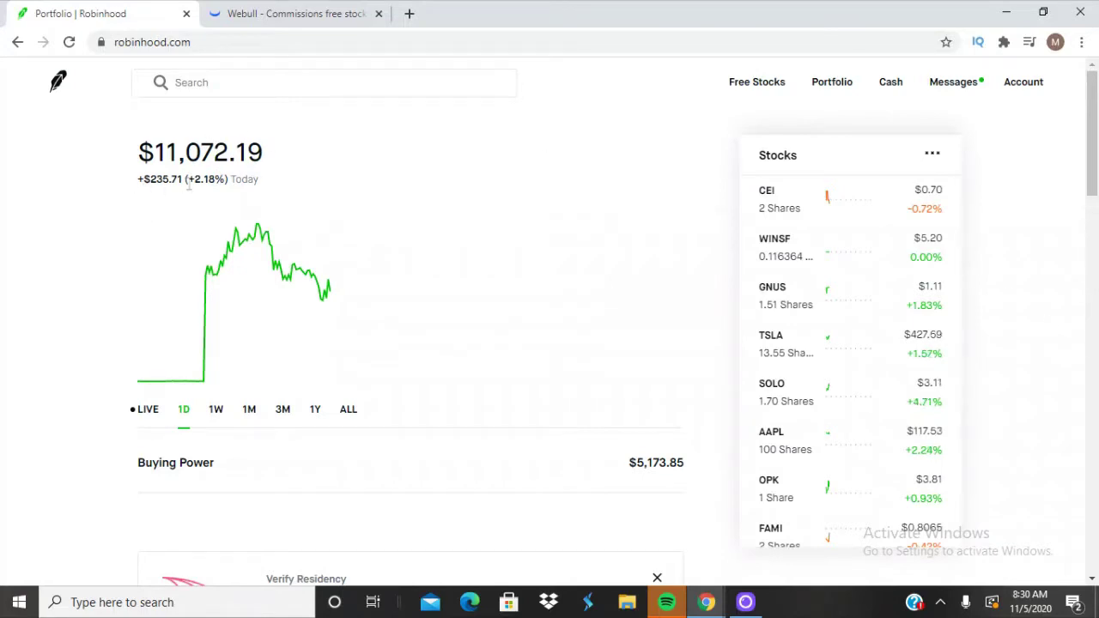
Step: Highlight the portfolio value and daily gain figures, then open the TSLA stock page
drag(136, 178, 140, 182)
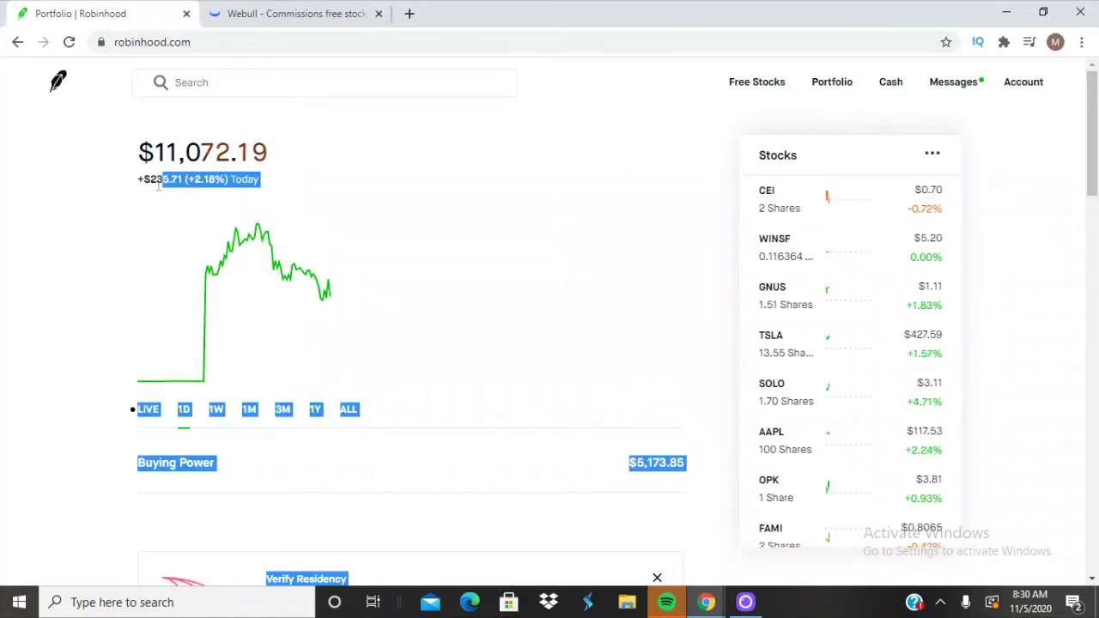
click(115, 182)
drag(183, 179, 150, 153)
click(562, 103)
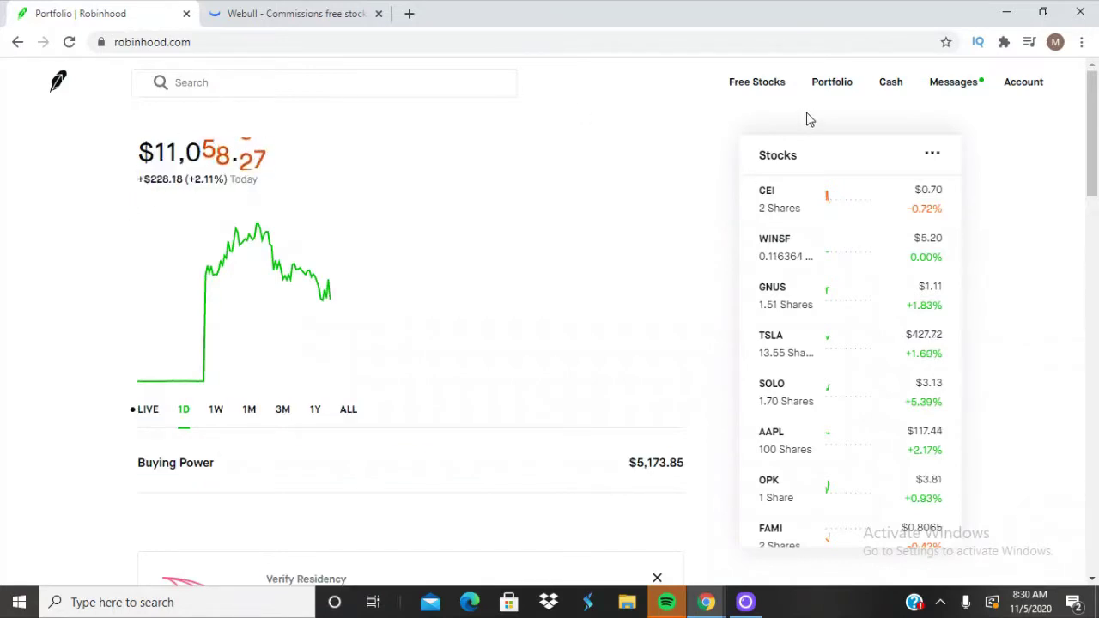
click(786, 359)
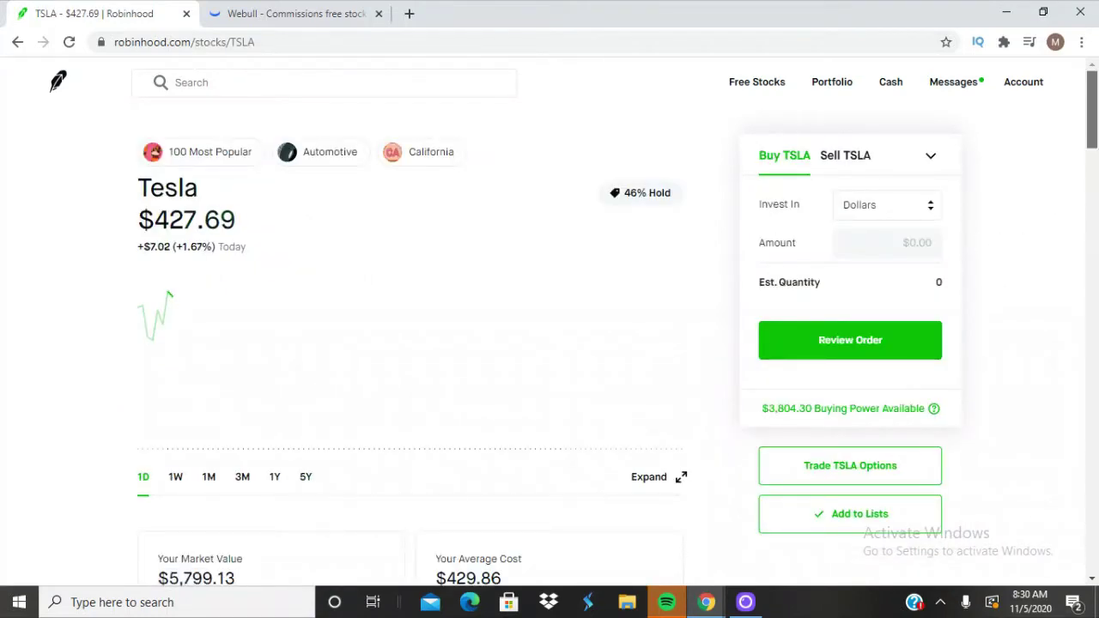
Step: Check TSLA's Market Value and Average Cost cards, then return to the Portfolio page
scroll(483, 393, down, 3)
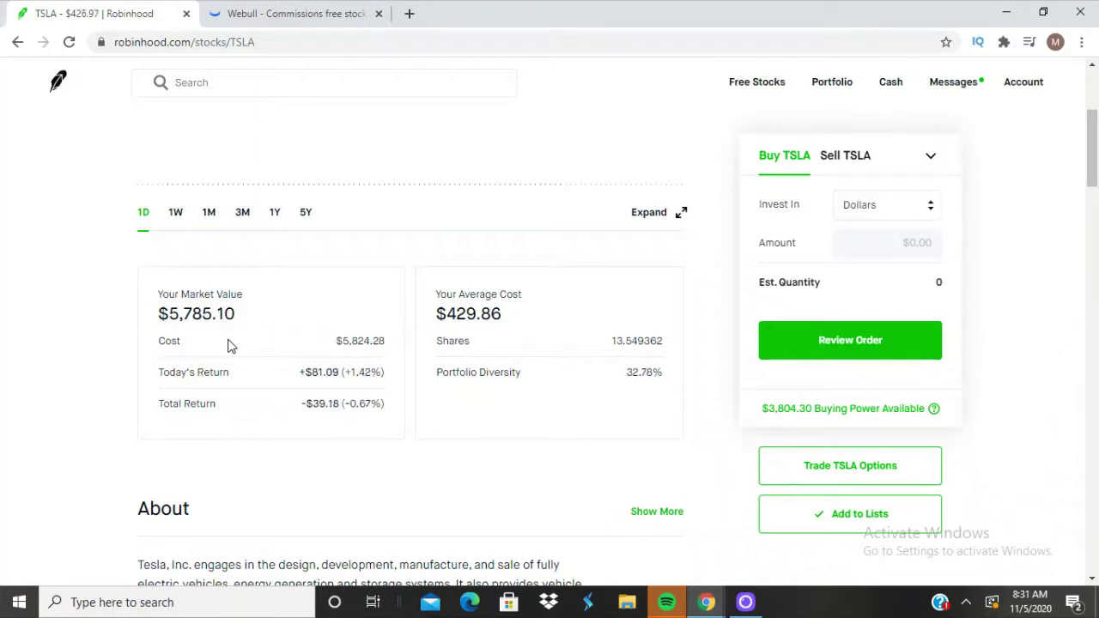
click(831, 86)
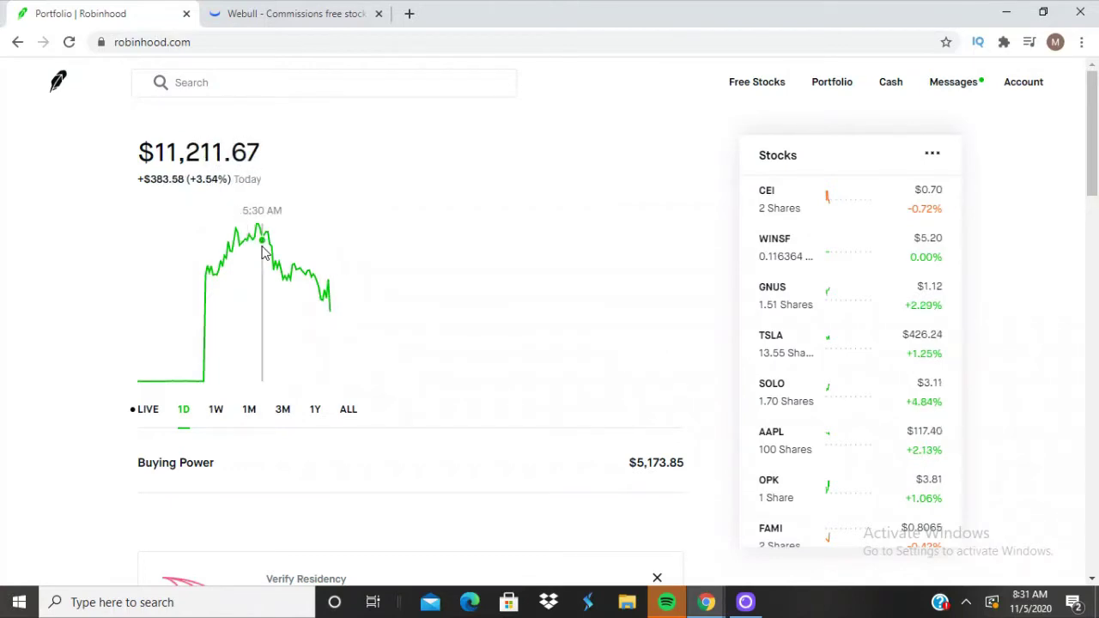
Step: Review Apple's position: about $11,729 market value and $122.39 average cost
click(797, 453)
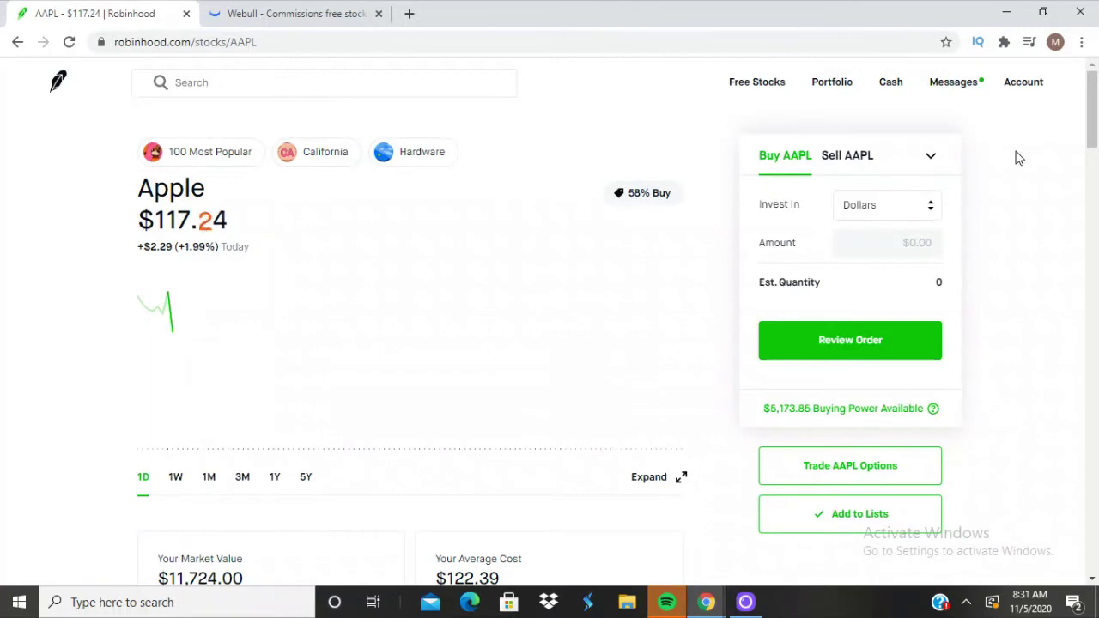
scroll(1018, 158, down, 4)
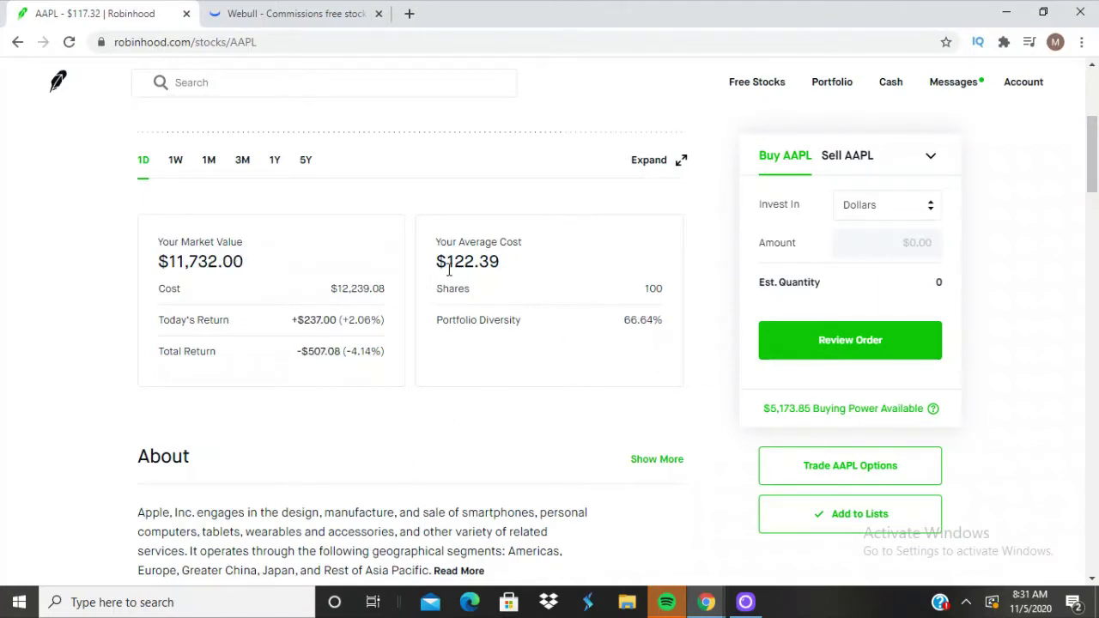
drag(1093, 155, 1094, 67)
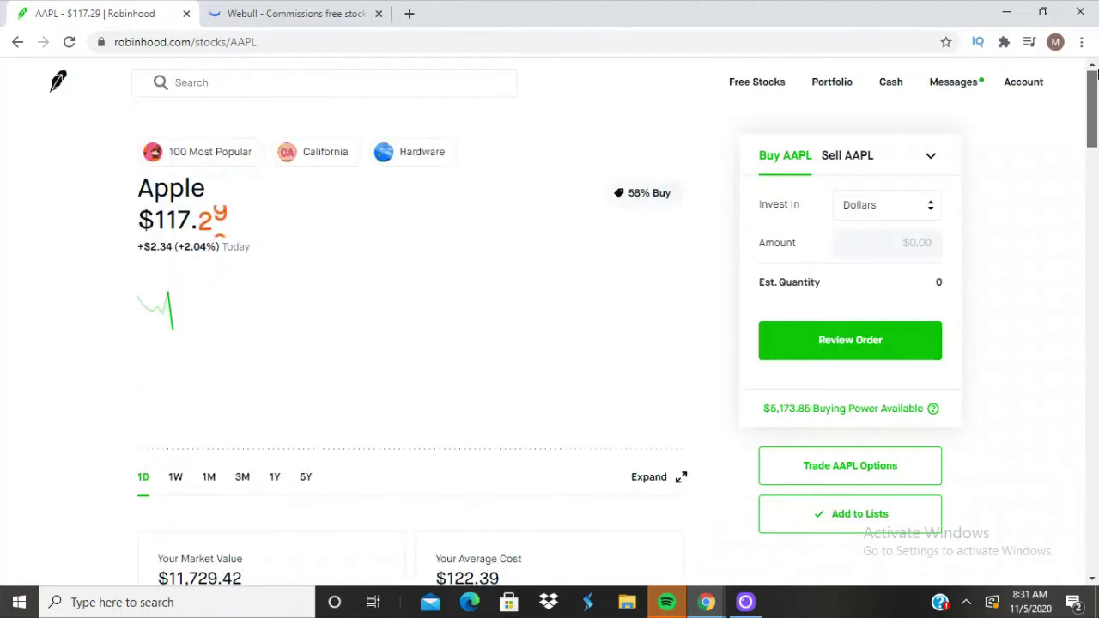
Step: Reopen the Tesla page from the Portfolio stock list, now at $424.69
click(847, 89)
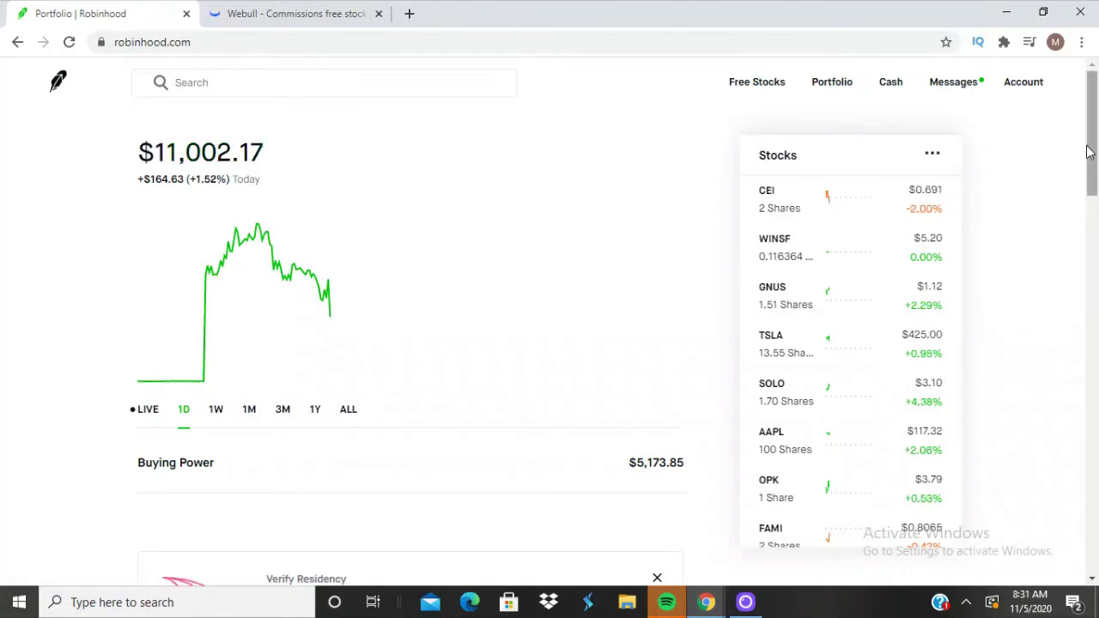
click(835, 364)
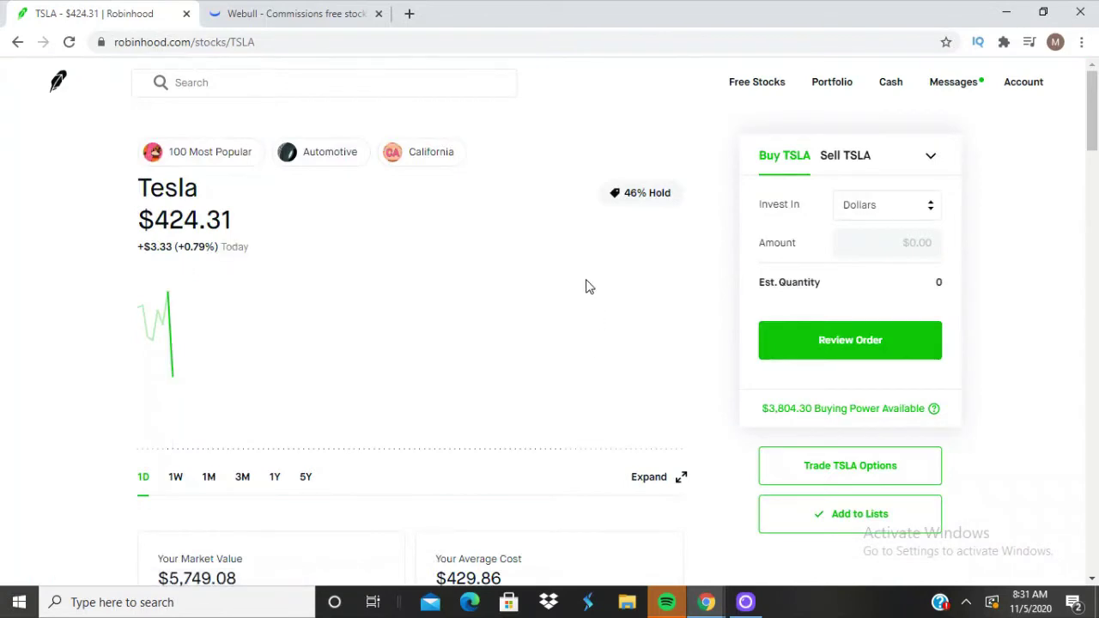
mouse_move(171, 309)
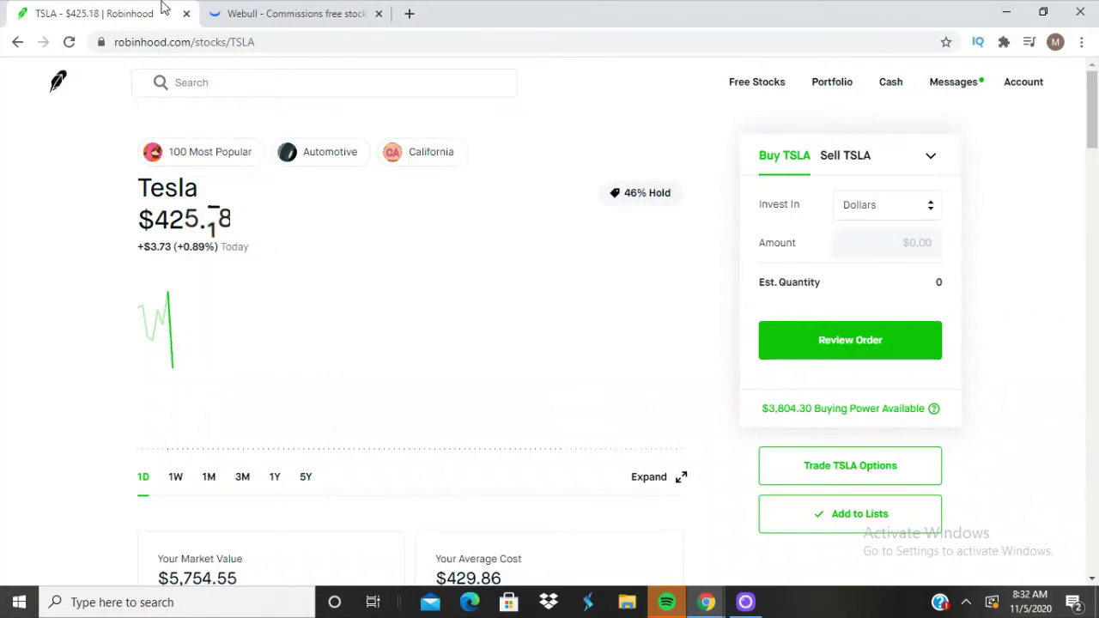
Step: Show Webull's TSLA chart as 1-minute candles, zoomed in and panned to the latest candles
click(223, 15)
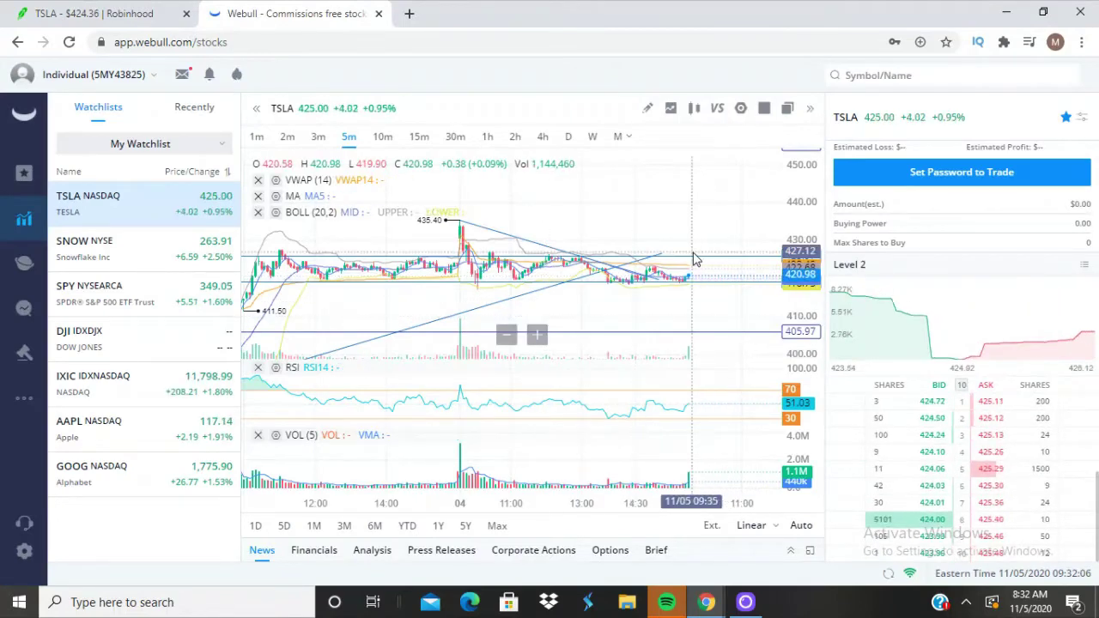
click(256, 138)
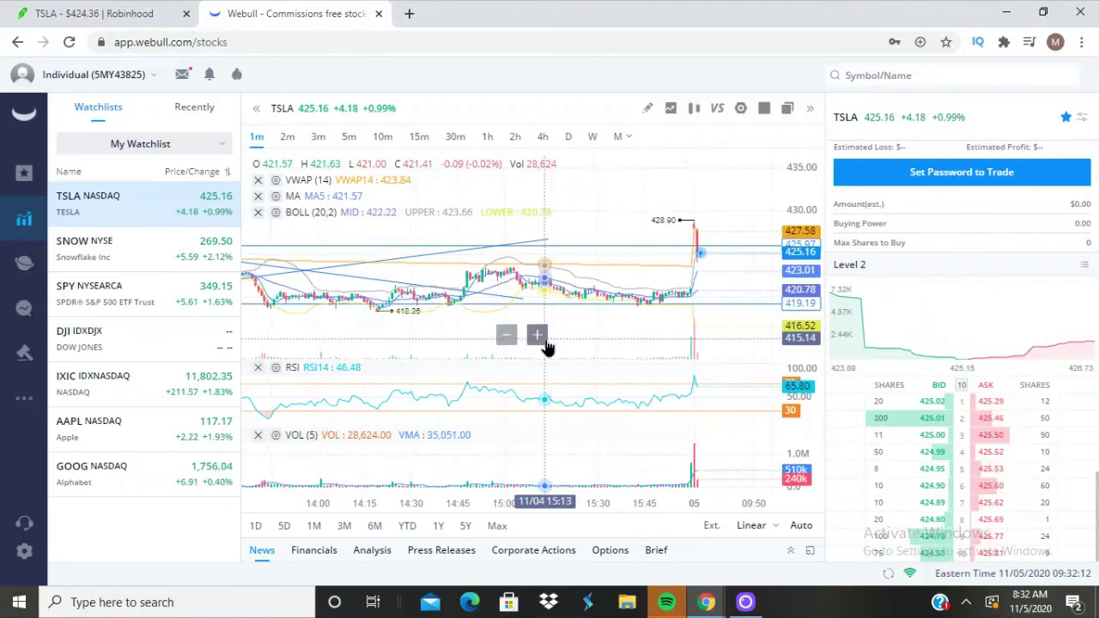
click(537, 335)
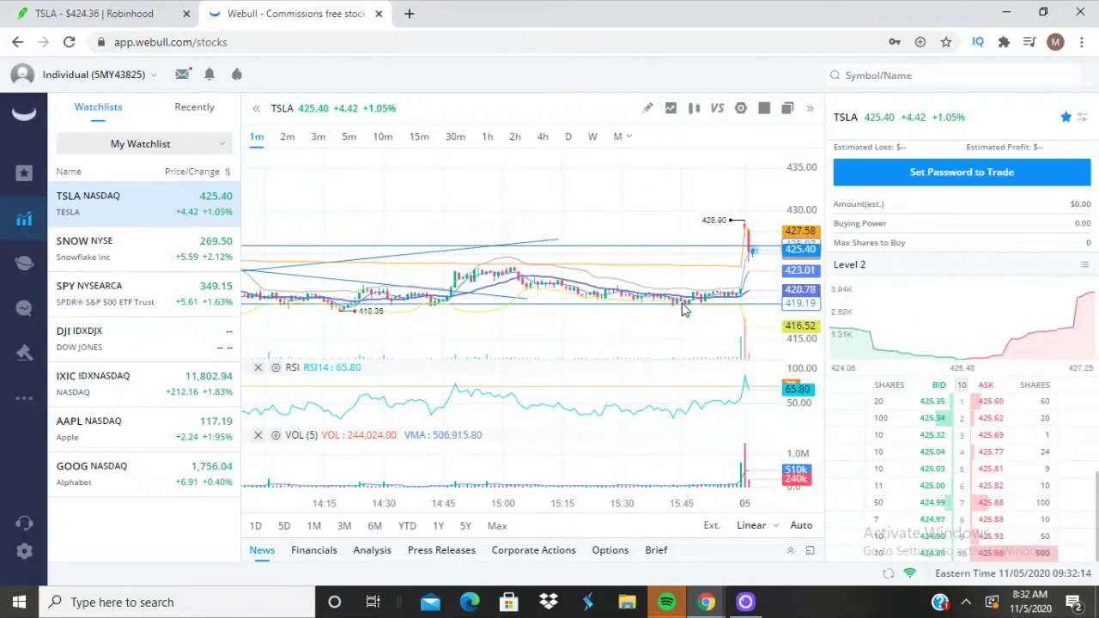
drag(692, 326, 604, 339)
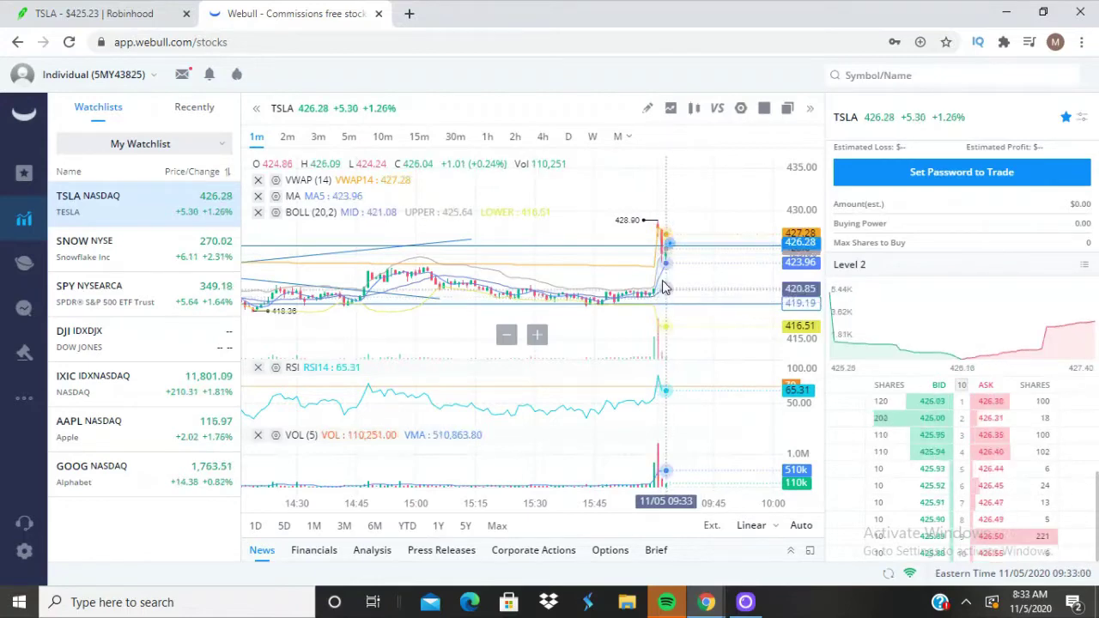
Step: Zoom the TSLA 1-minute chart in three more steps on the recent spike
click(536, 334)
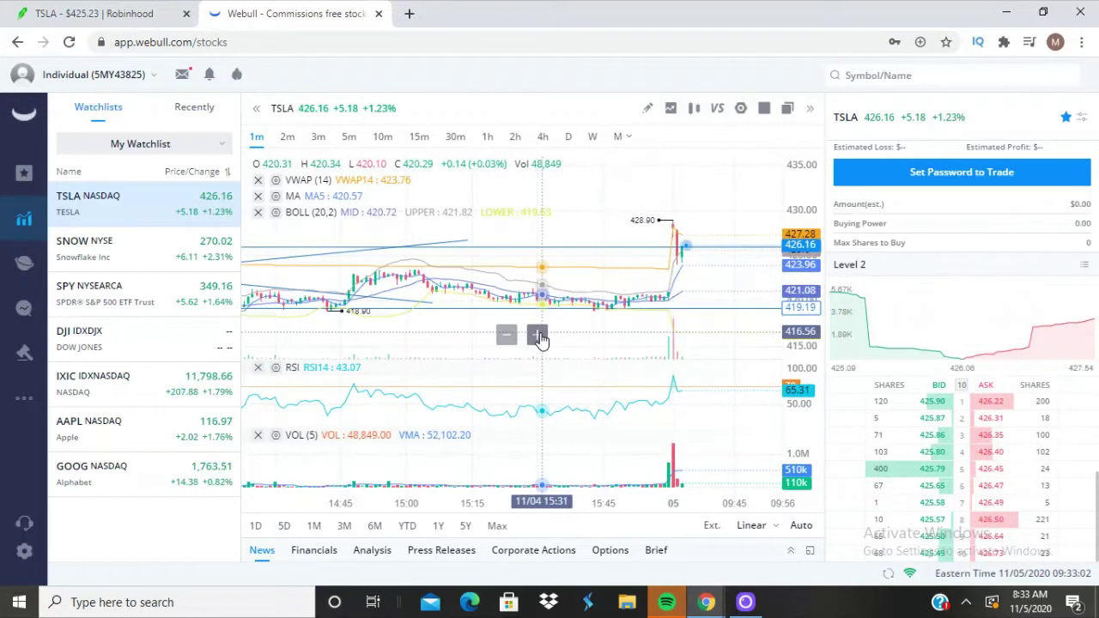
click(538, 335)
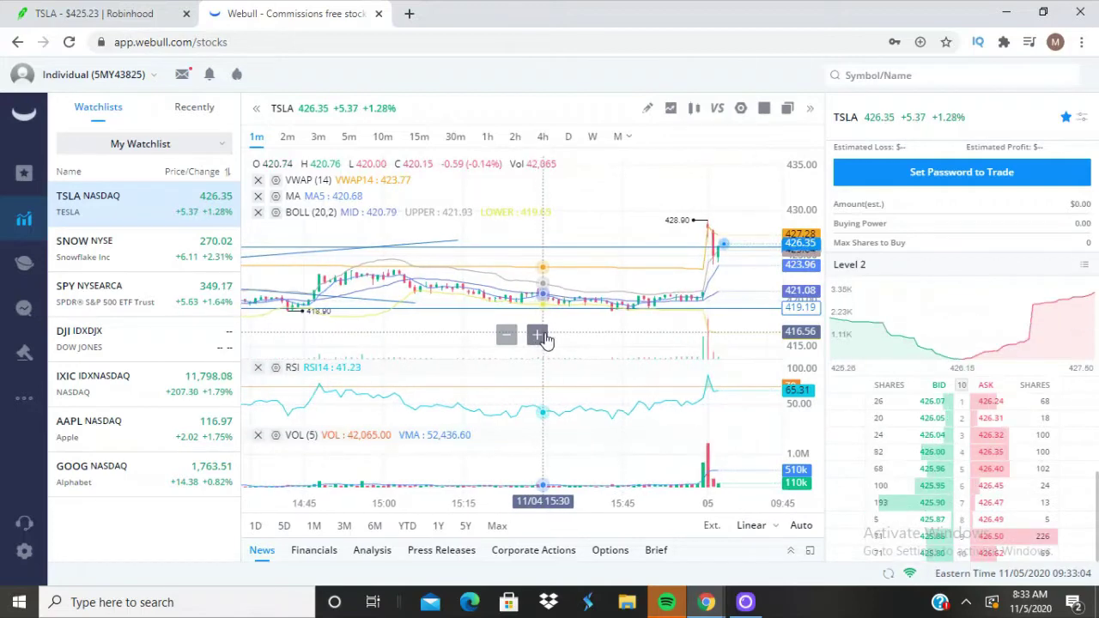
click(539, 336)
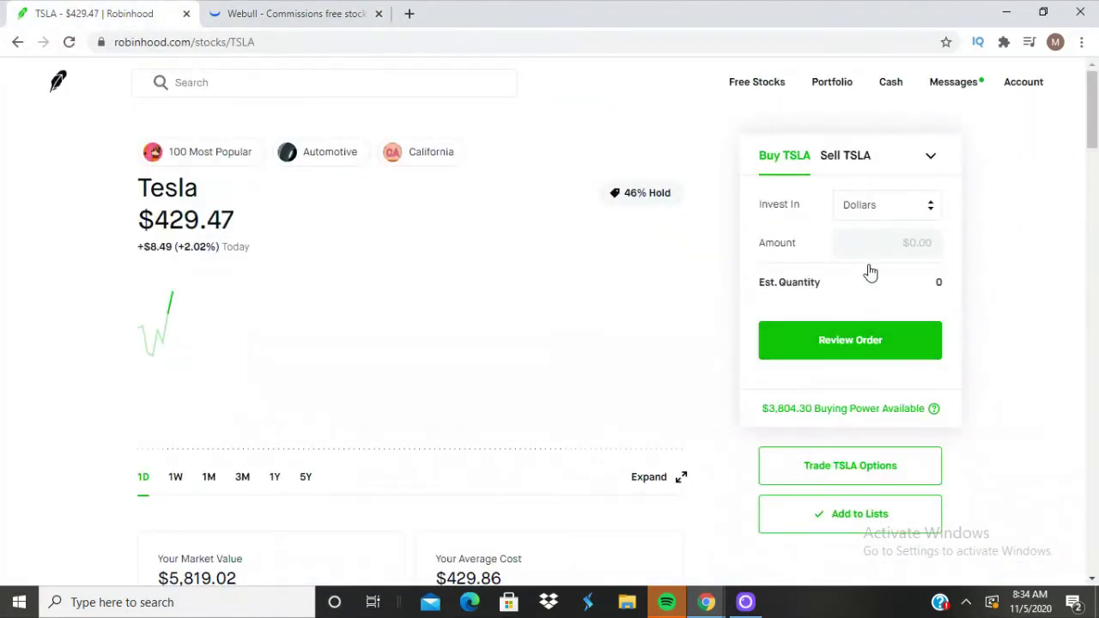
Step: Open the TSLA options chain and switch it to November 6 puts
click(807, 478)
scroll(626, 355, down, 8)
click(370, 219)
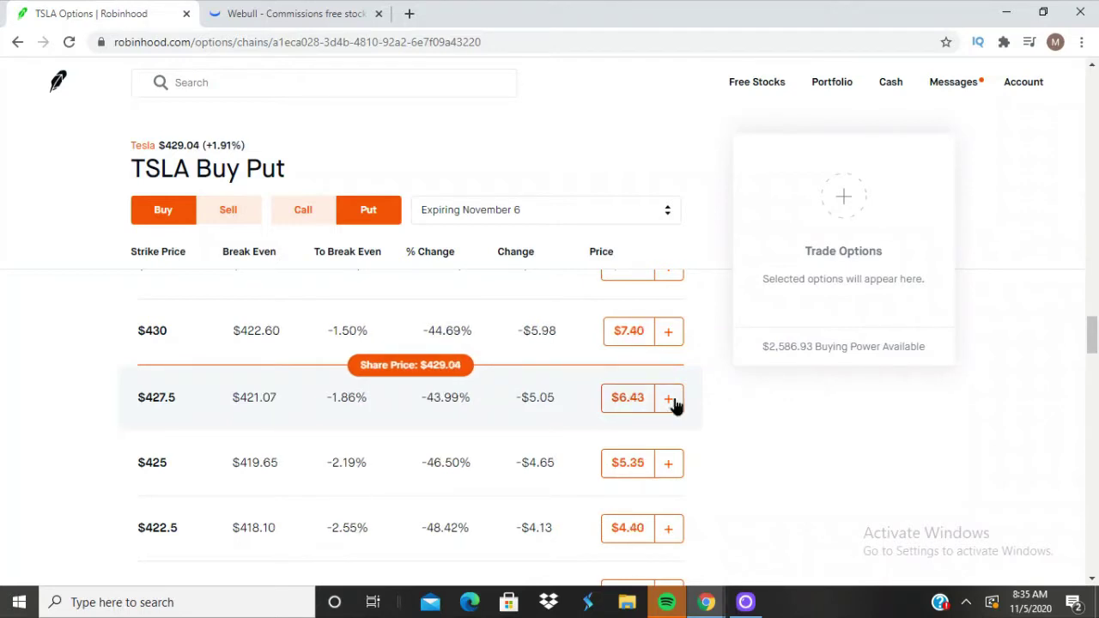
Step: Stage a 1-contract buy of the TSLA $427.5 November 6 put, max cost $610
click(670, 399)
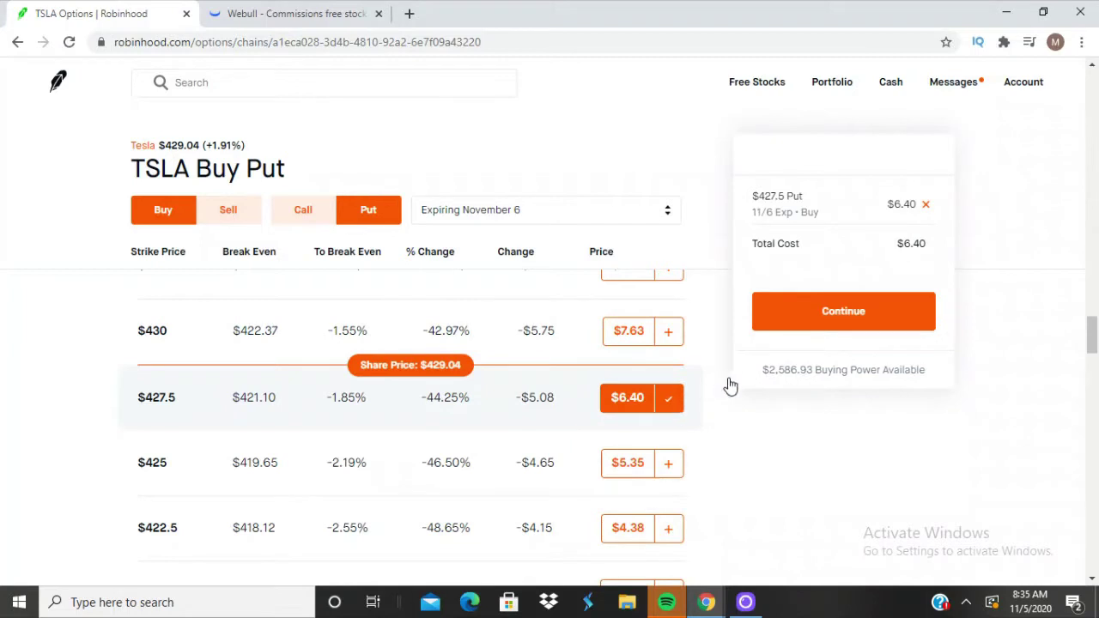
click(807, 320)
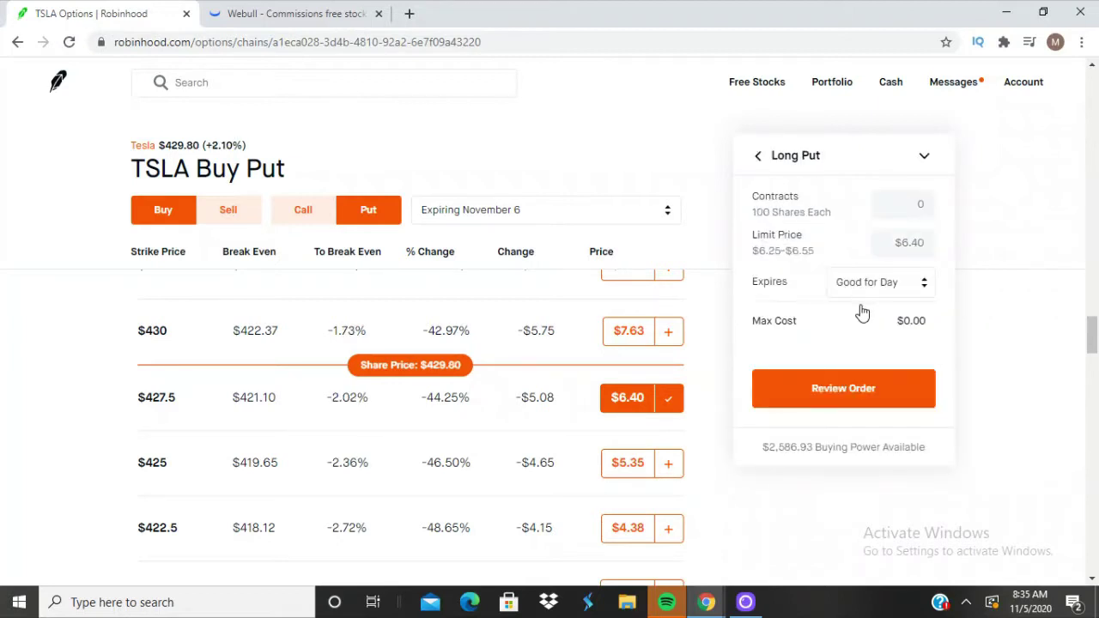
click(916, 211)
click(924, 210)
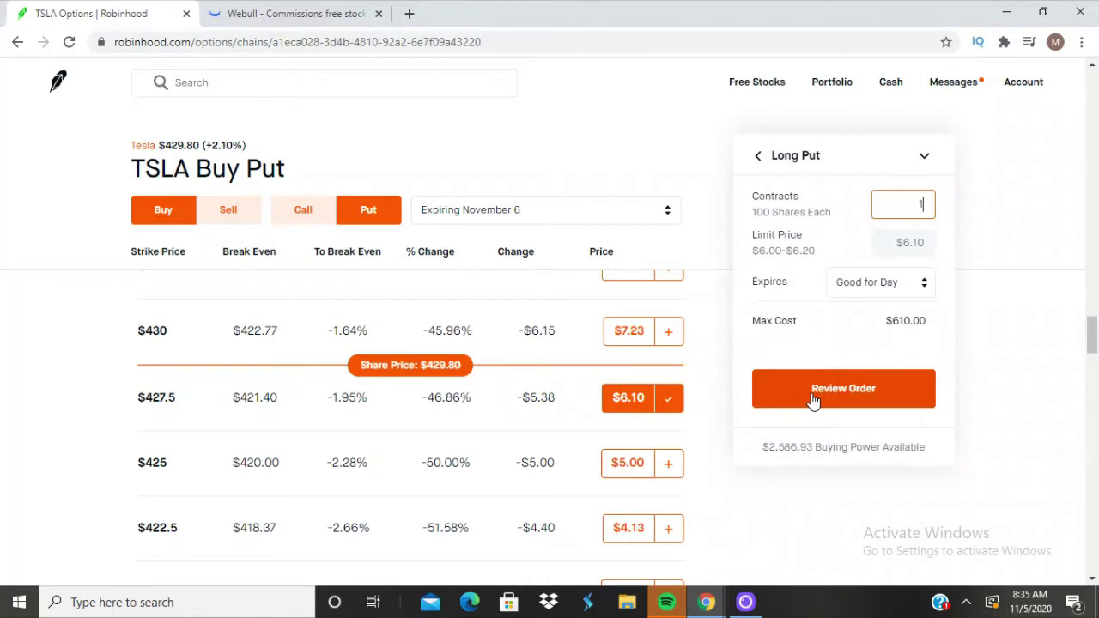
click(280, 12)
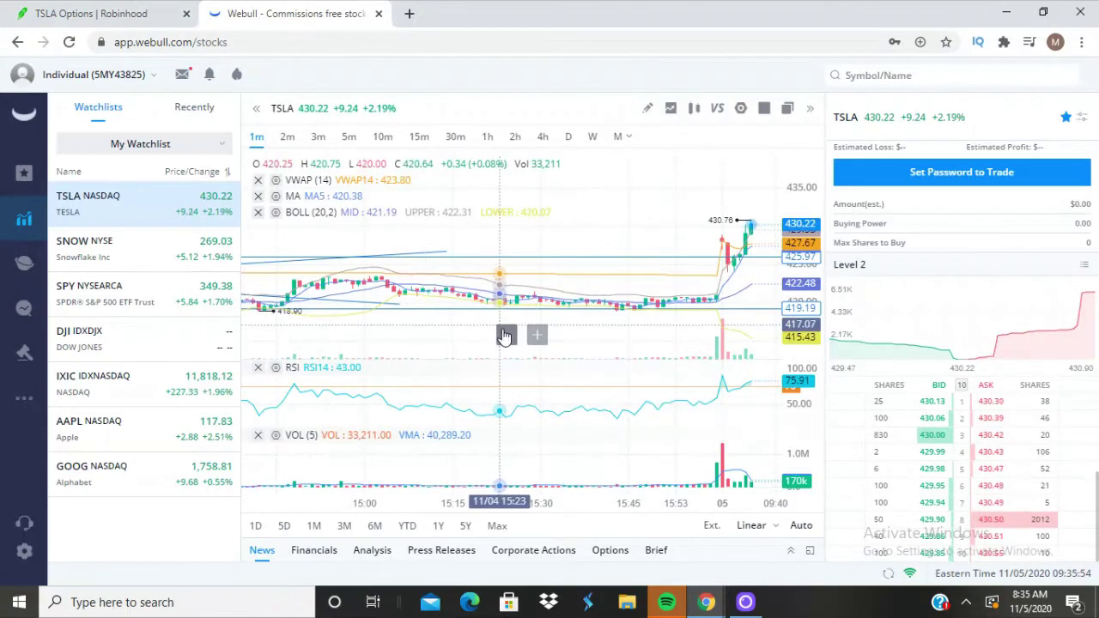
Step: View TSLA as 5-minute candles over five days, panned to the November 3–5 action
click(507, 336)
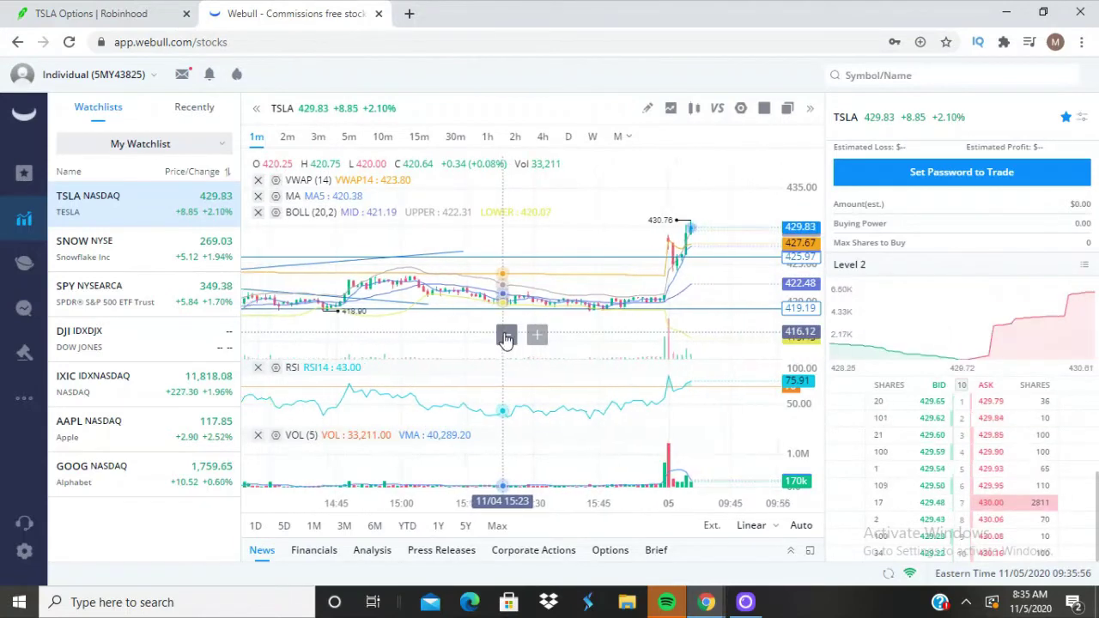
click(506, 336)
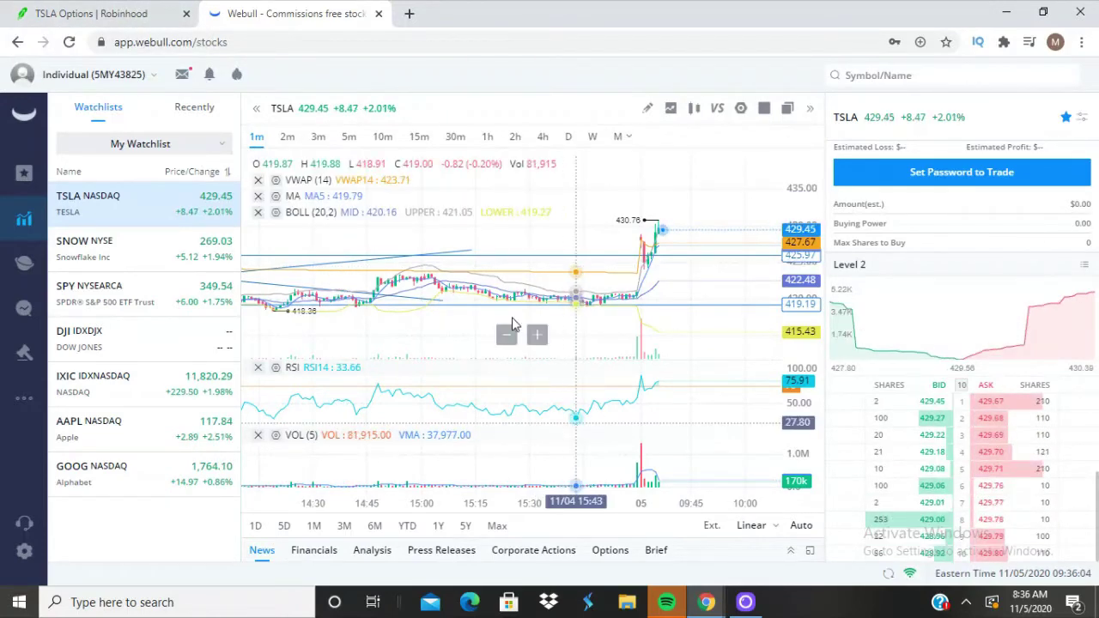
click(348, 138)
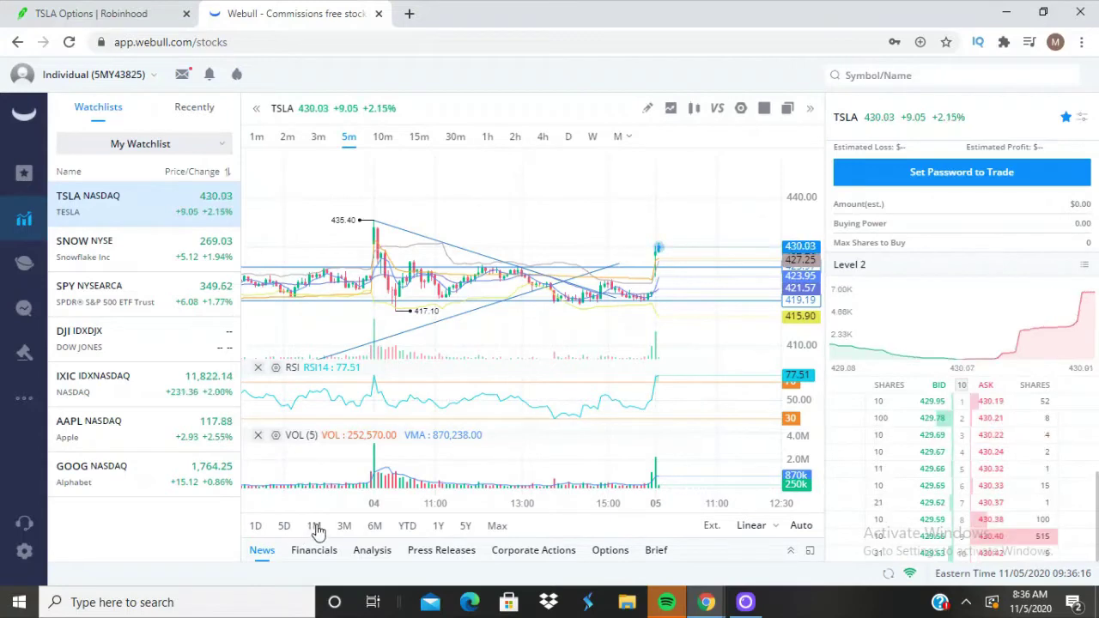
click(285, 526)
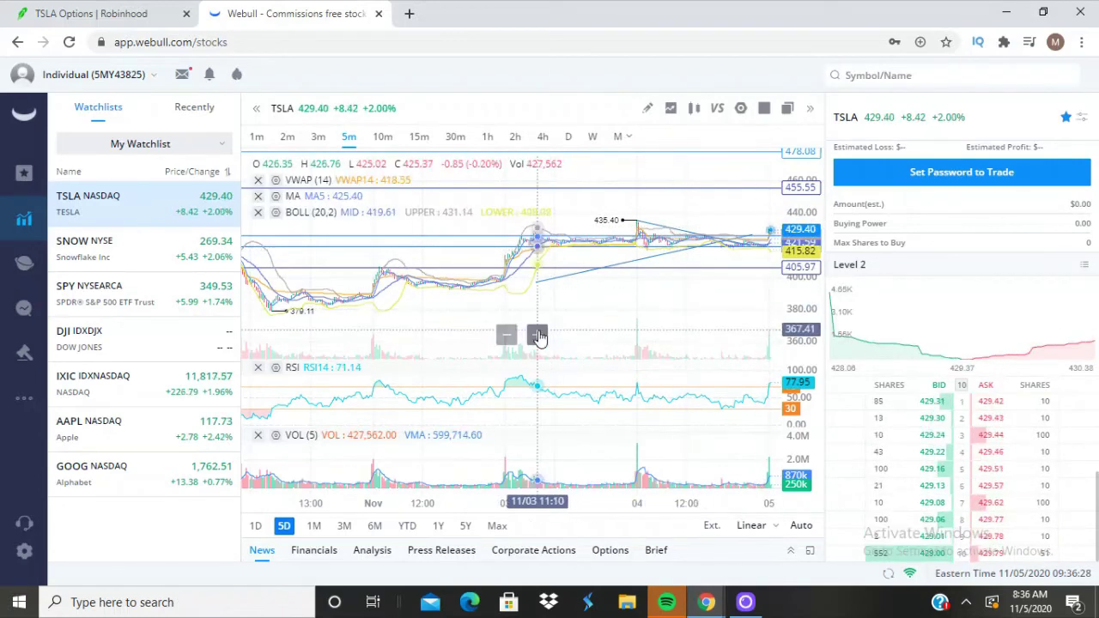
click(538, 337)
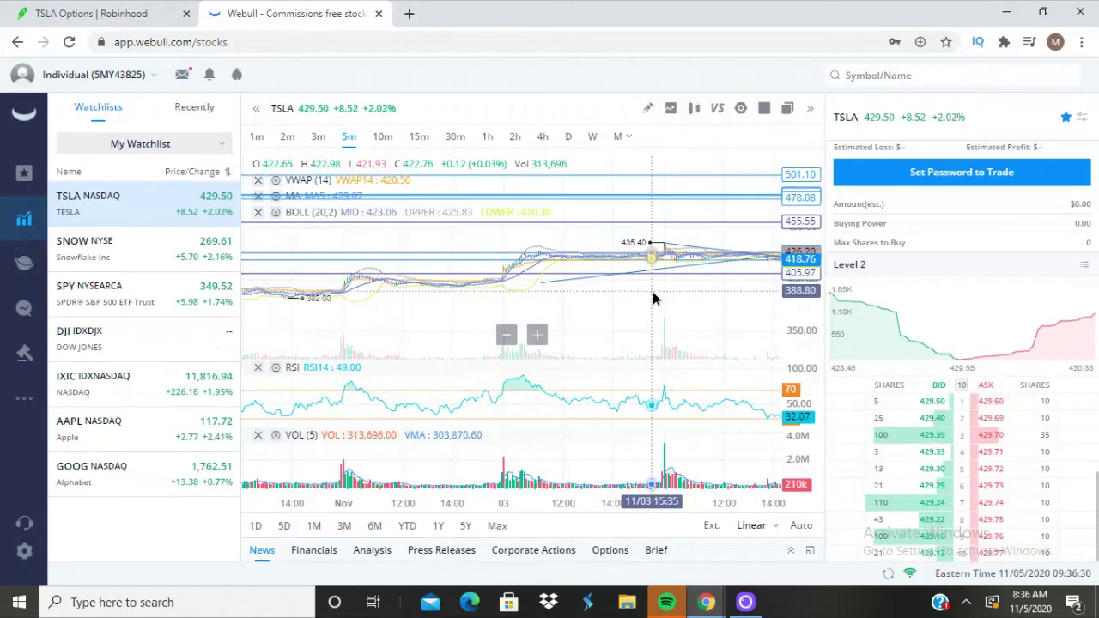
drag(703, 301, 591, 302)
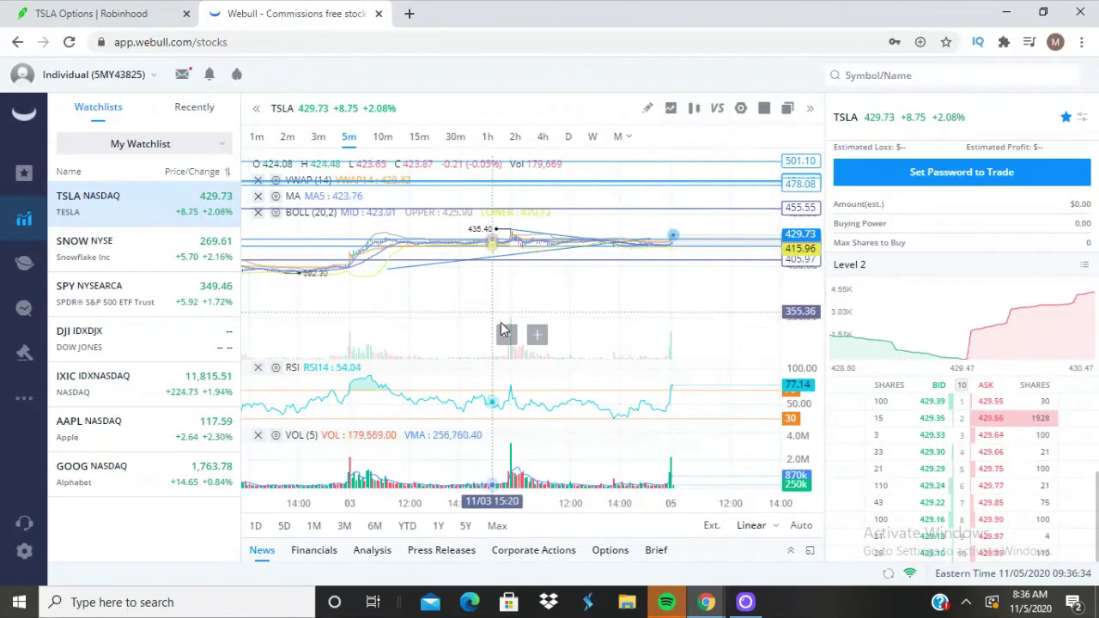
Step: Switch back to one day of 1-minute data, zoomed in and panned to the 11/05 spike
click(505, 333)
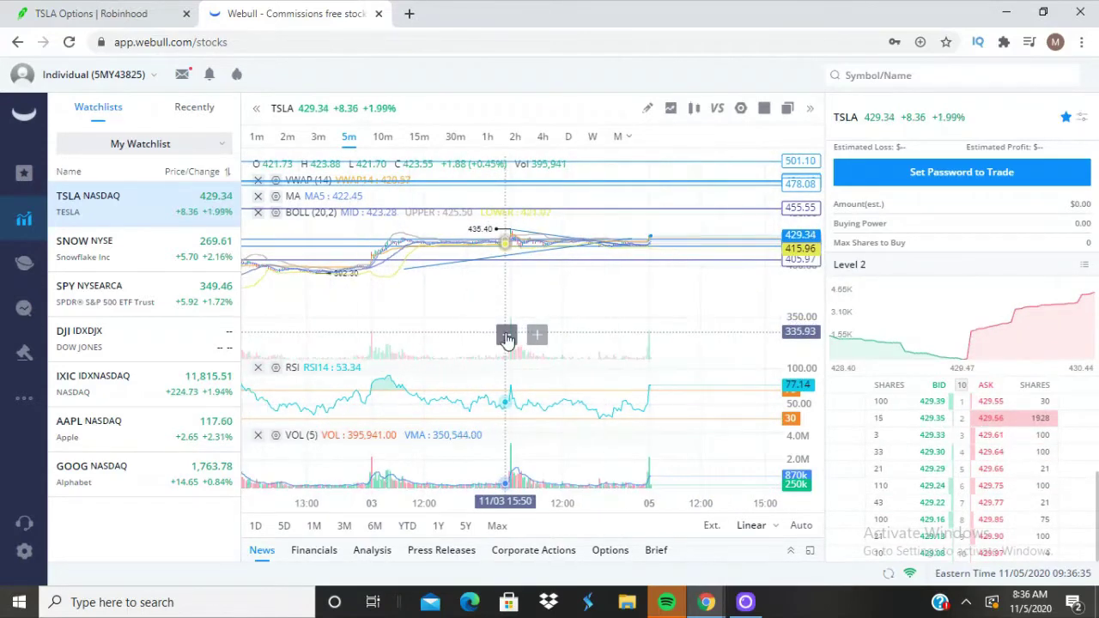
click(257, 526)
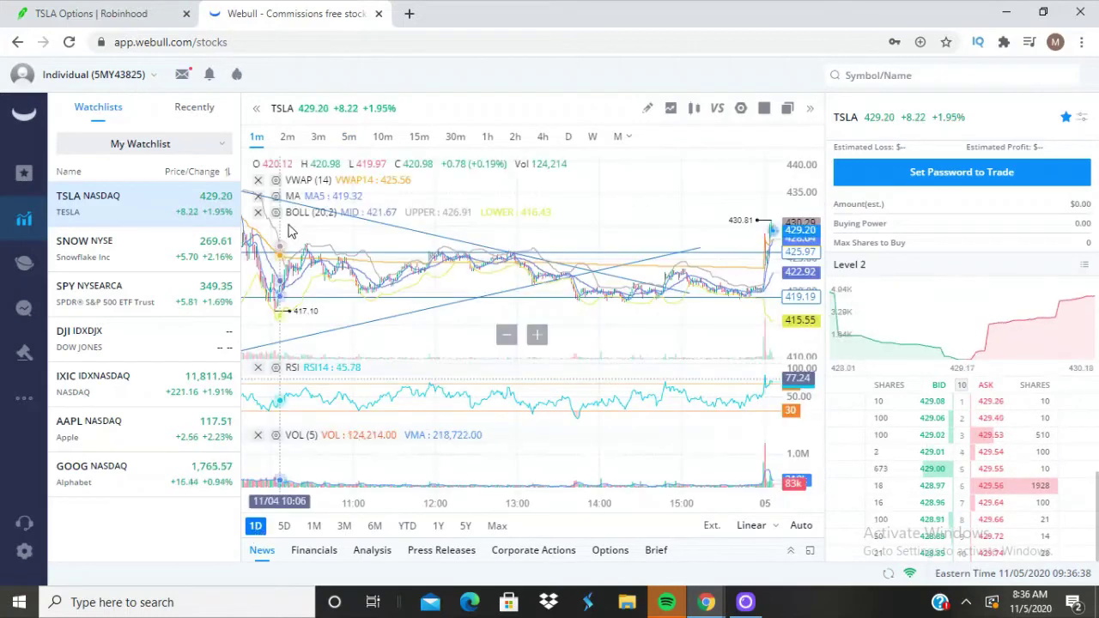
click(537, 335)
click(537, 335)
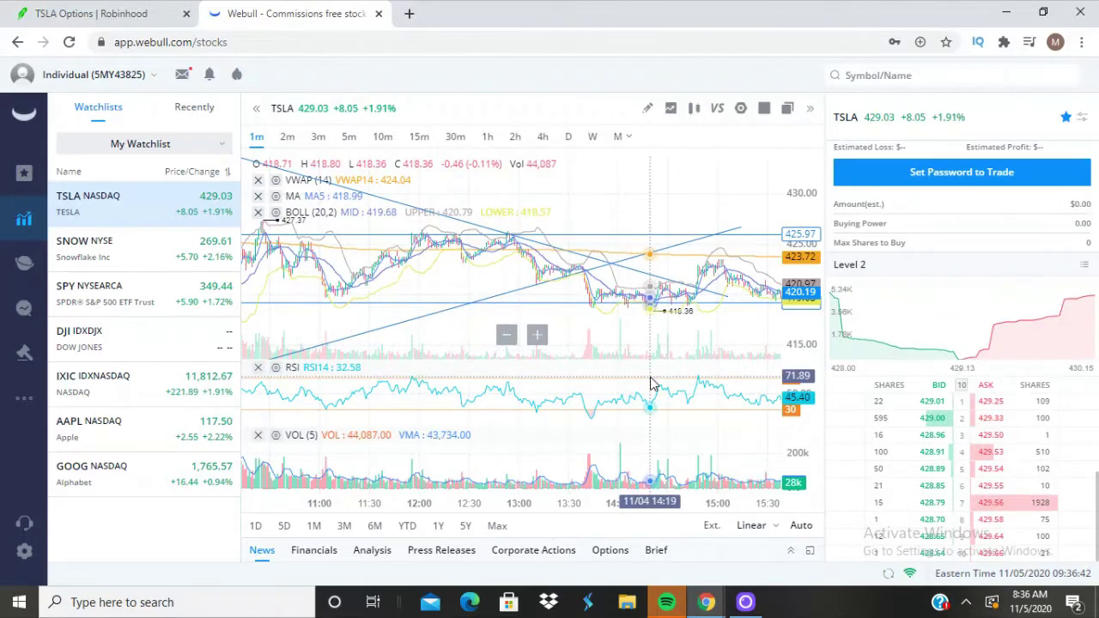
drag(650, 383, 486, 381)
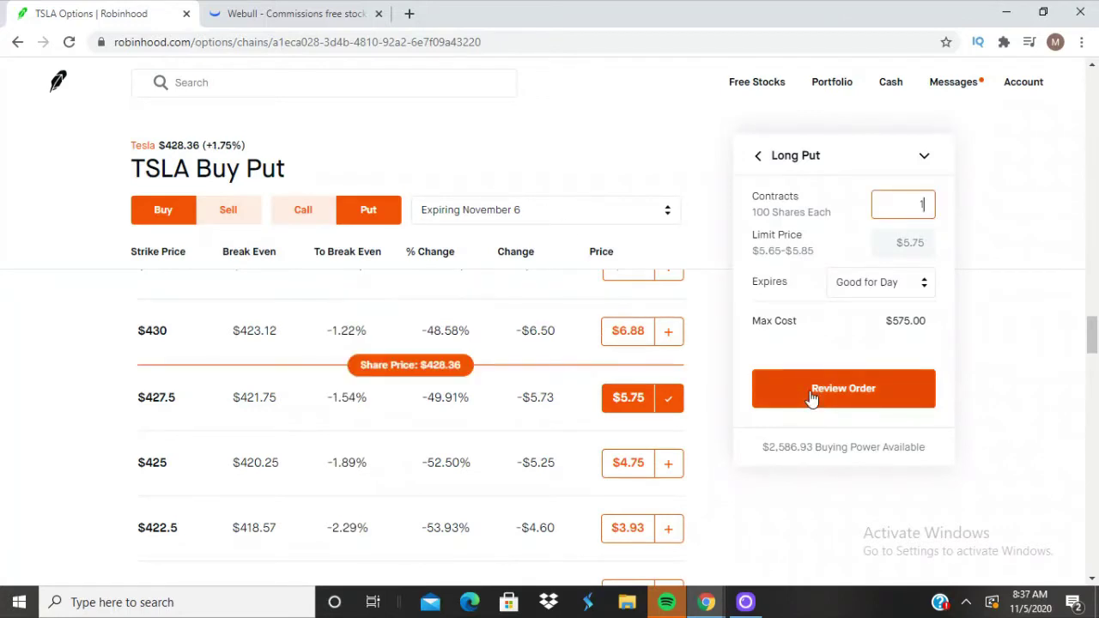
Step: Review the one-contract $427.5 put order at a $6.5 limit and $650 max cost
click(809, 395)
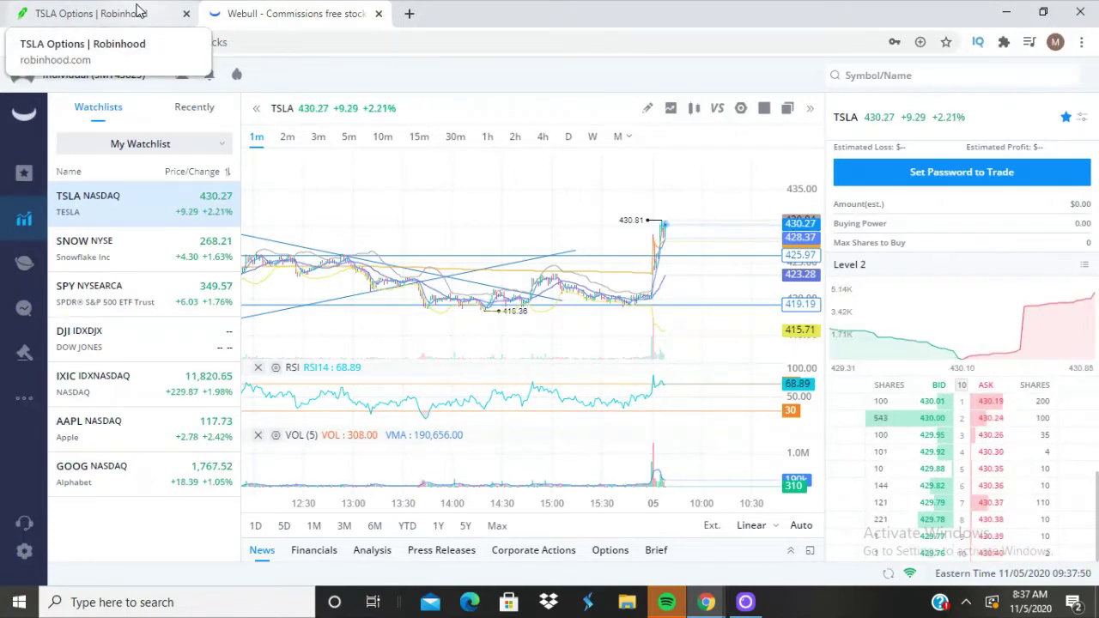
Step: Submit the $427.5 TSLA put order at $610 max cost and enter the account password to verify
click(137, 10)
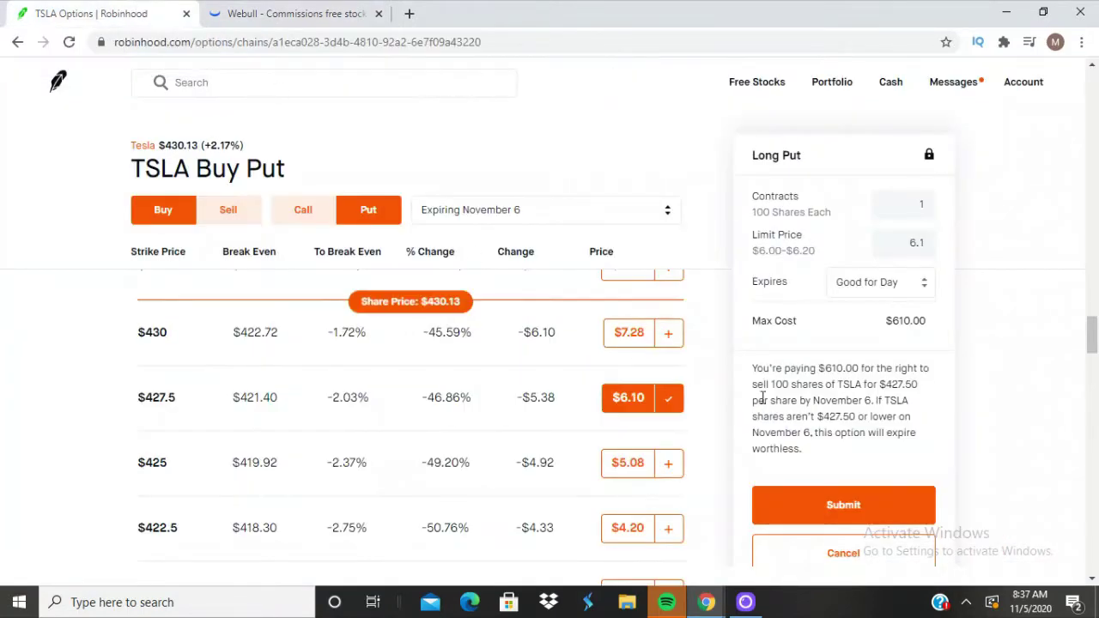
click(847, 506)
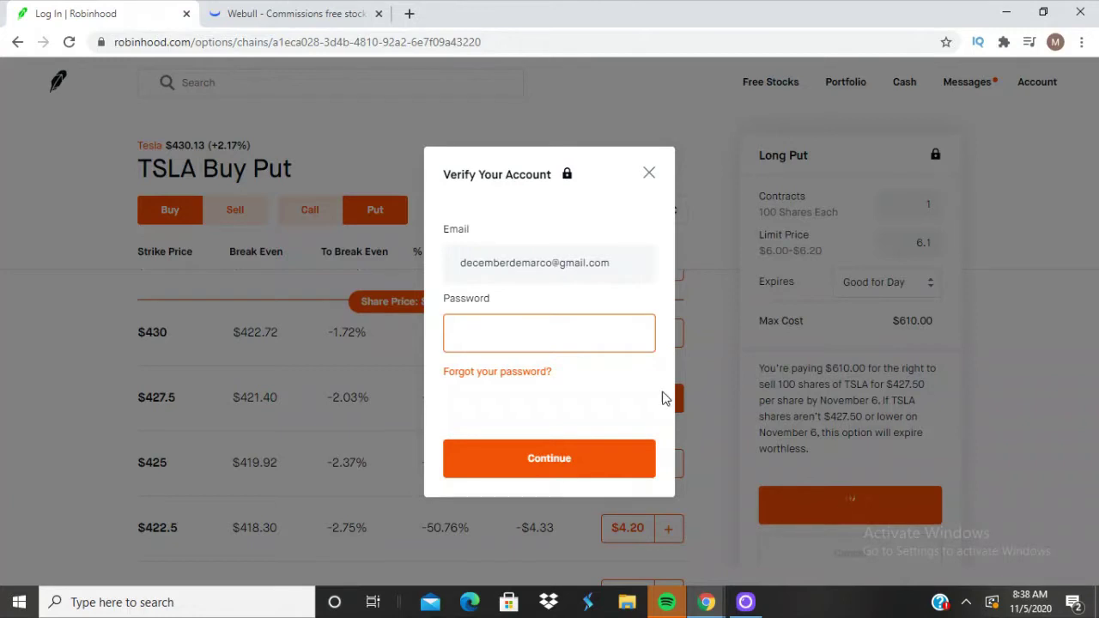
text(••)
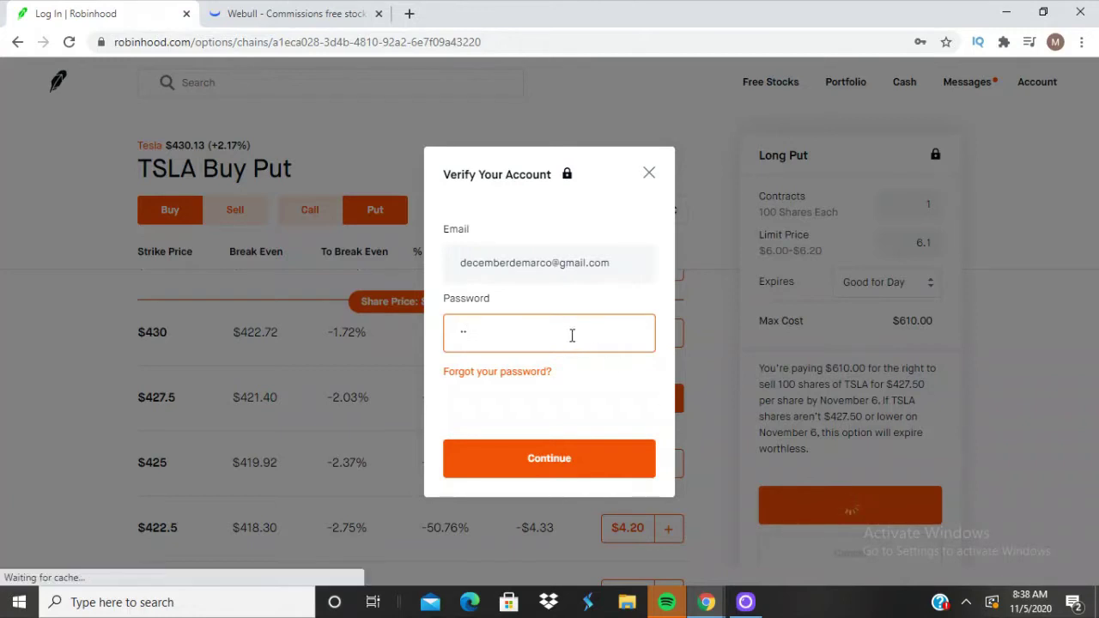
key(BackSpace)
key(BackSpace)
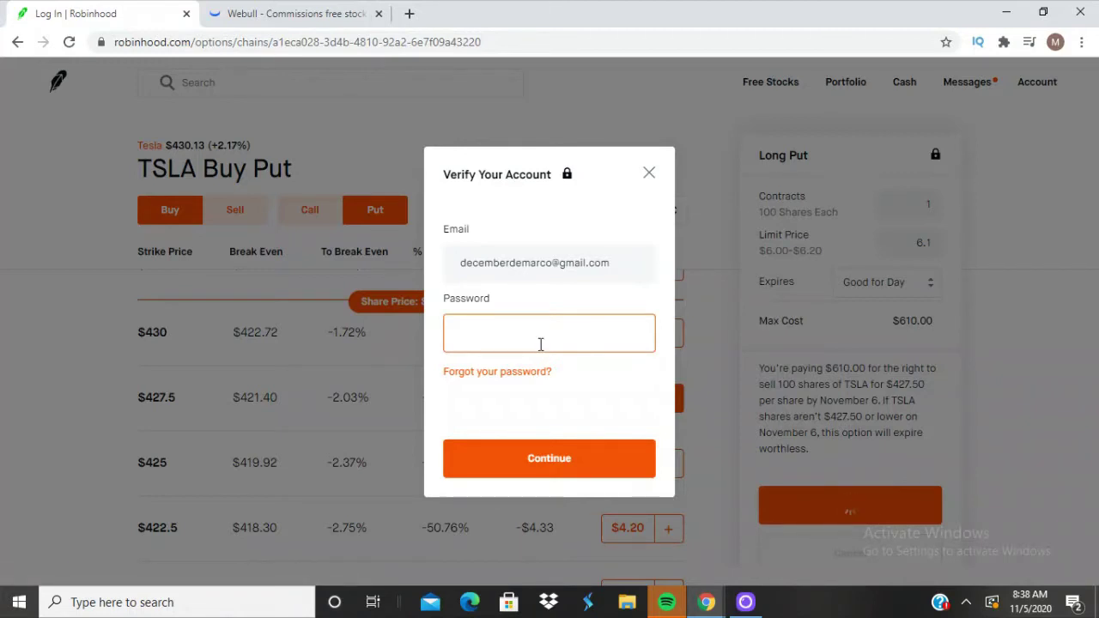
key(ctrl+v)
key(Return)
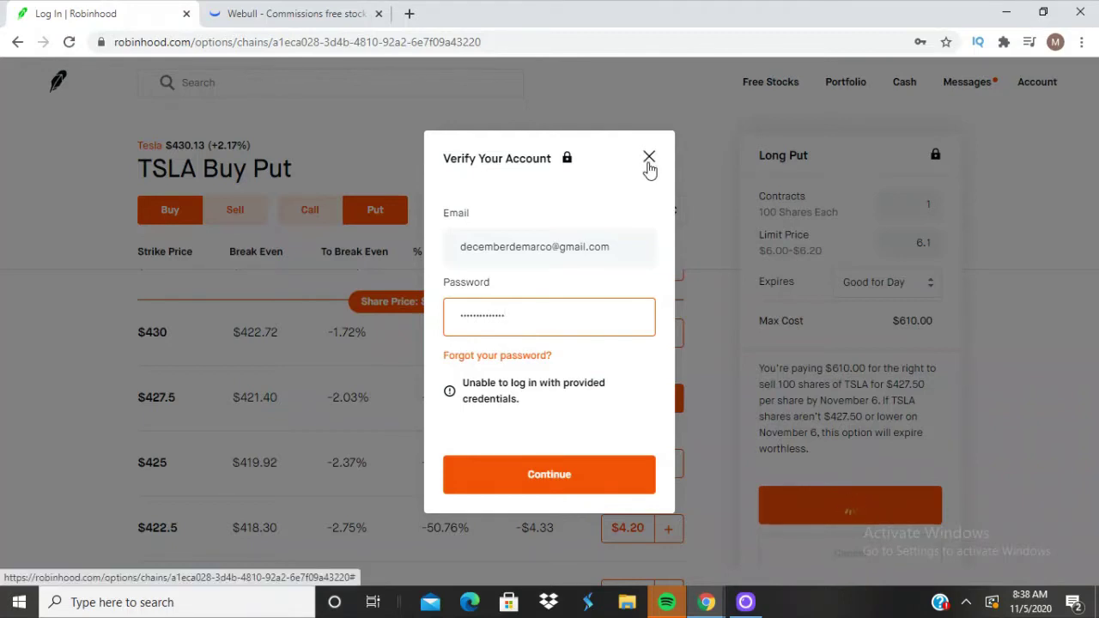
Step: Dismiss the verification prompt and zoom Webull's TSLA 1-minute chart in on the climb toward 432
click(649, 159)
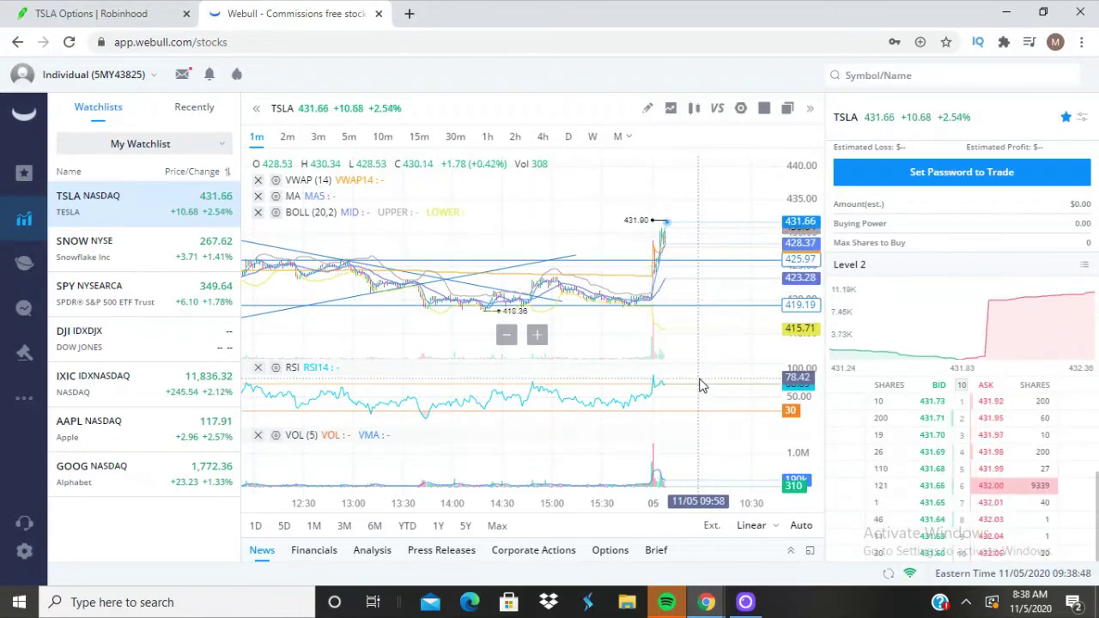
click(535, 335)
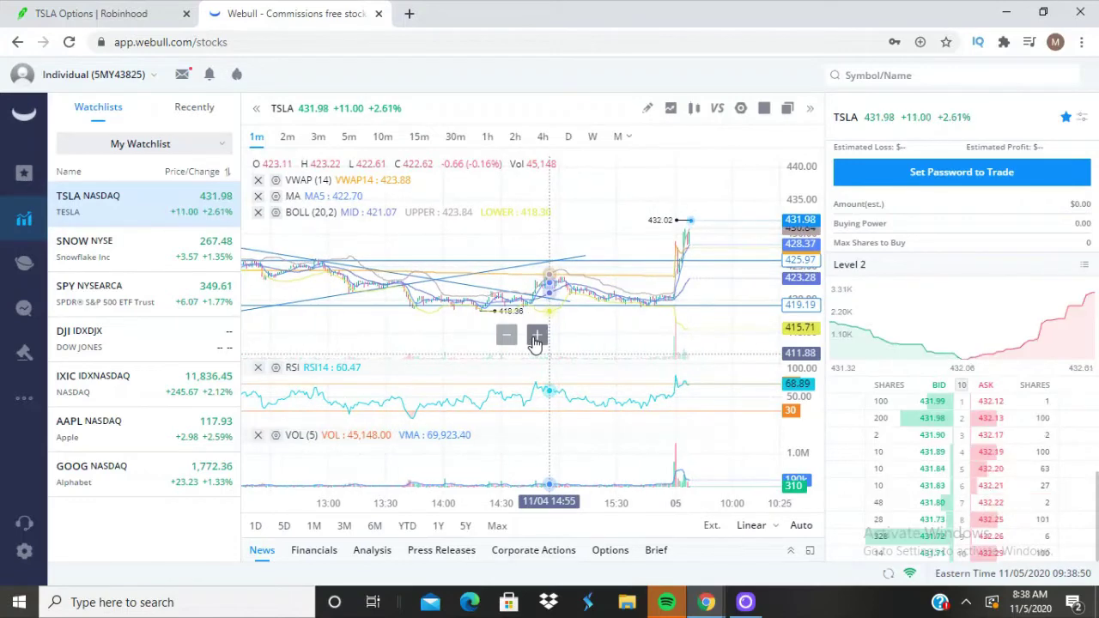
click(536, 336)
click(536, 335)
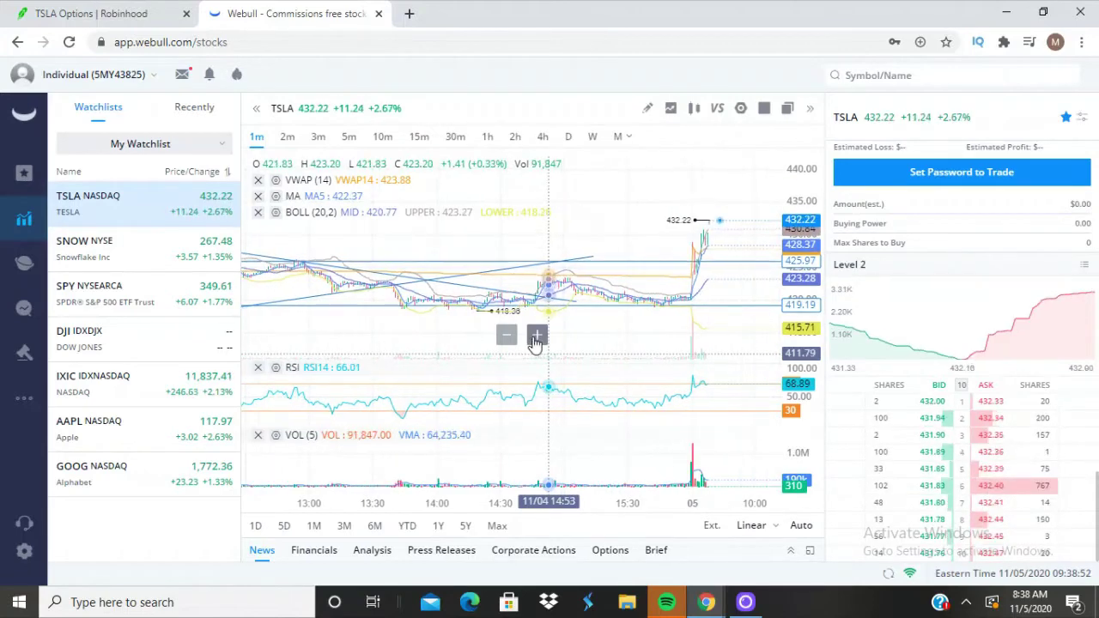
click(536, 336)
click(536, 336)
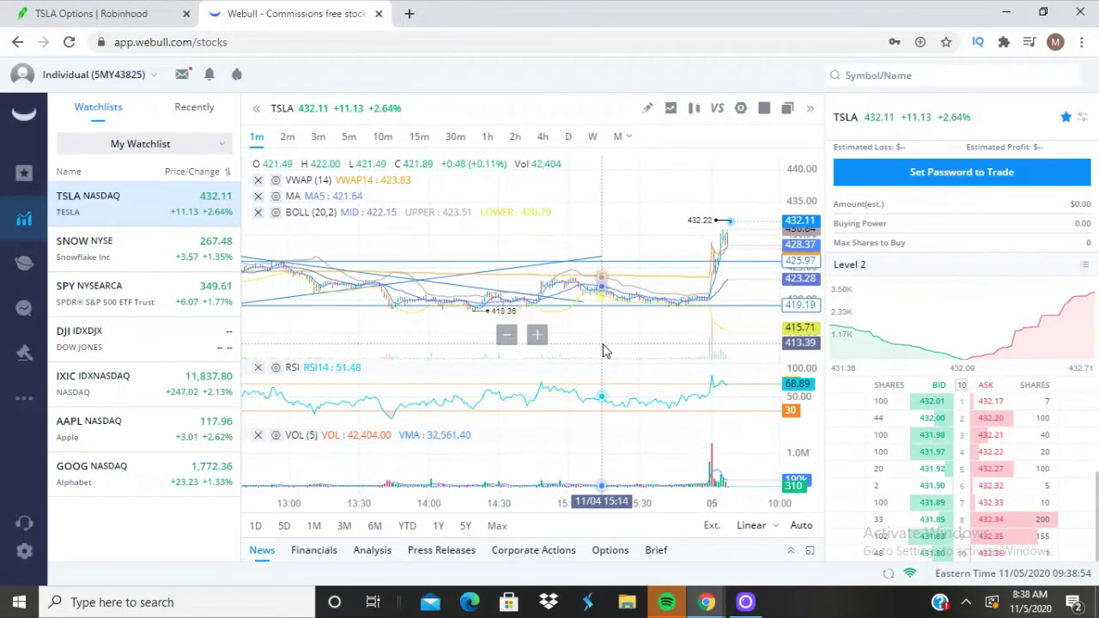
drag(604, 351, 540, 345)
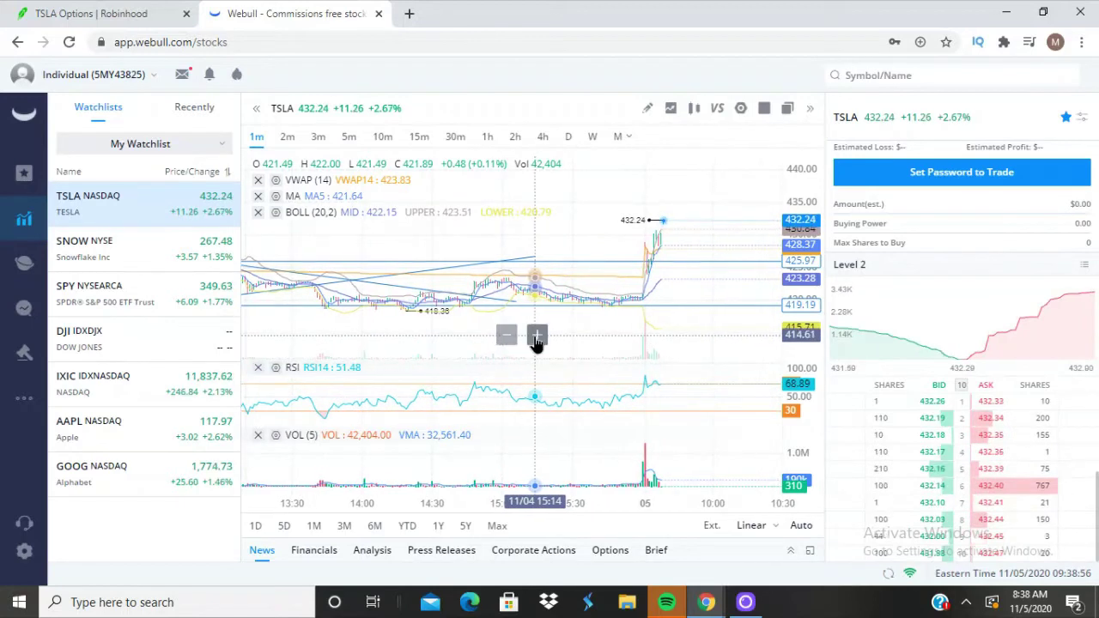
click(536, 336)
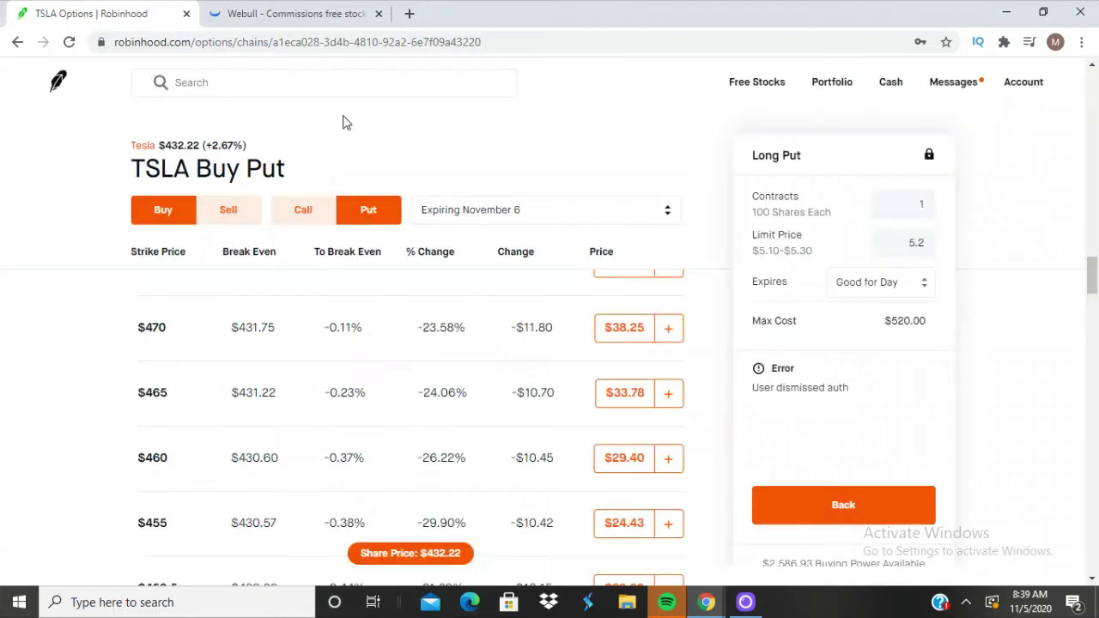
Step: Review the portfolio and the TSLA share position's value and today's return
click(844, 89)
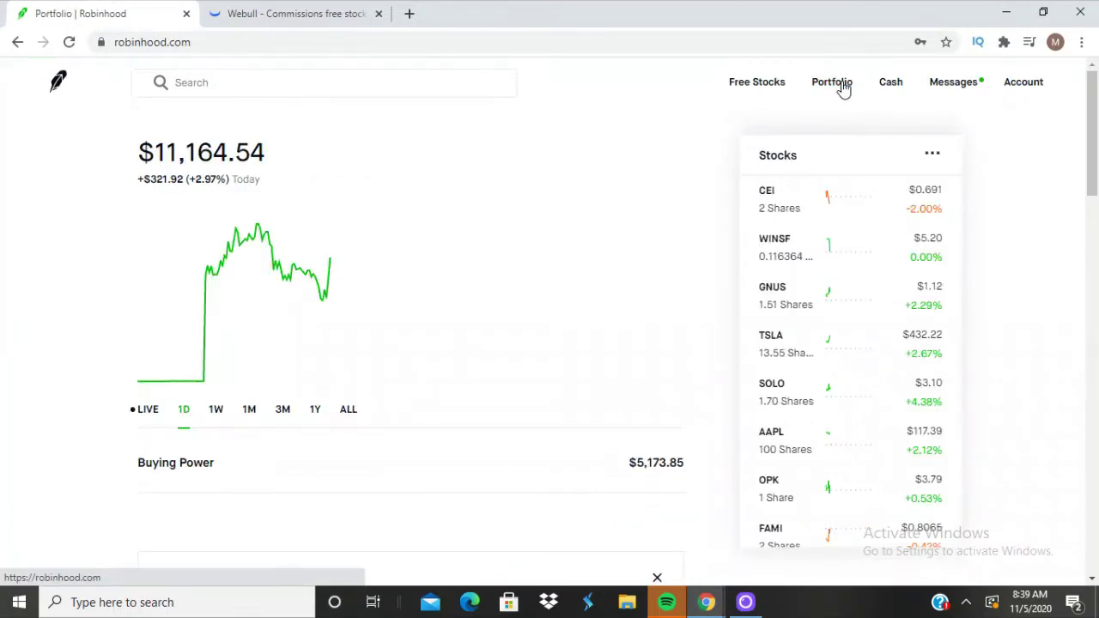
scroll(412, 343, down, 2)
scroll(412, 343, down, 3)
scroll(544, 561, up, 2)
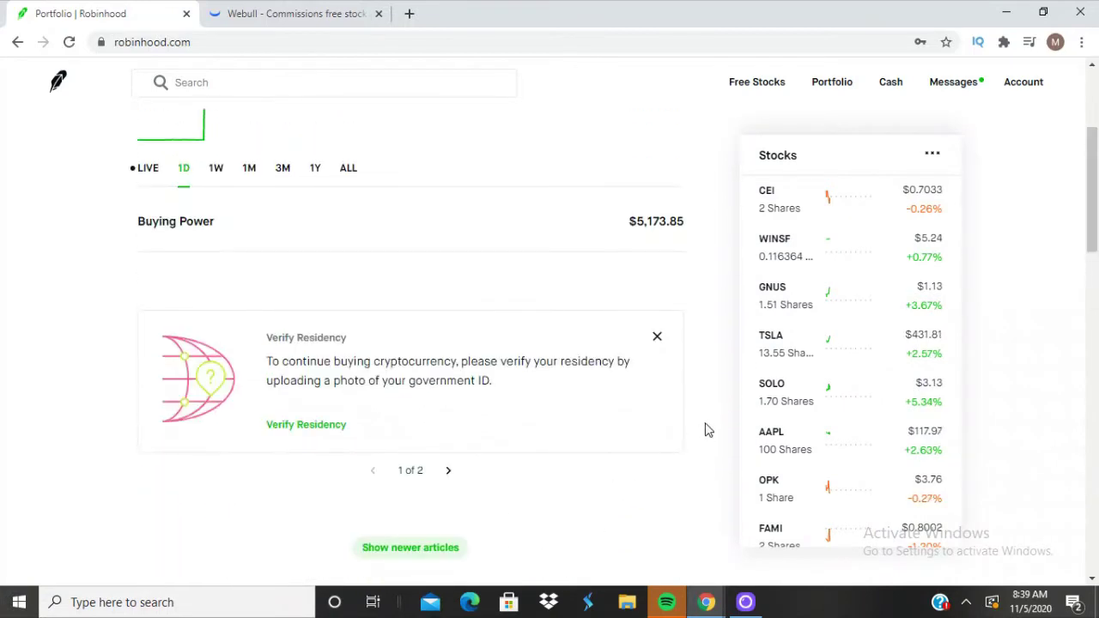
click(773, 346)
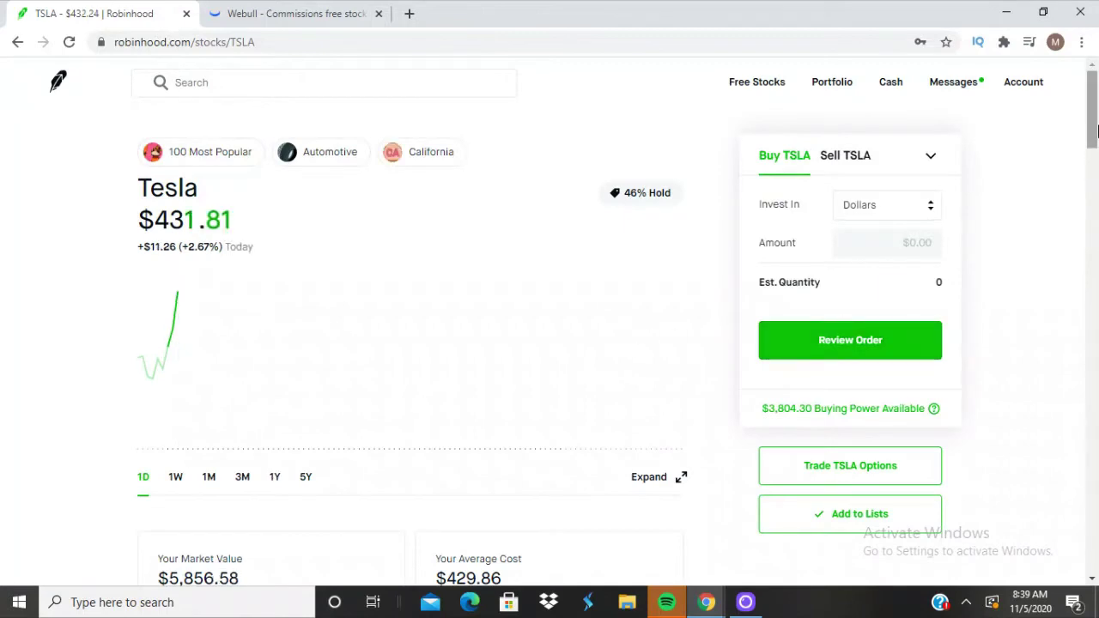
scroll(1095, 128, down, 3)
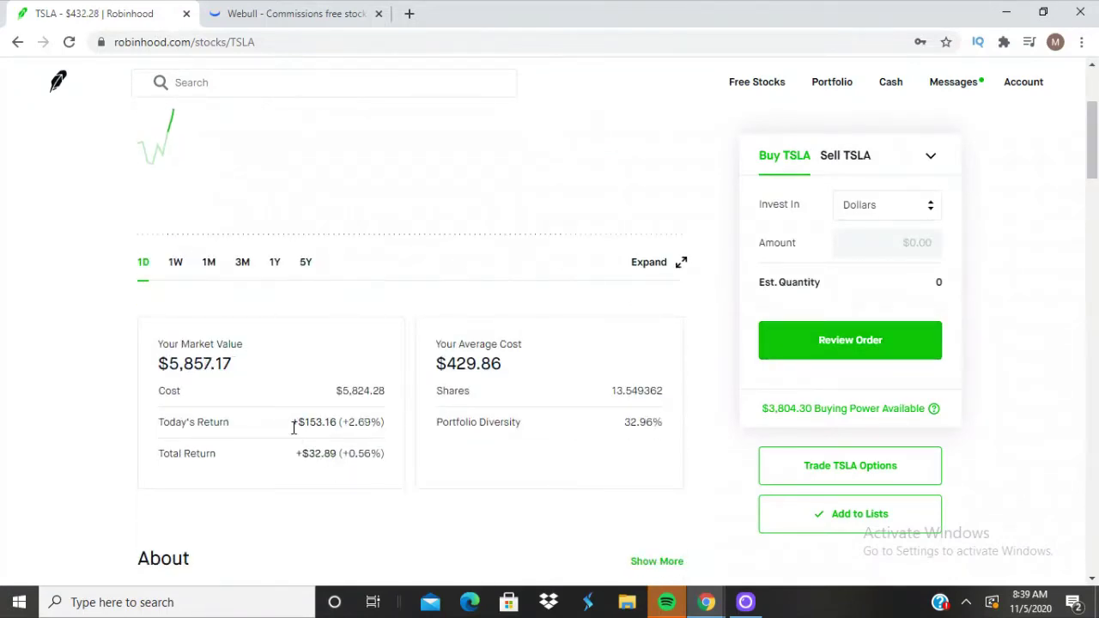
drag(292, 422, 345, 457)
click(324, 349)
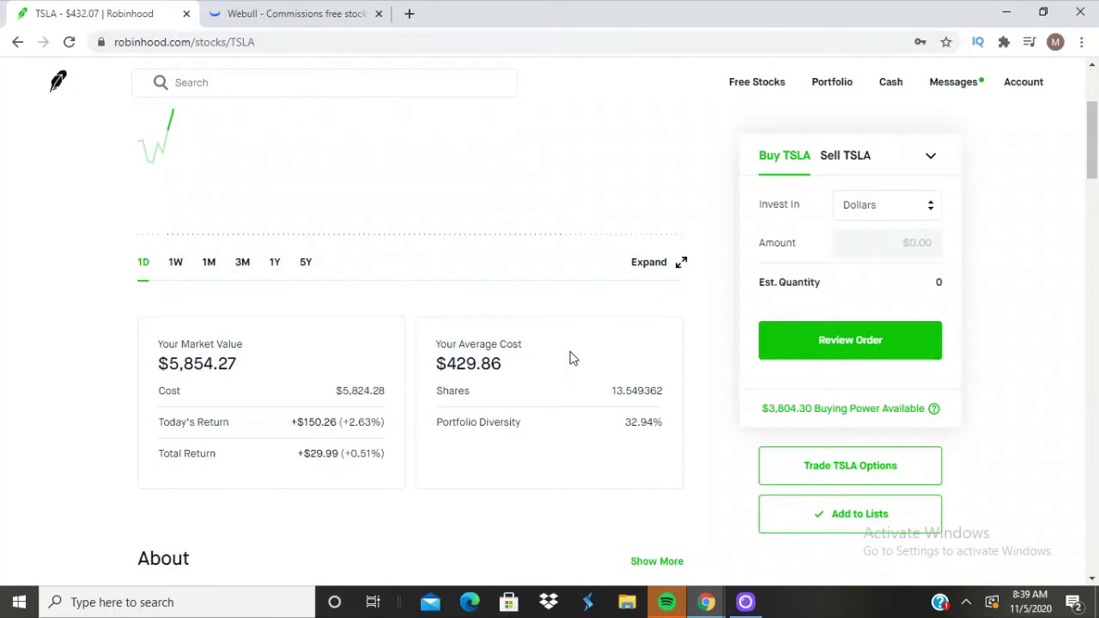
drag(1093, 172, 1093, 140)
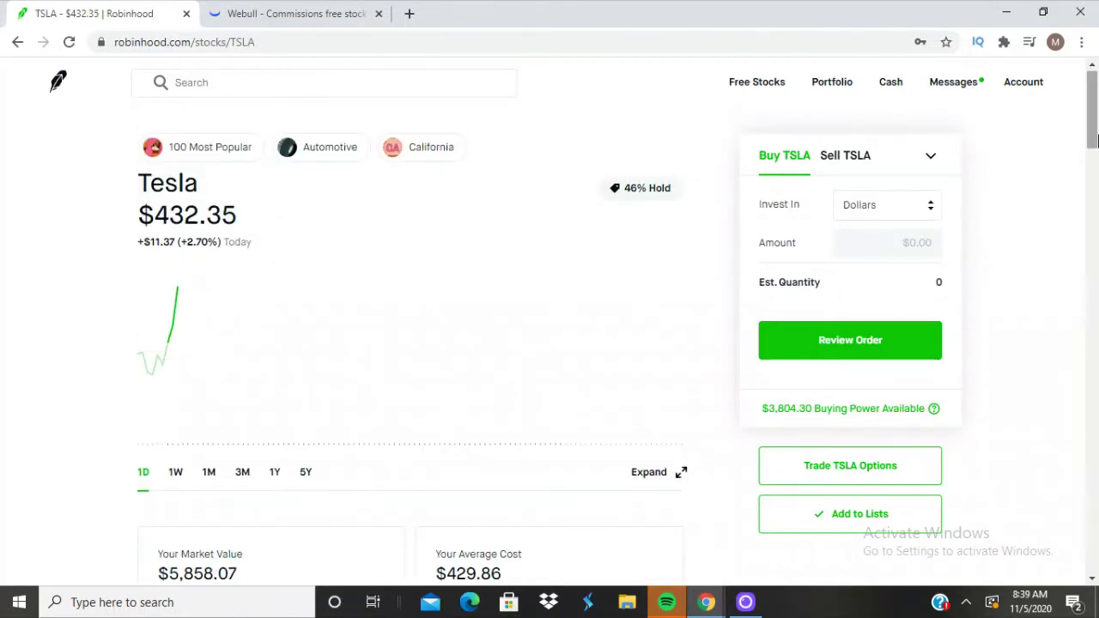
Step: Compare with the Webull TSLA chart, then open Robinhood's TSLA options chain
click(343, 16)
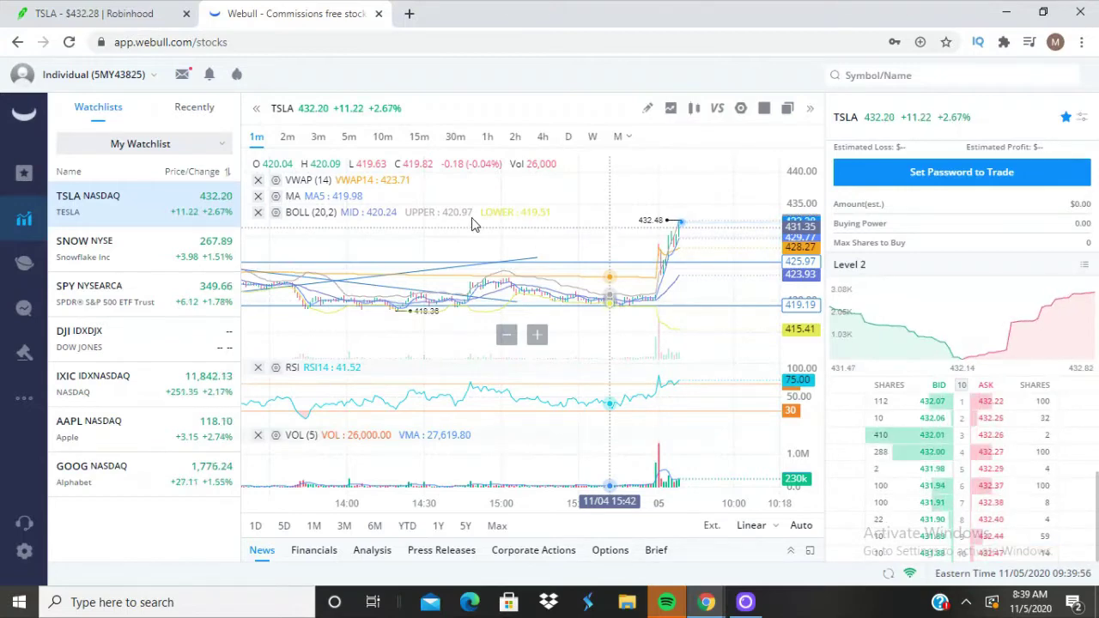
click(129, 15)
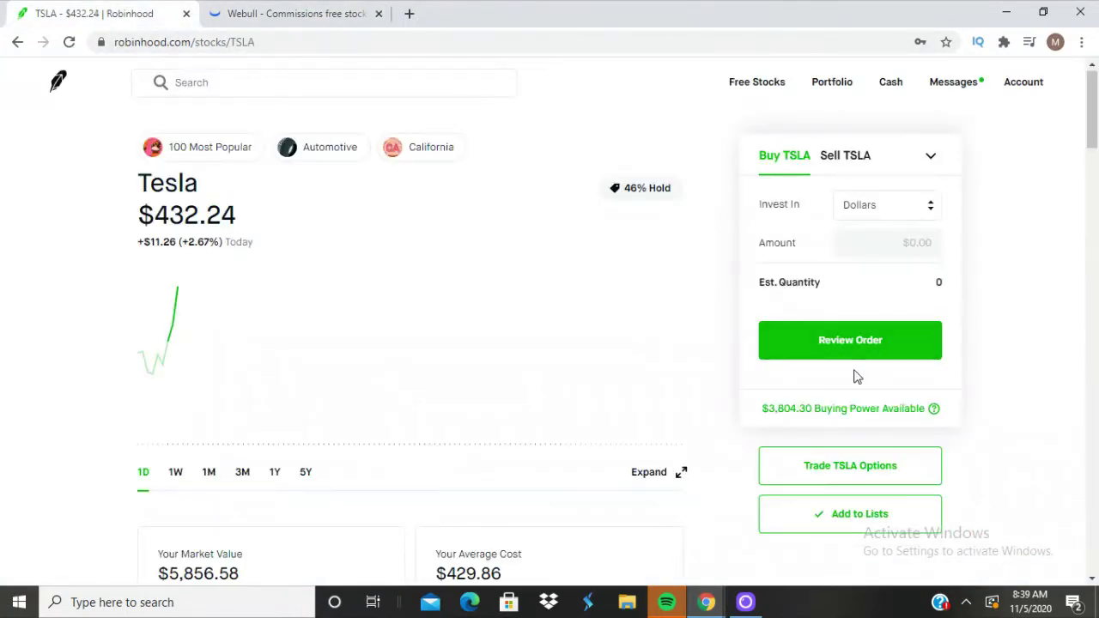
click(828, 342)
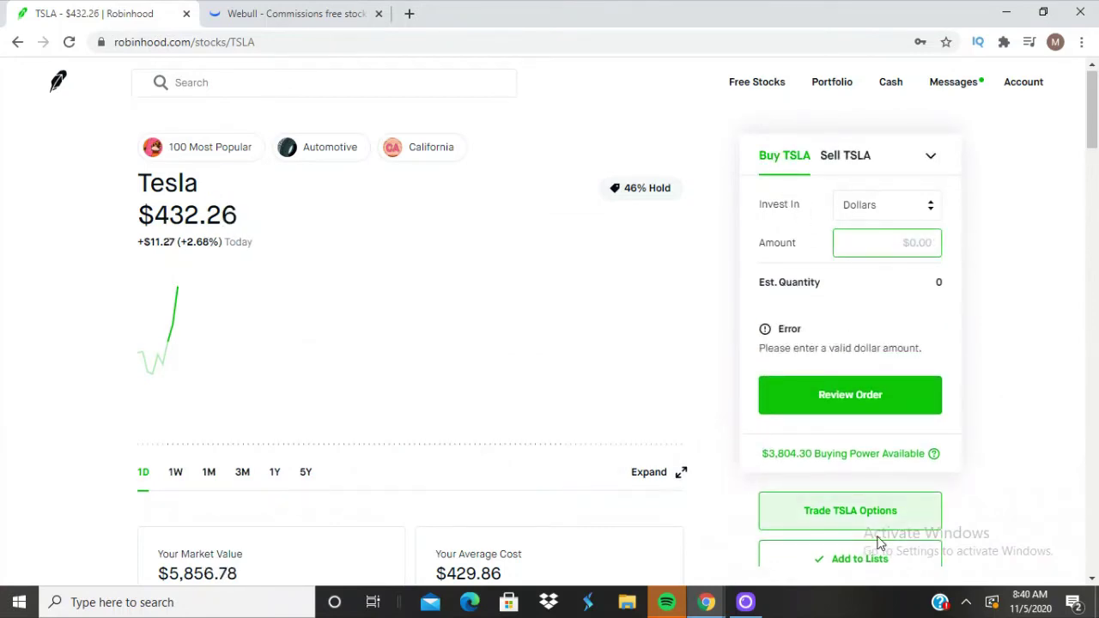
click(865, 510)
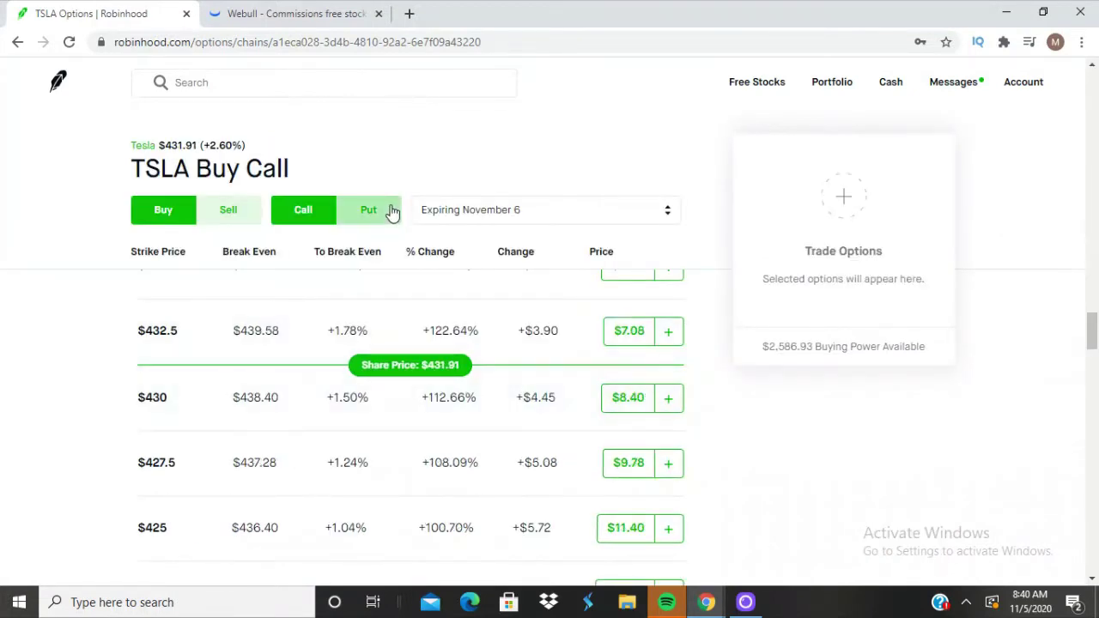
Step: Pick the November 6 TSLA $430 put, set 1 contract, and review it at $625.00 max cost
click(391, 214)
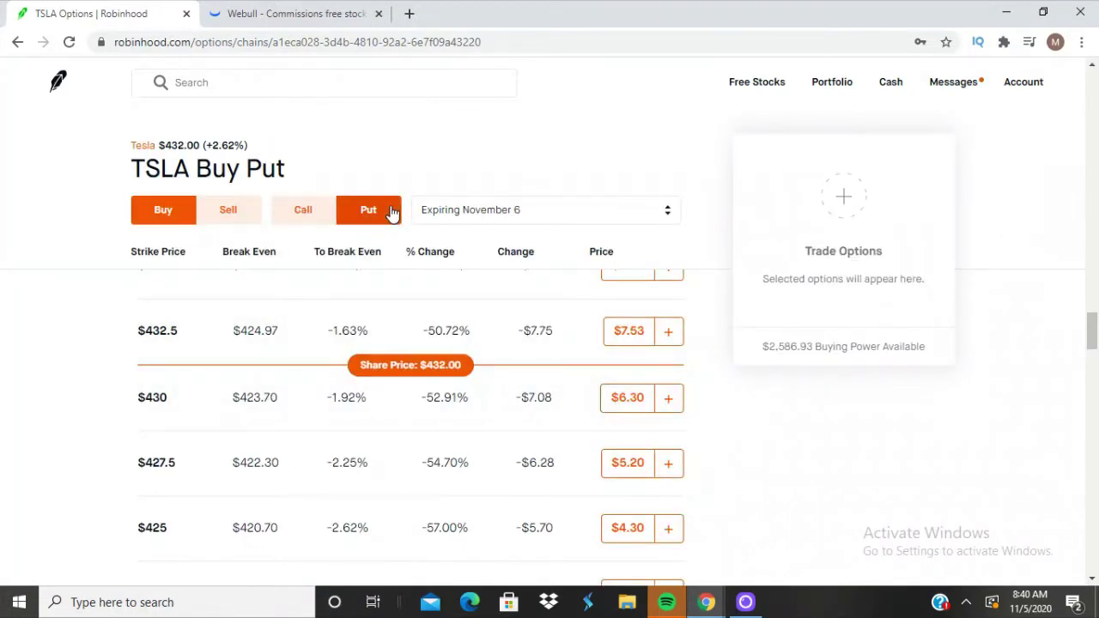
click(682, 400)
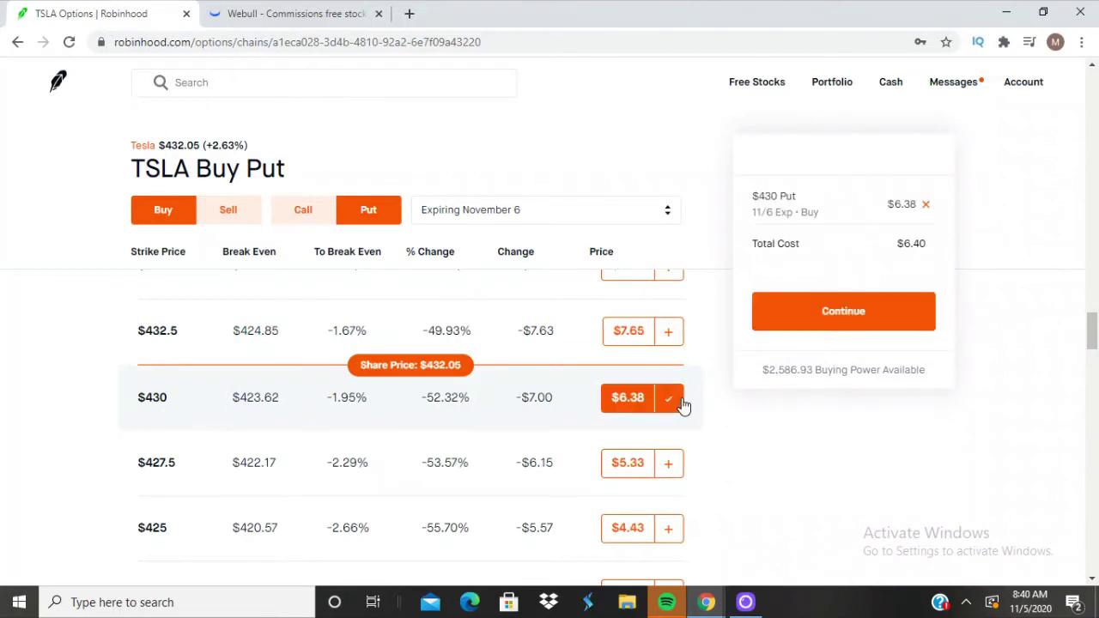
click(800, 311)
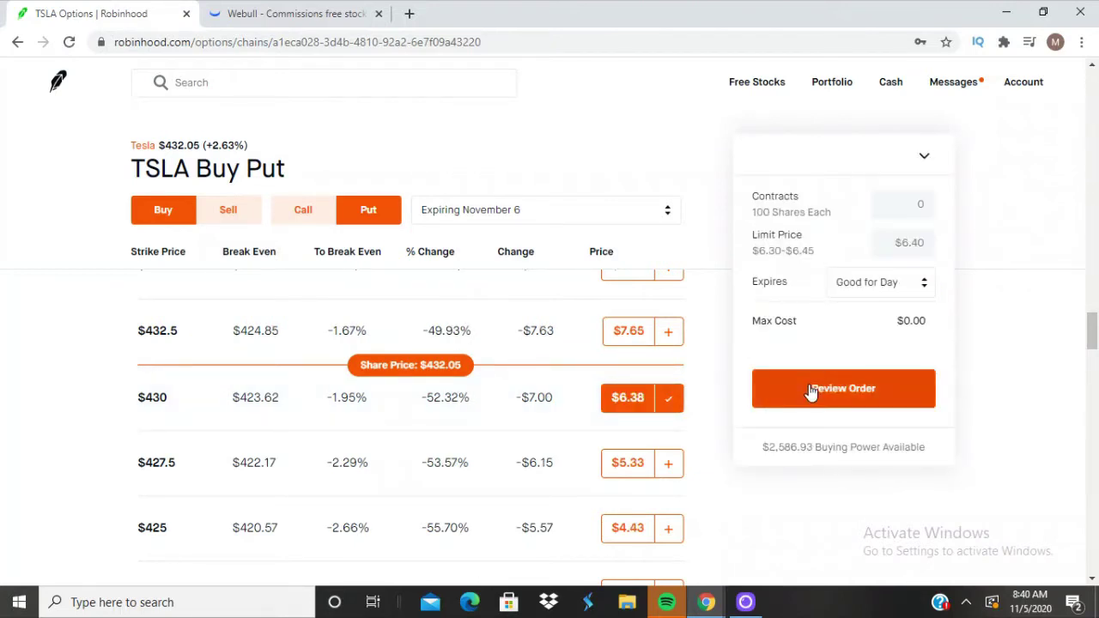
click(921, 207)
text(1)
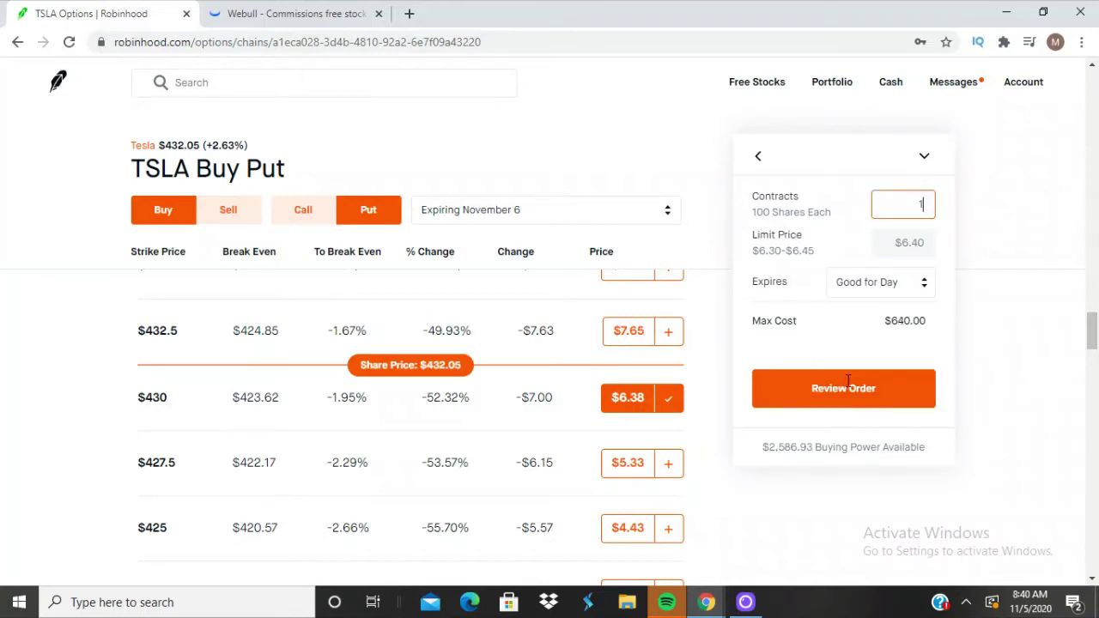
click(846, 392)
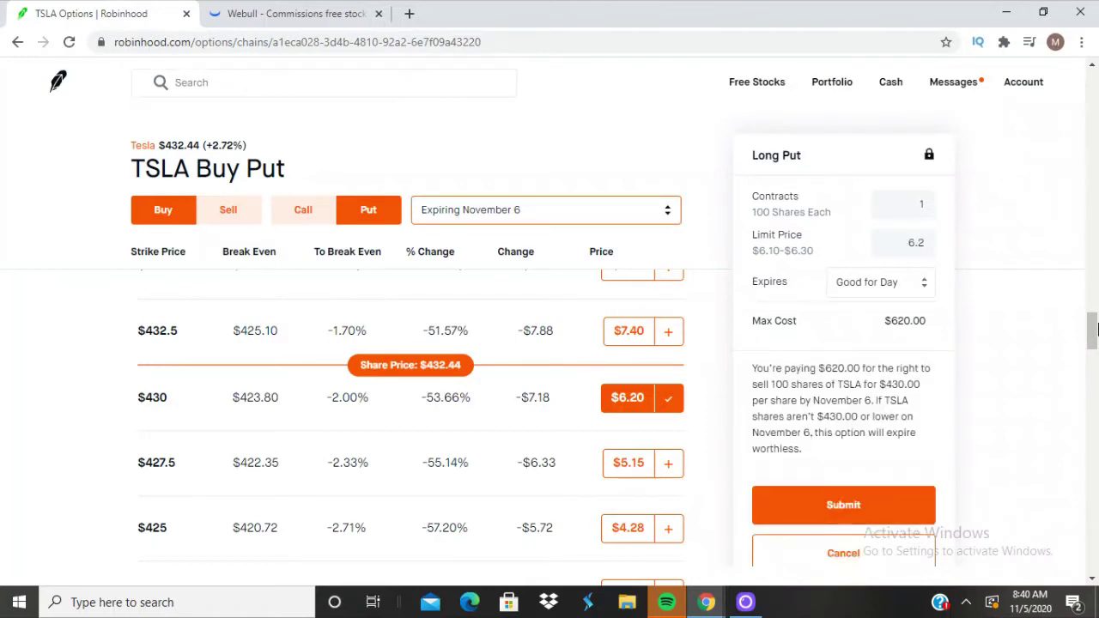
scroll(1096, 329, down, 4)
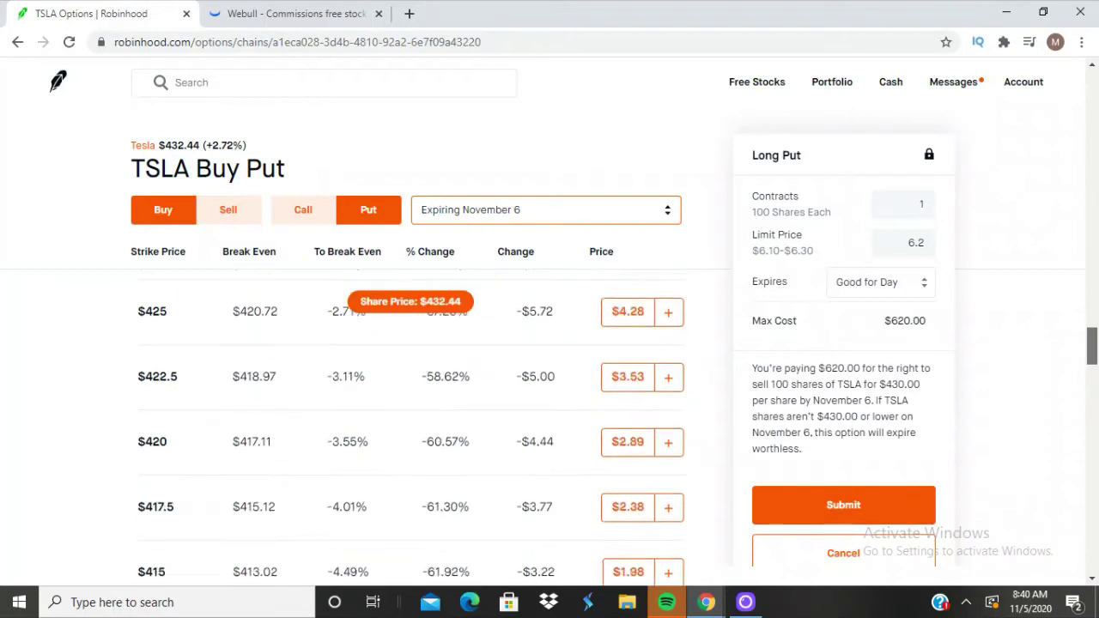
Step: Cancel the review, switch the TSLA put chain to November 27 expirations, and browse down the strikes
click(856, 571)
click(593, 210)
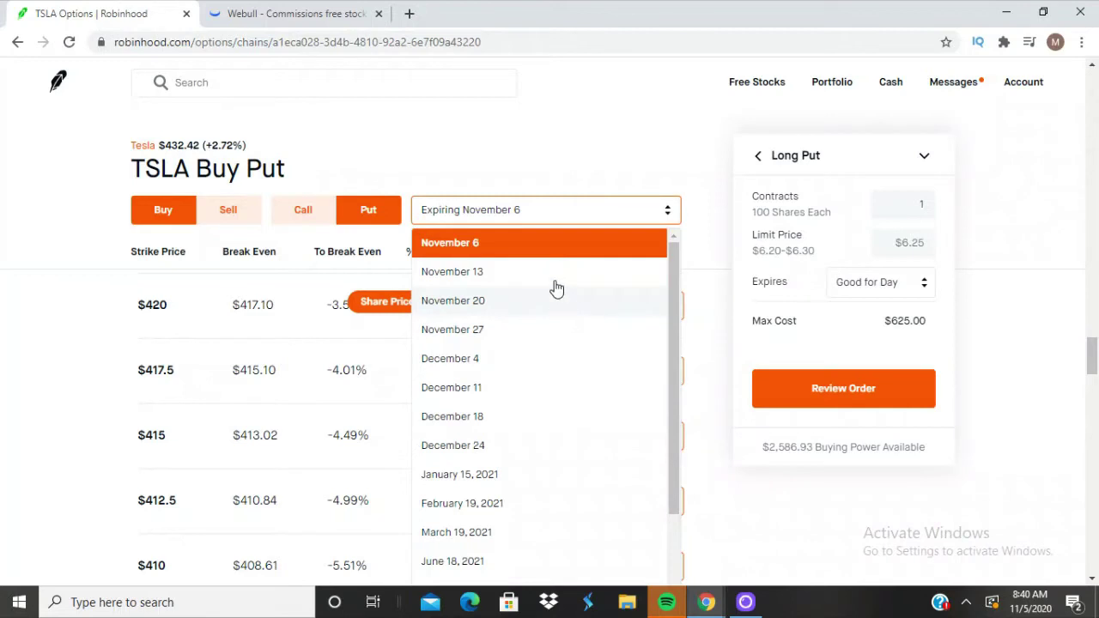
key(Escape)
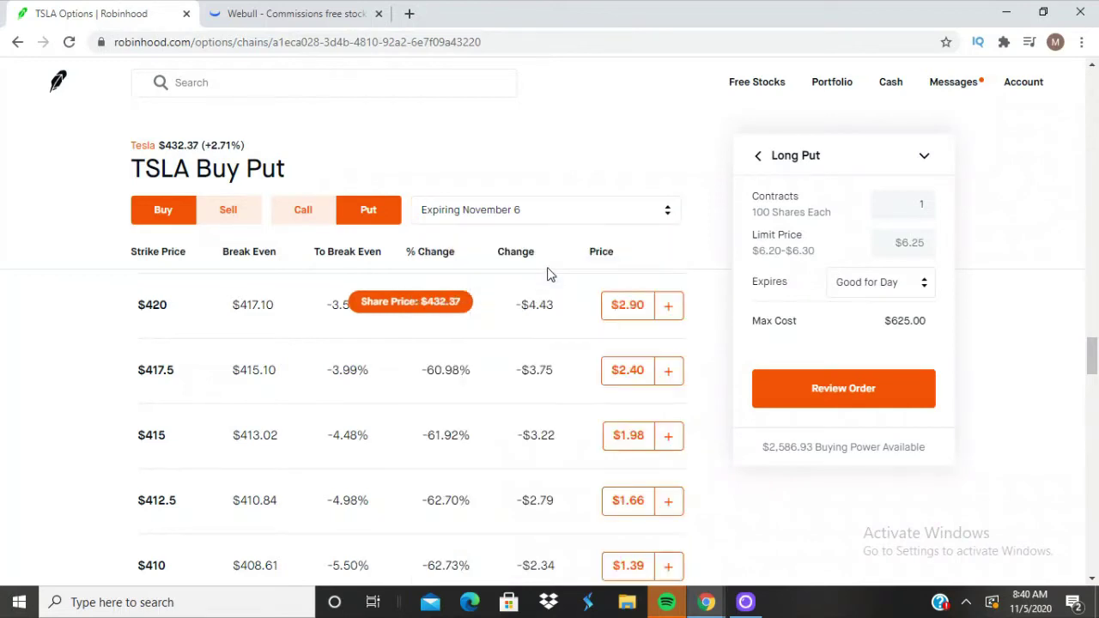
click(637, 218)
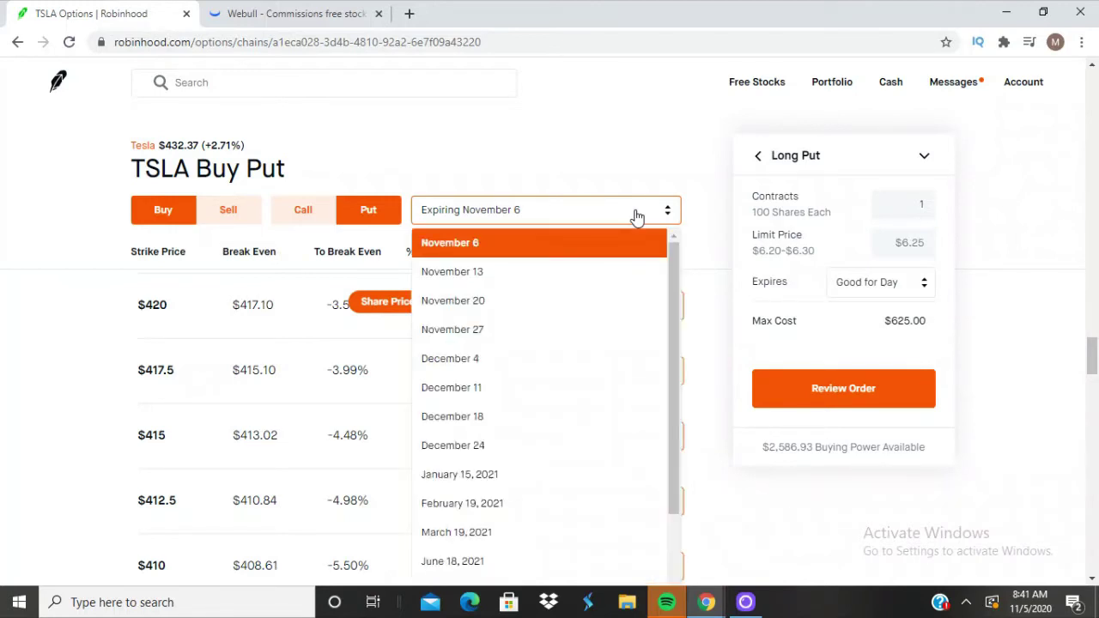
click(460, 333)
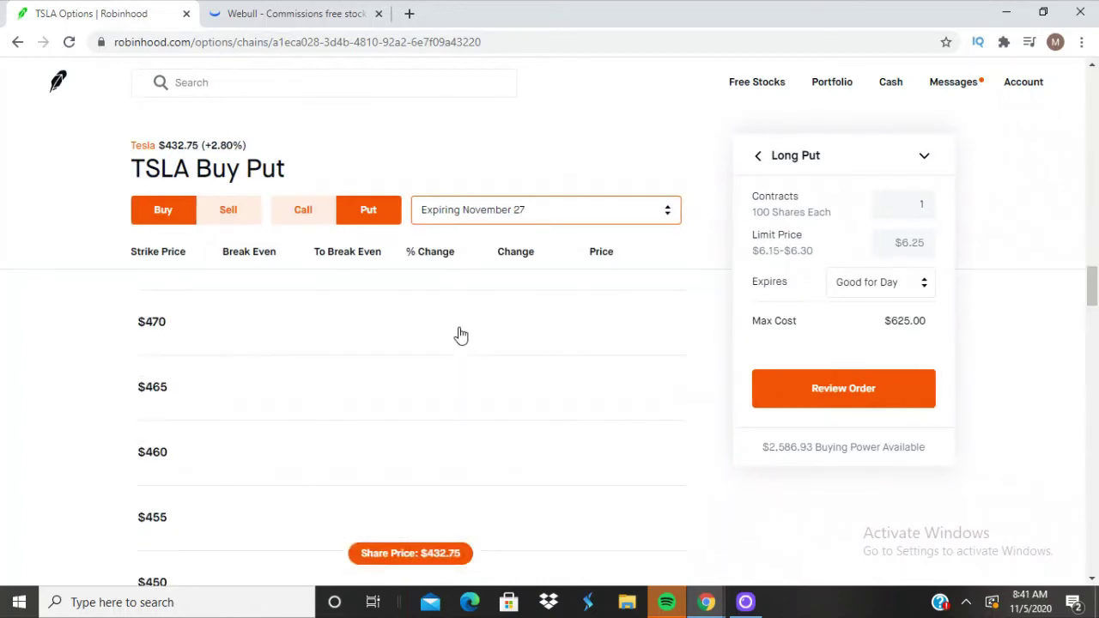
scroll(460, 335, down, 1)
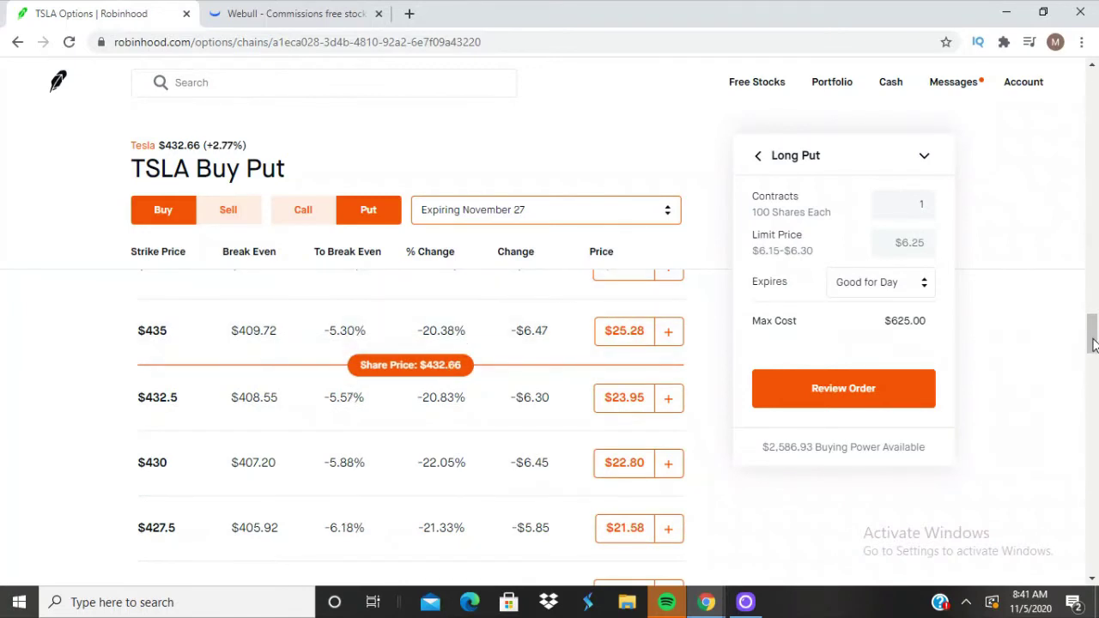
scroll(1093, 343, down, 7)
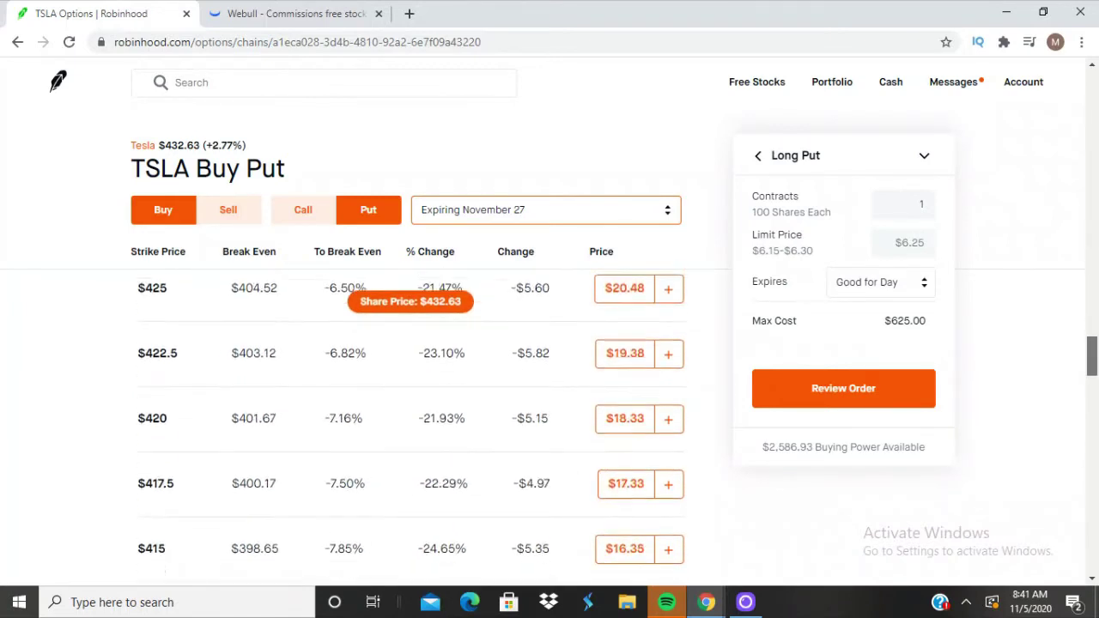
scroll(412, 428, down, 12)
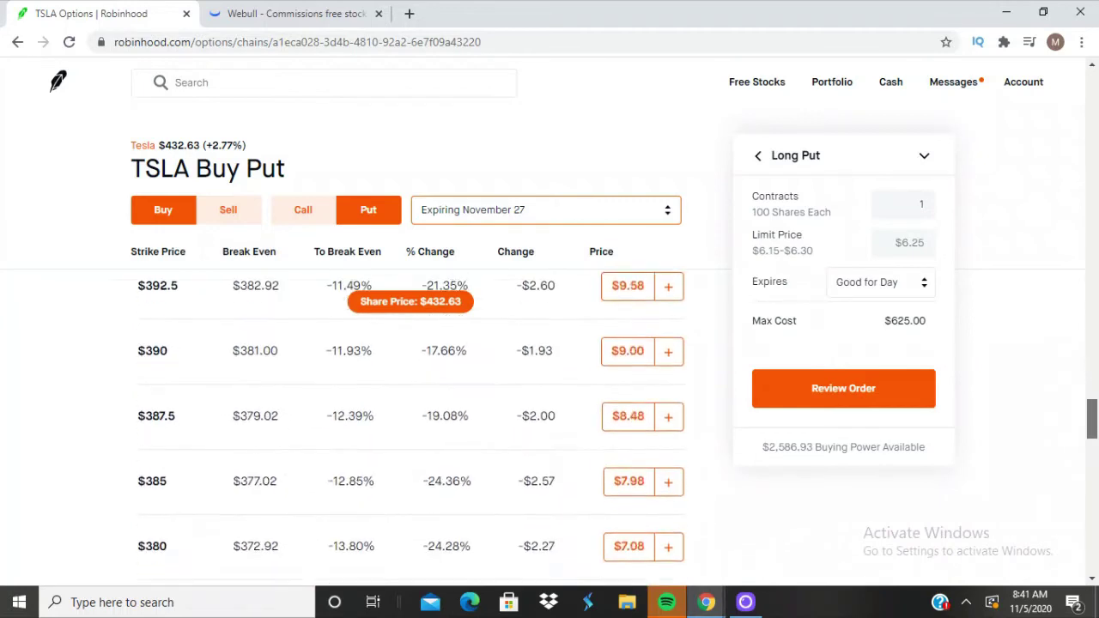
scroll(1094, 464, down, 5)
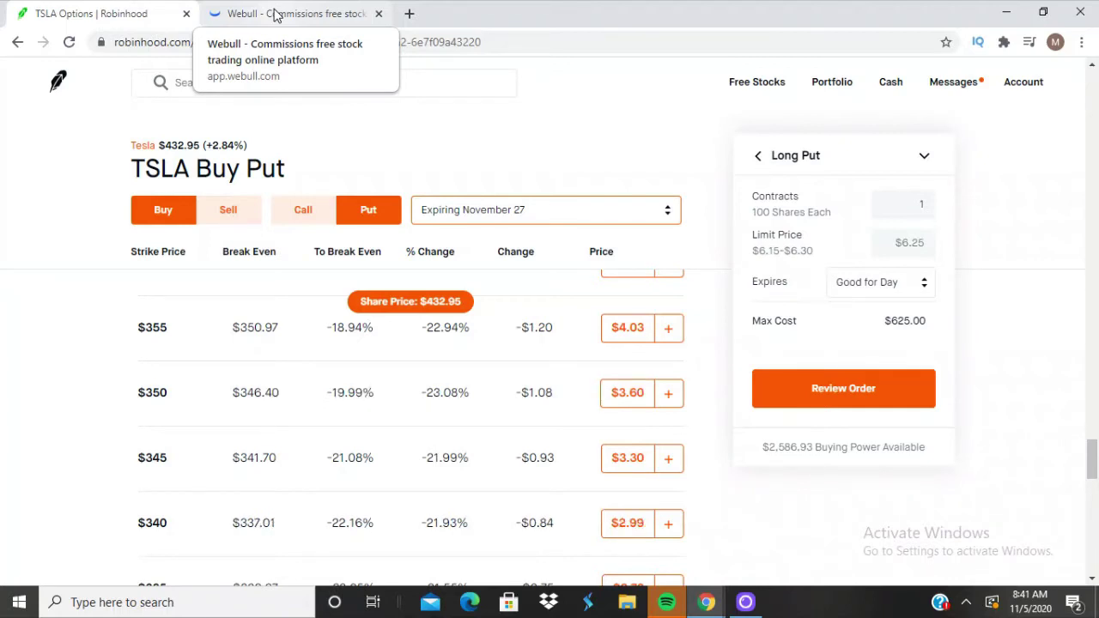
Step: Switch to Webull to view the TSLA 1-minute chart with its RSI and volume panels
click(274, 15)
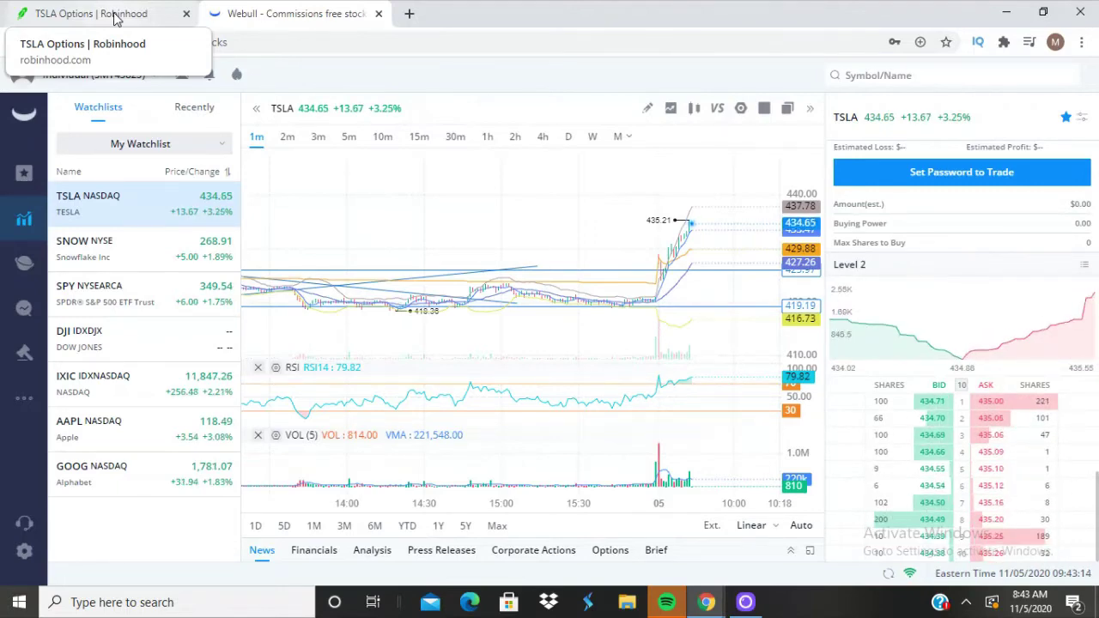
Step: Confirm the 6.25 limit order type and review the 1-contract $430 put at $625.00
click(118, 19)
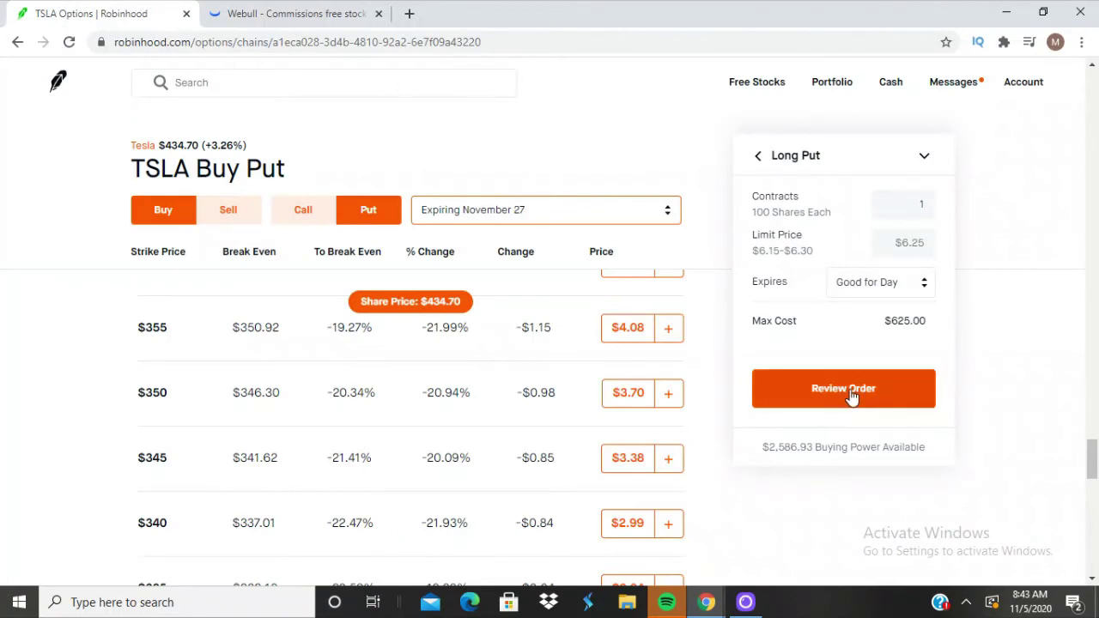
click(928, 247)
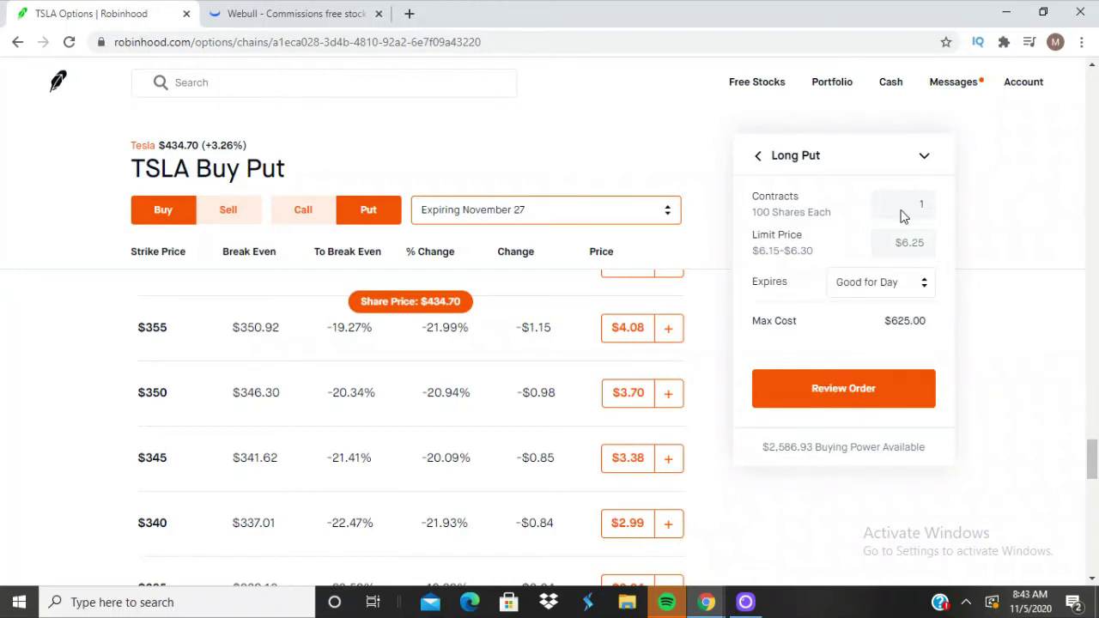
click(924, 161)
click(926, 162)
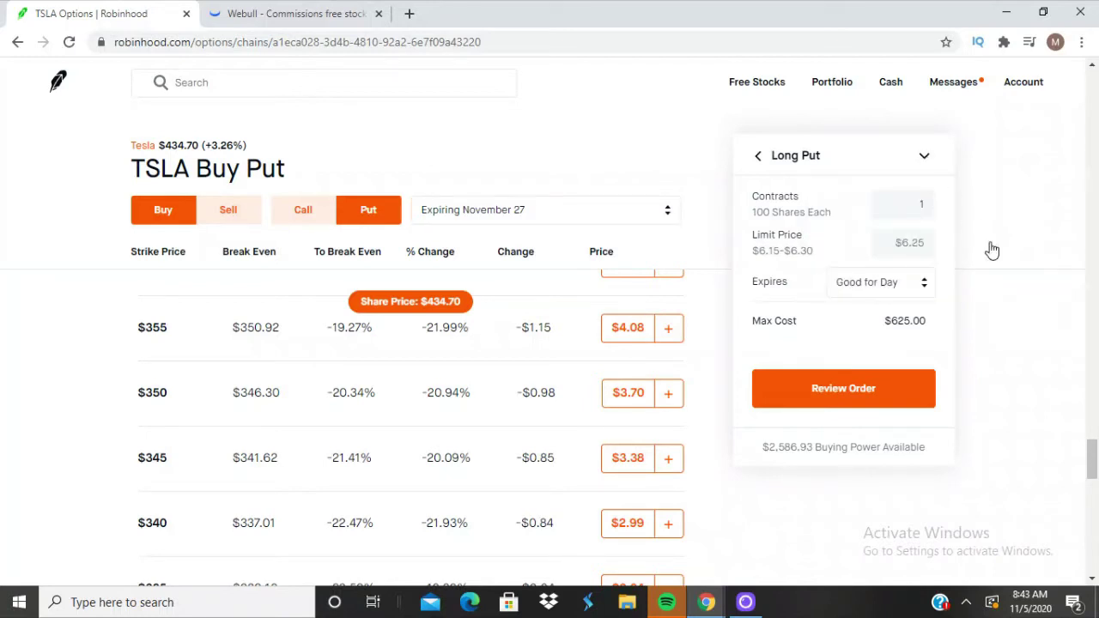
click(849, 395)
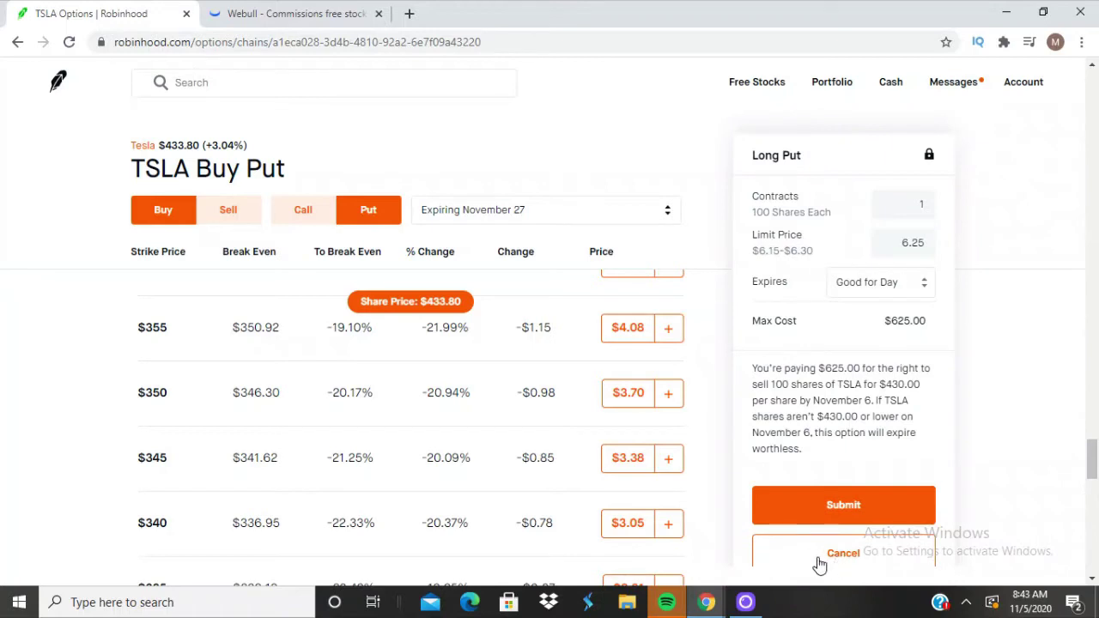
Step: Enter the account password in Verify Your Account to submit the 1-contract $430 put order
click(288, 11)
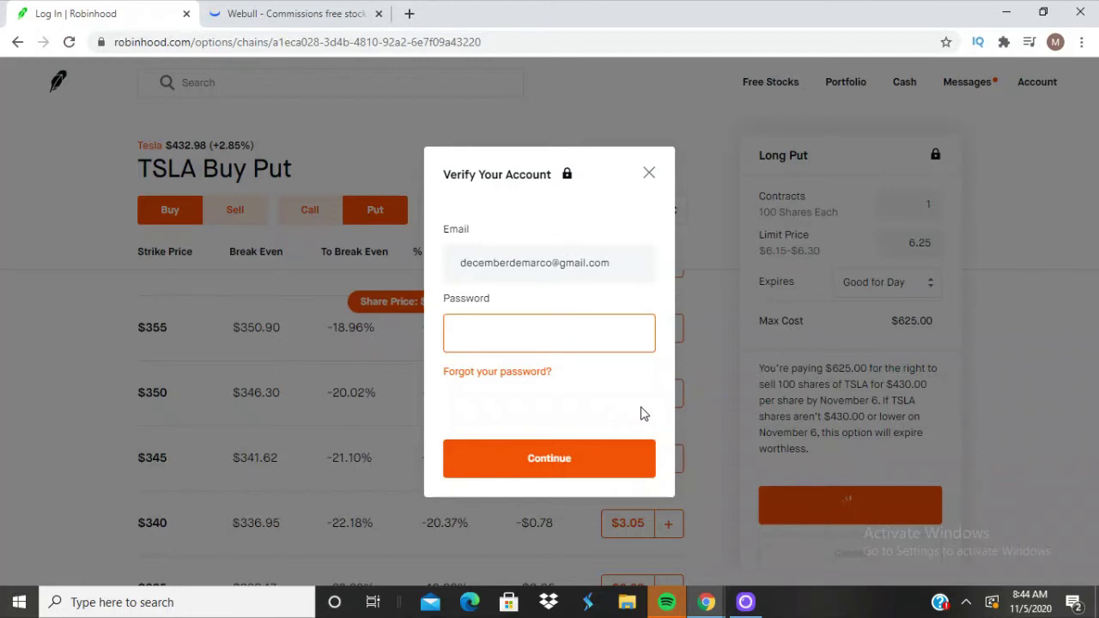
key(ctrl+v)
key(ctrl+a)
key(BackSpace)
text(•••••••••••)
click(579, 462)
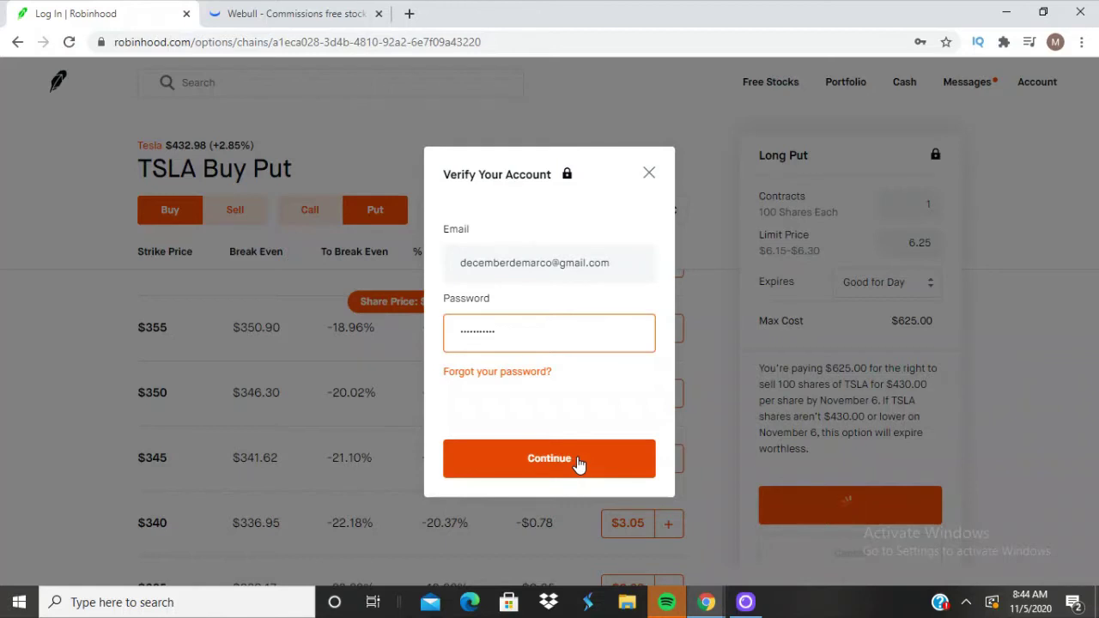
click(578, 462)
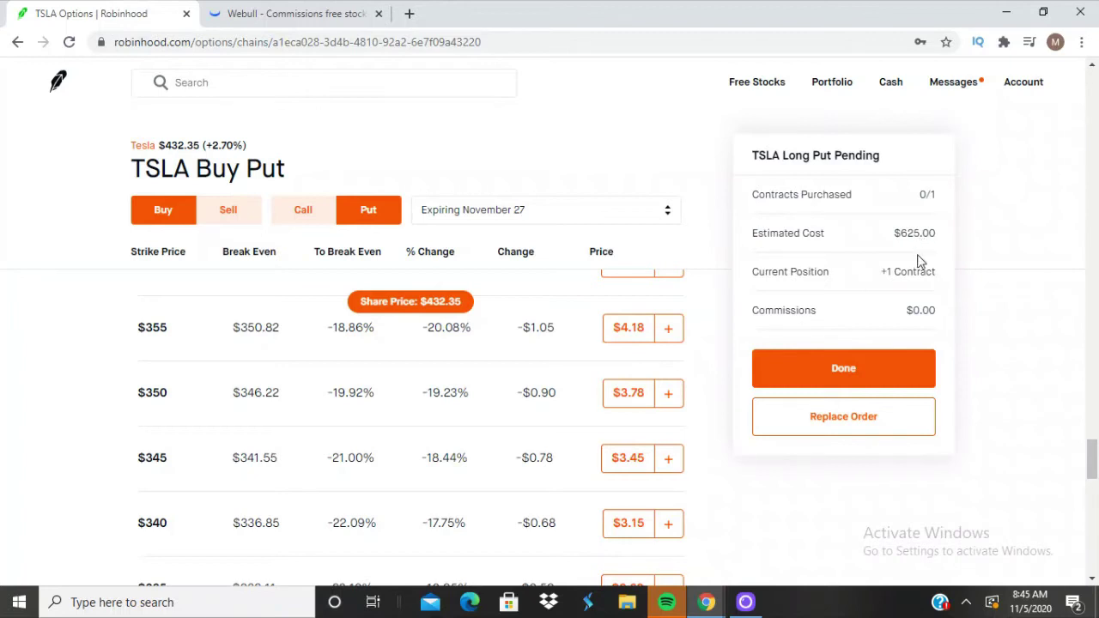
Step: Close the pending-order confirmation for the TSLA put, leaving $2,001.93 buying power
click(835, 369)
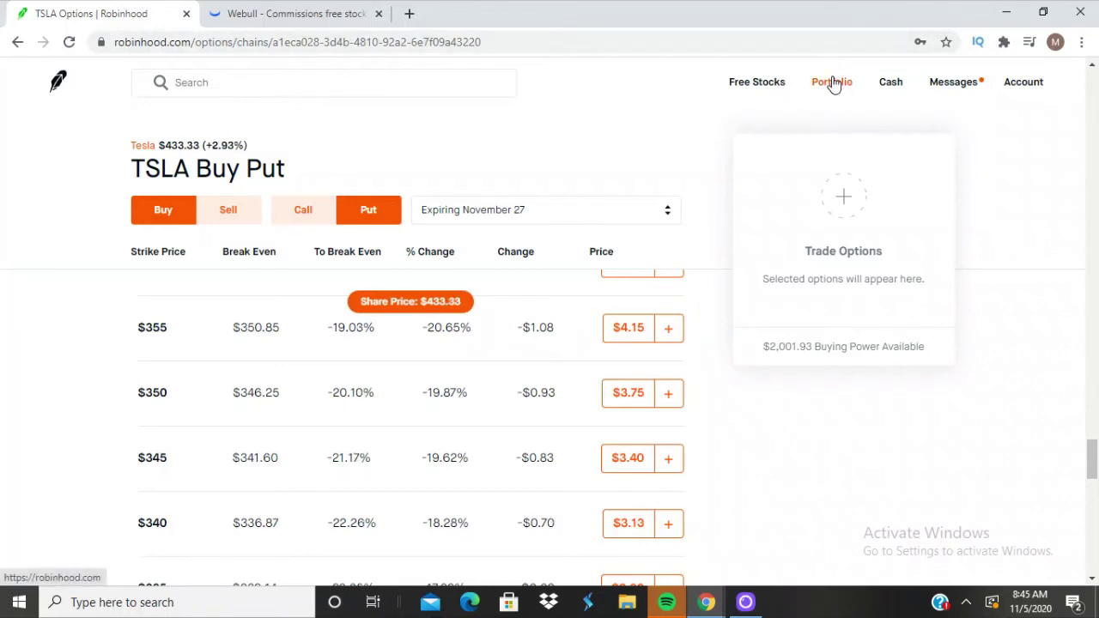
Step: Open the TSLA $430 Put from the portfolio and scroll through its stats, Greeks and buy history
click(833, 83)
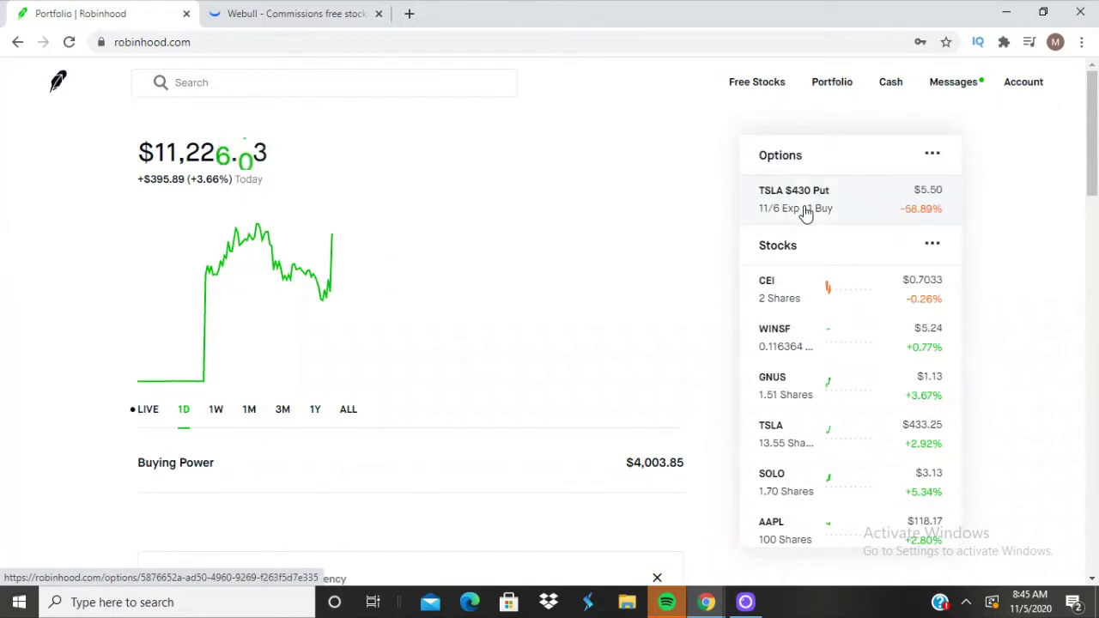
click(806, 213)
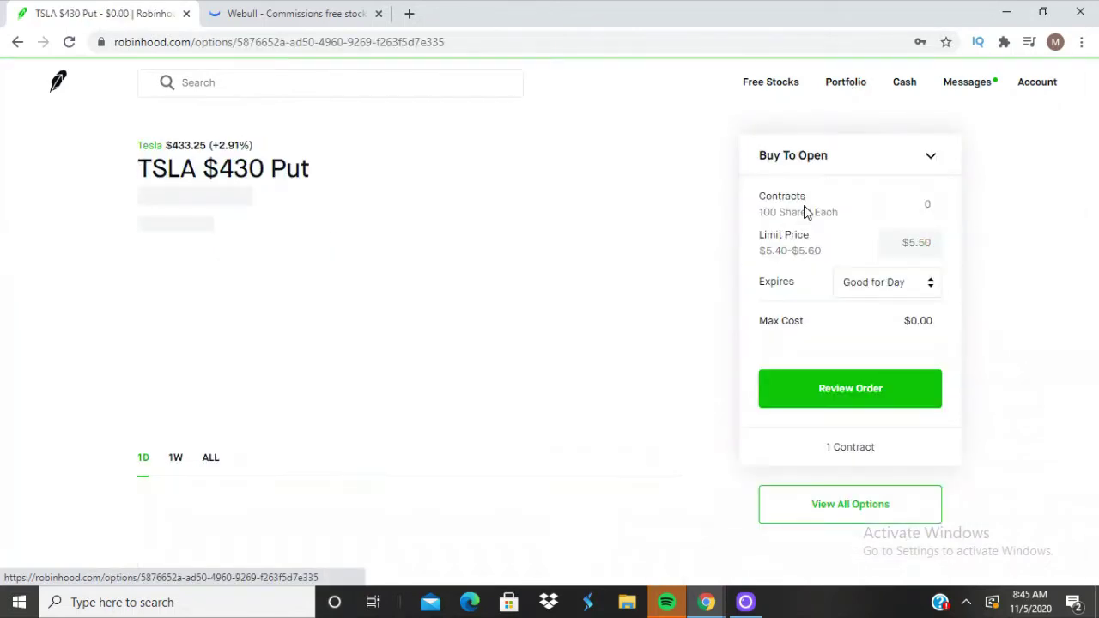
scroll(804, 214, down, 1)
scroll(291, 393, down, 3)
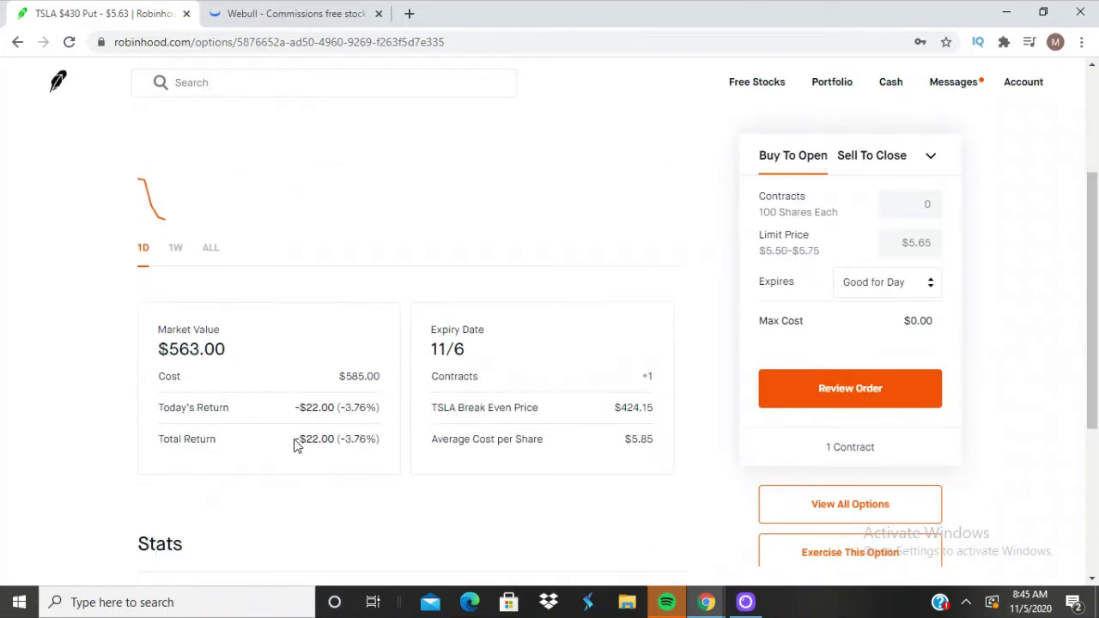
drag(295, 439, 335, 438)
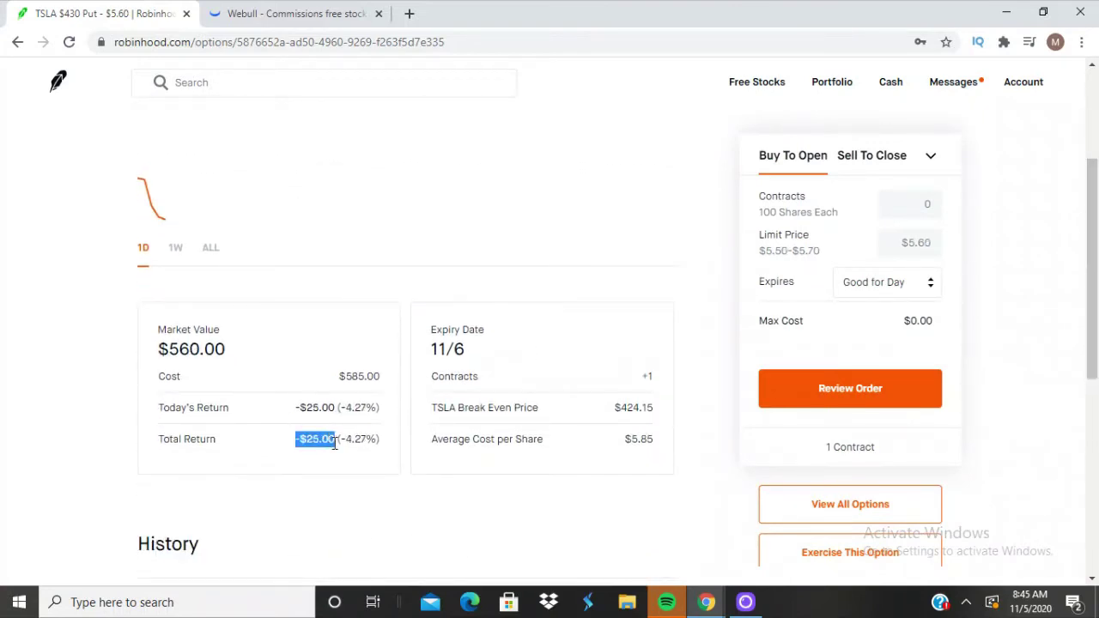
click(337, 508)
scroll(337, 509, down, 3)
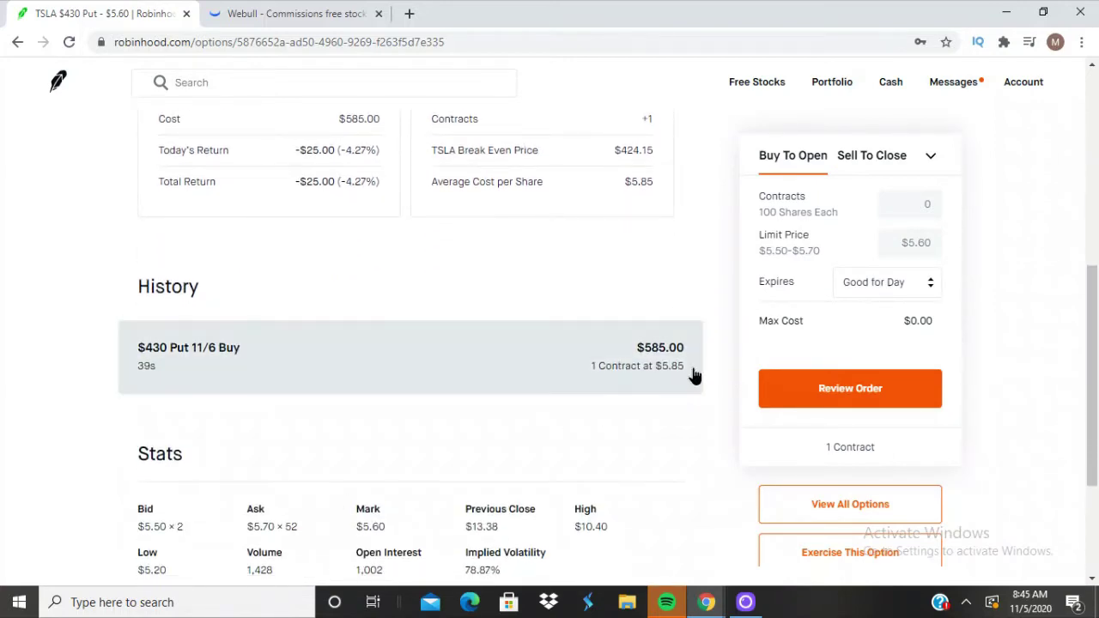
click(633, 358)
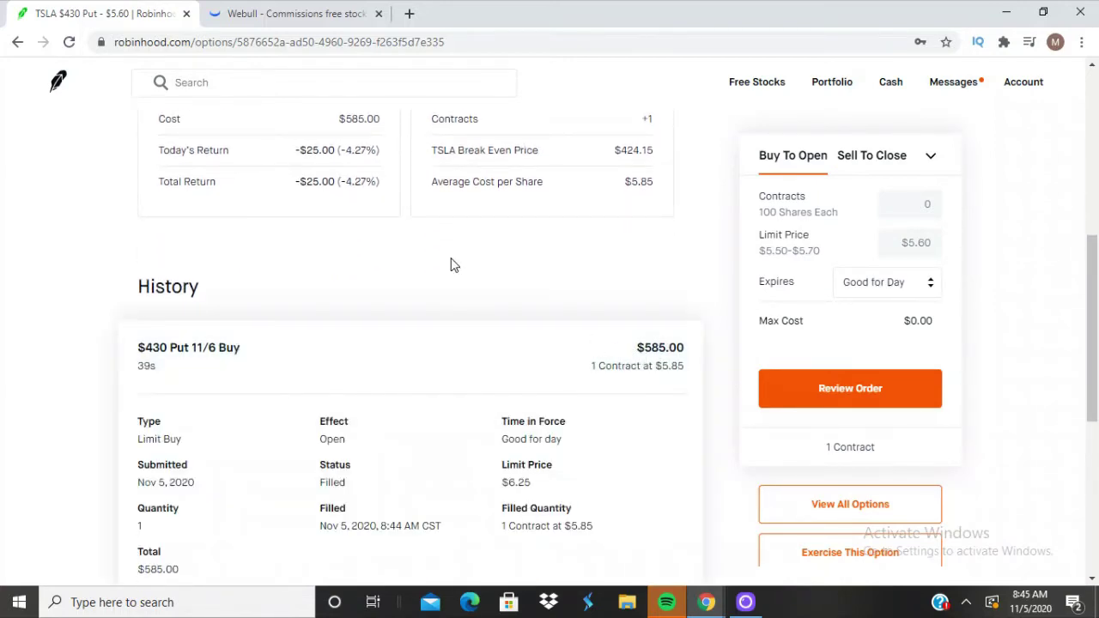
scroll(452, 264, down, 5)
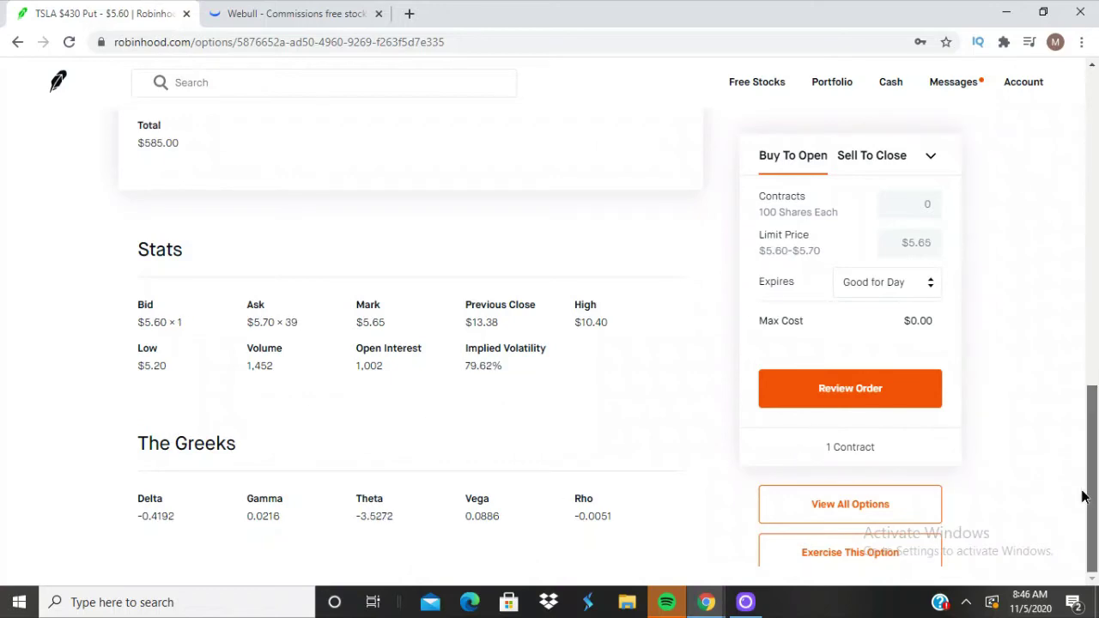
drag(1084, 493, 1093, 291)
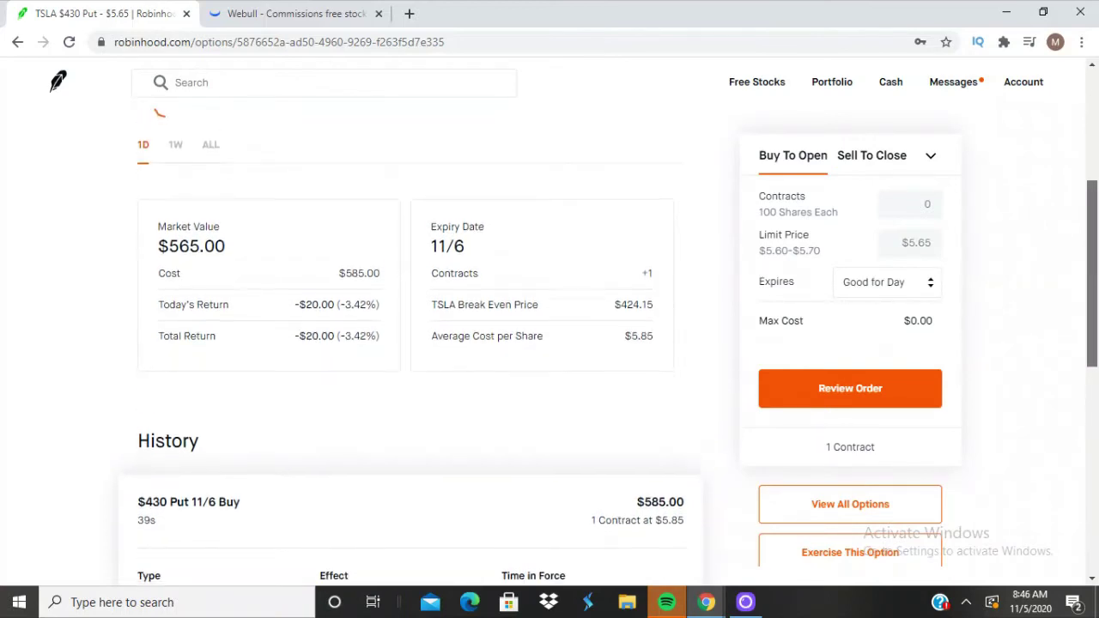
drag(464, 250, 422, 250)
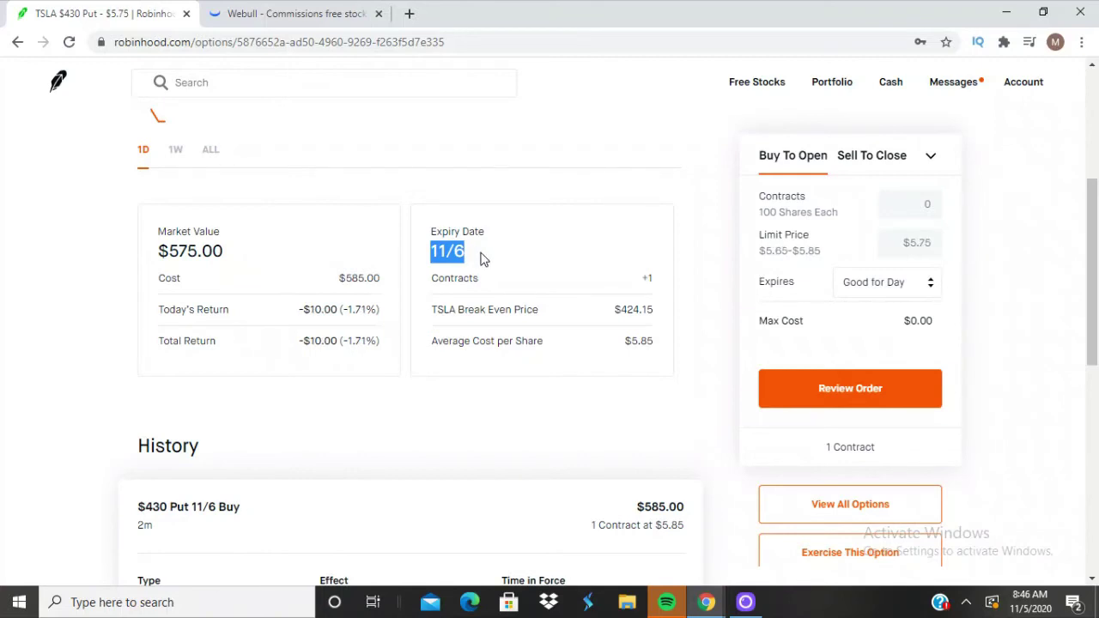
click(479, 251)
drag(477, 249, 428, 251)
drag(1095, 242, 1097, 389)
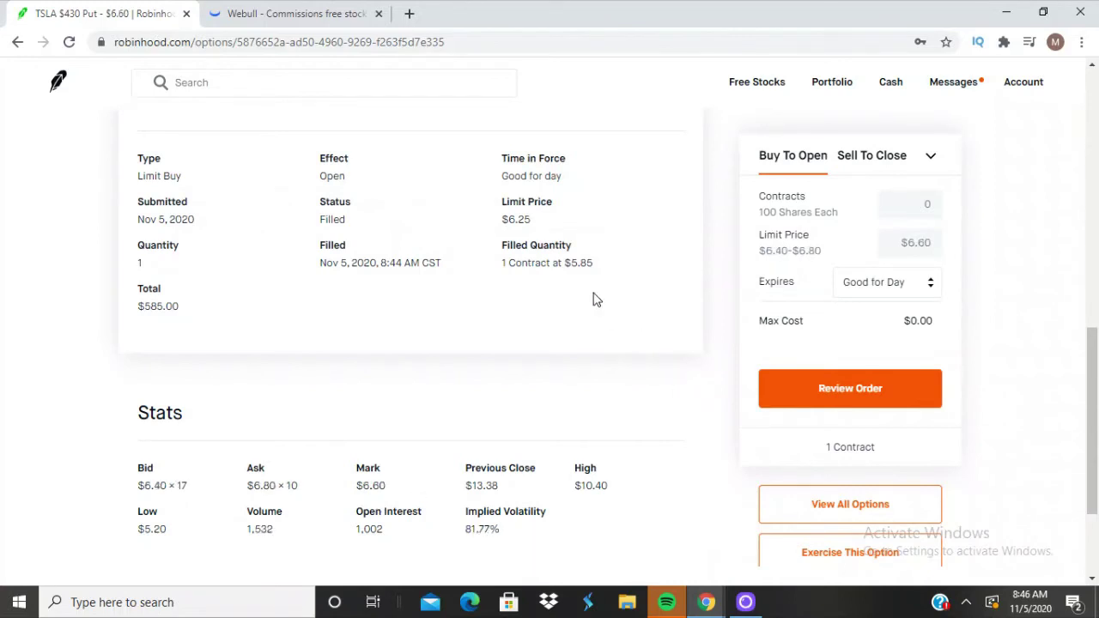
drag(1093, 441, 1095, 226)
drag(297, 525, 334, 539)
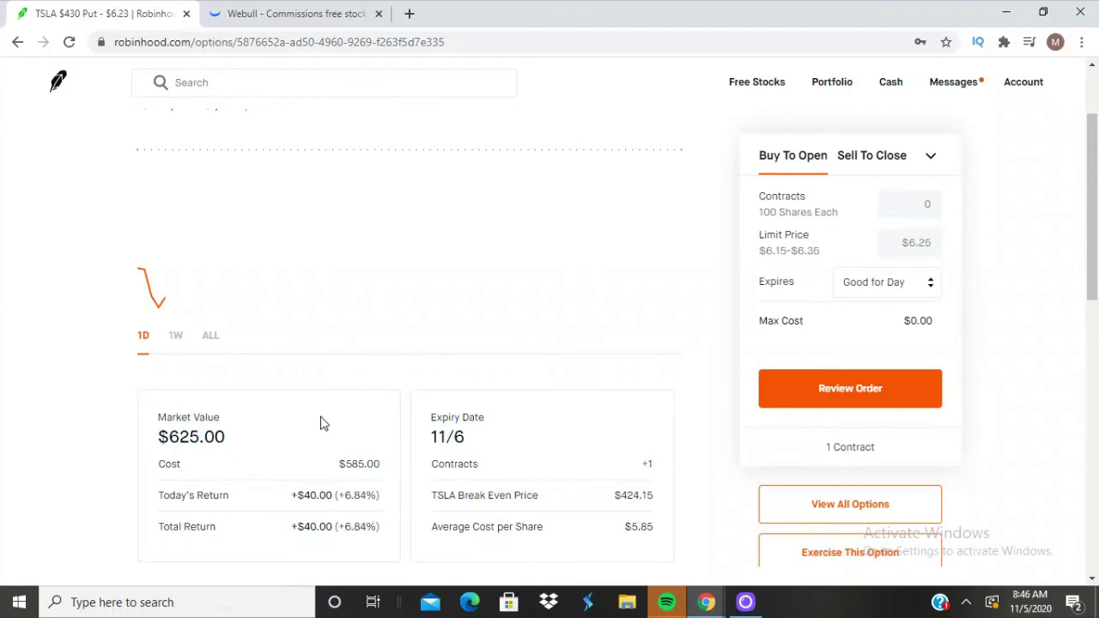
drag(292, 496, 327, 502)
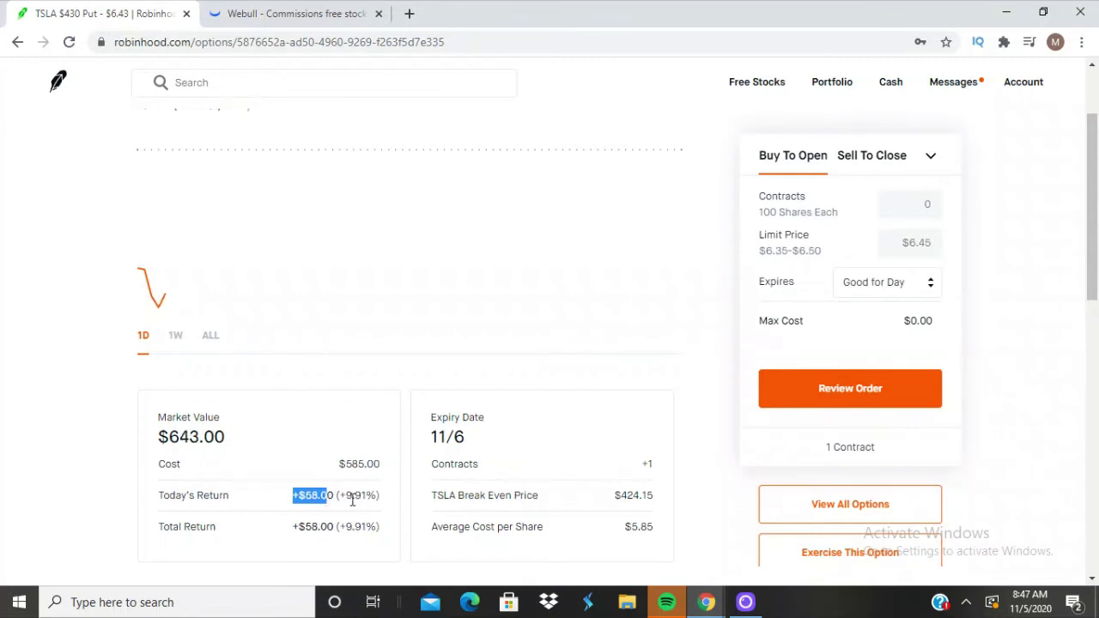
click(407, 518)
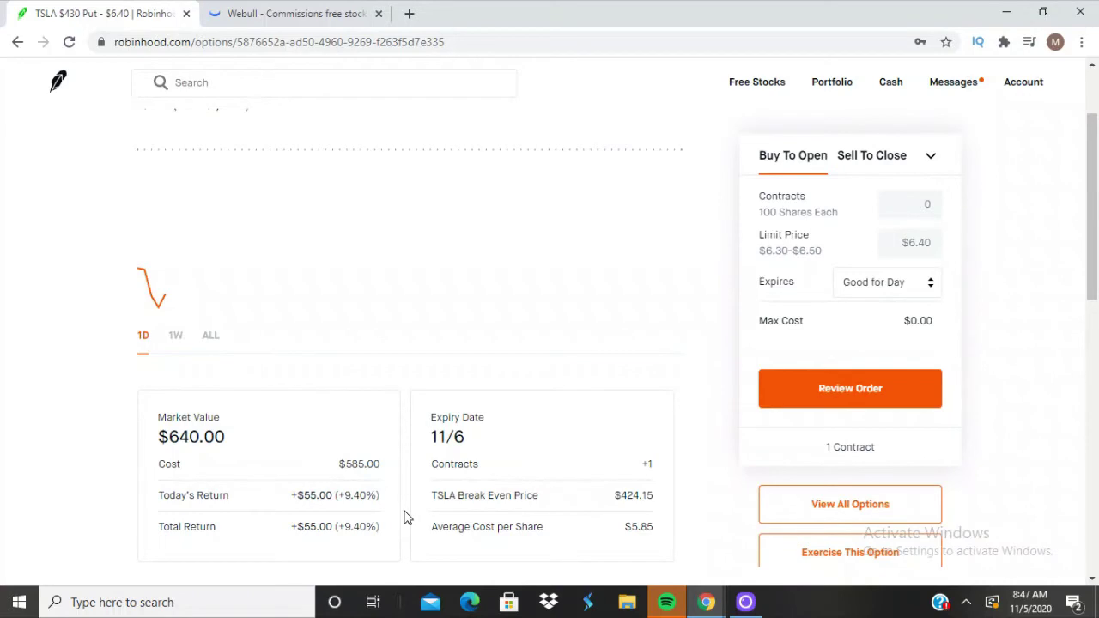
scroll(407, 518, up, 2)
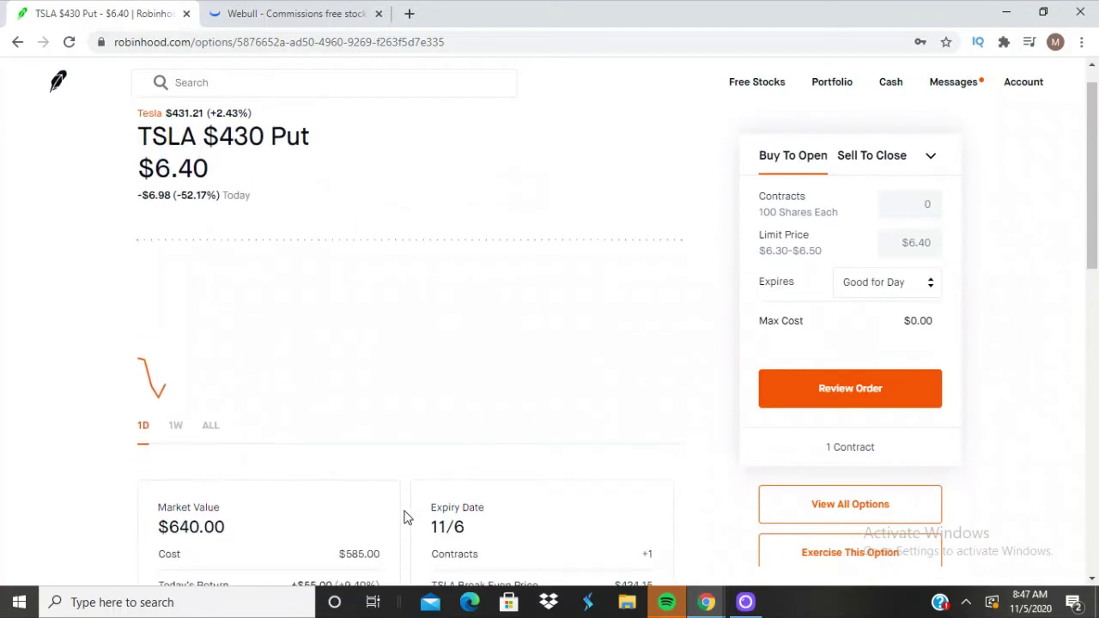
scroll(407, 517, down, 3)
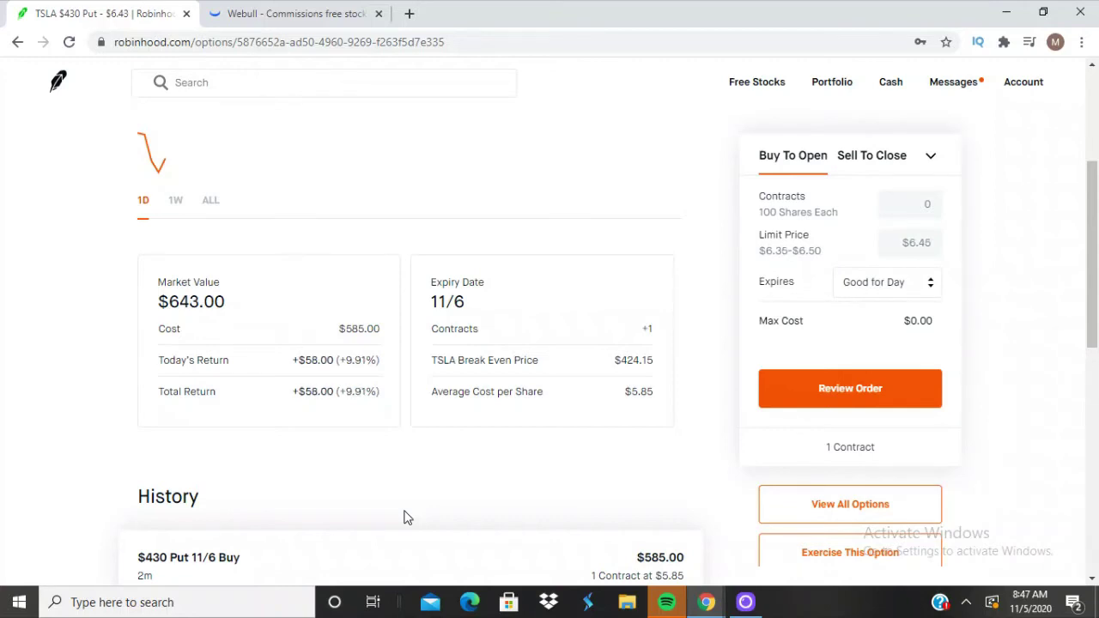
scroll(407, 517, down, 1)
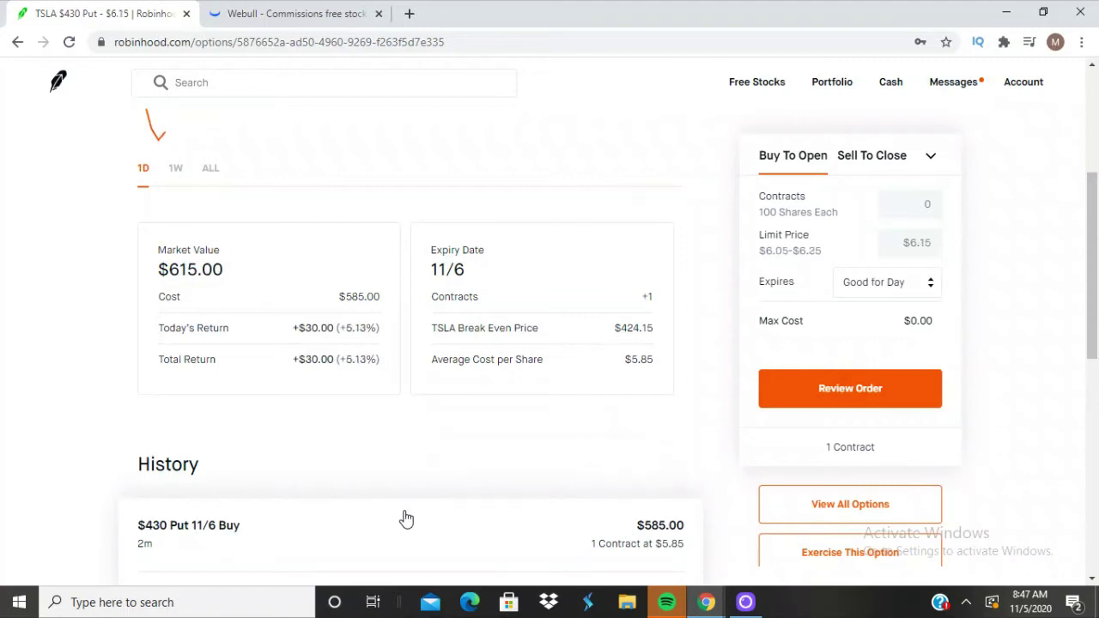
scroll(406, 518, up, 2)
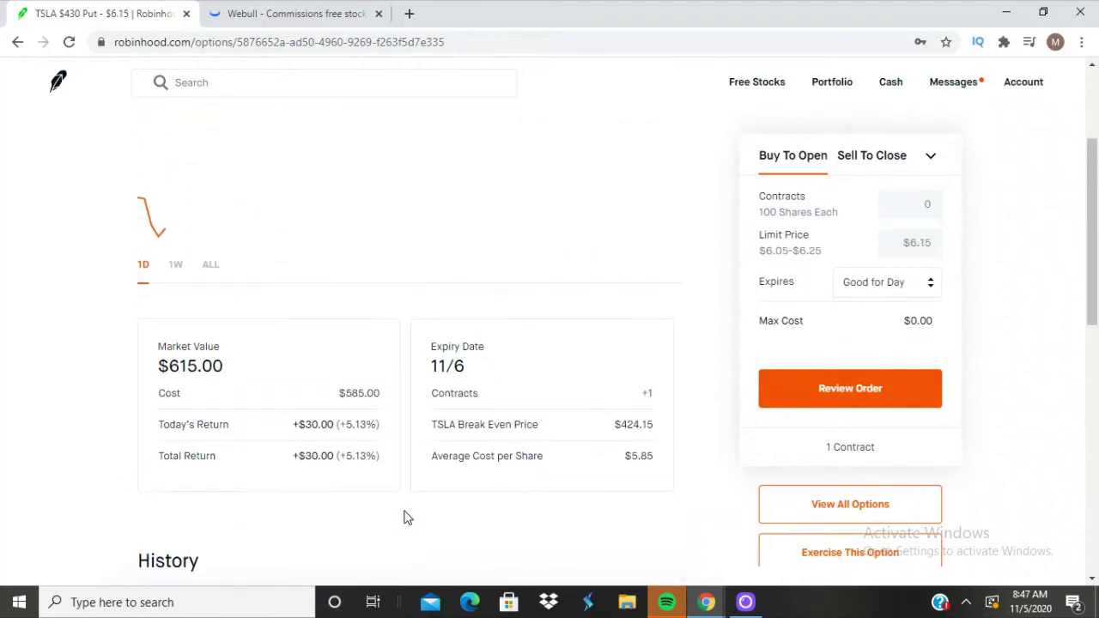
scroll(406, 519, up, 1)
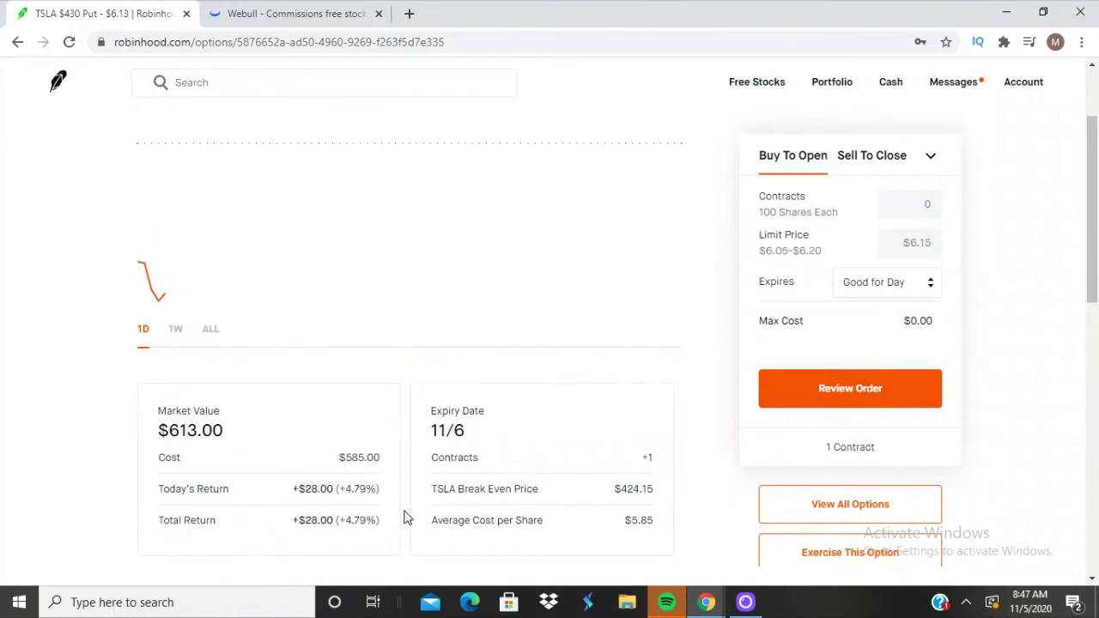
scroll(406, 519, up, 2)
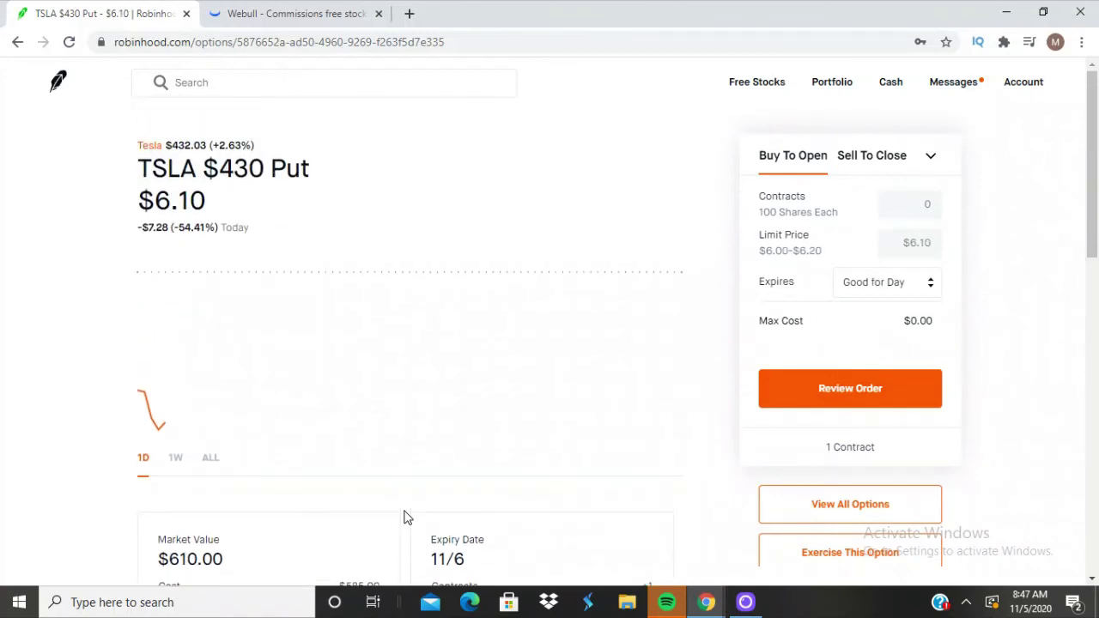
scroll(406, 519, down, 6)
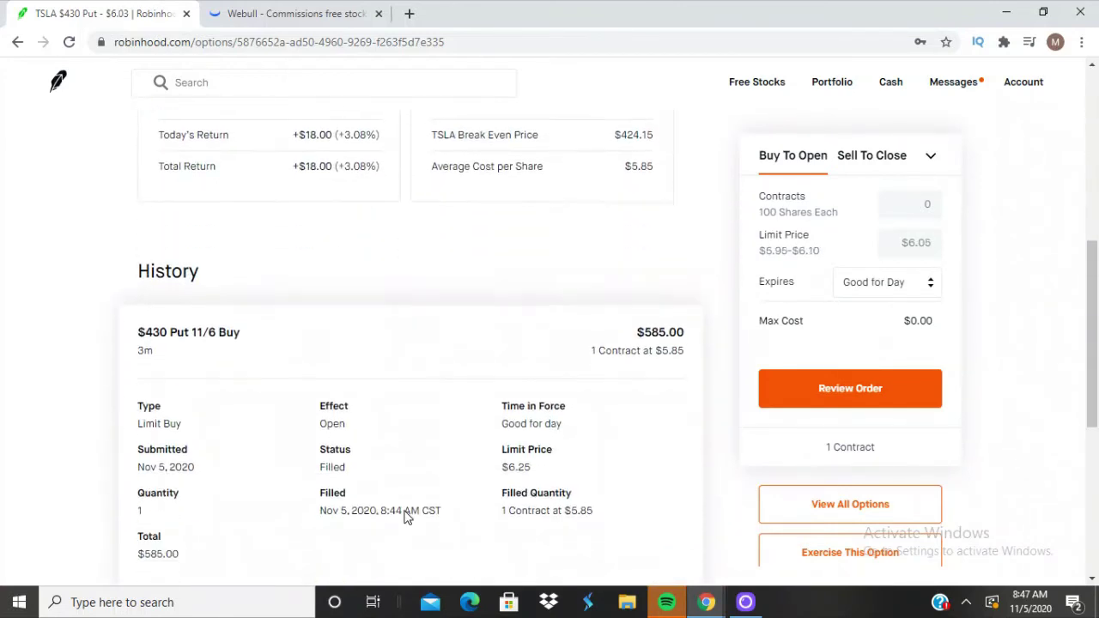
scroll(406, 519, down, 5)
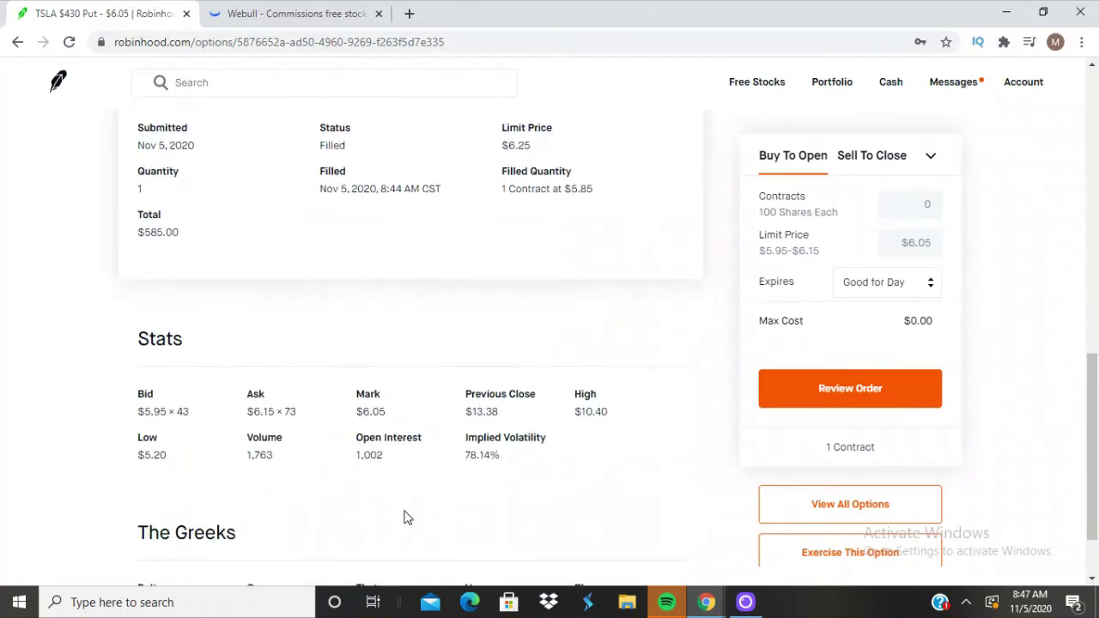
scroll(407, 519, up, 6)
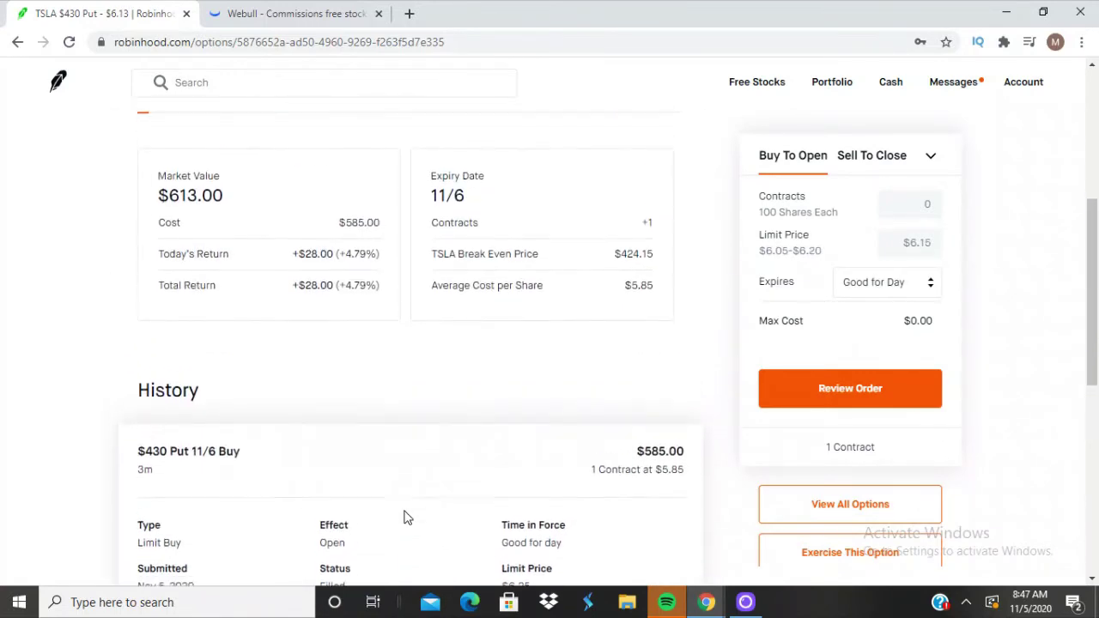
scroll(406, 518, up, 2)
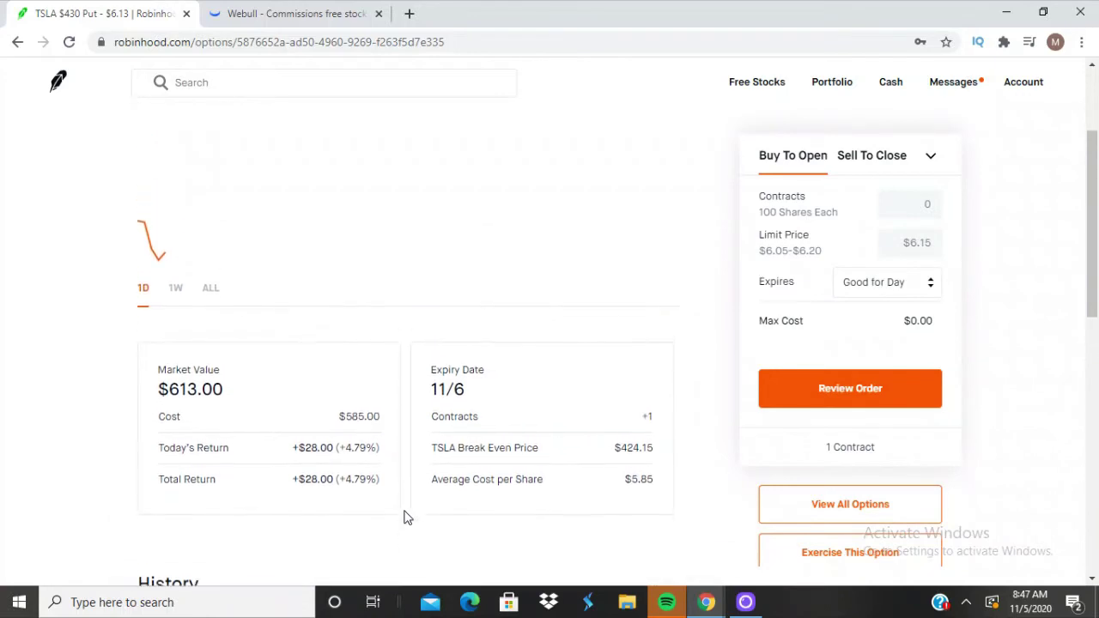
scroll(406, 517, down, 1)
scroll(406, 518, up, 1)
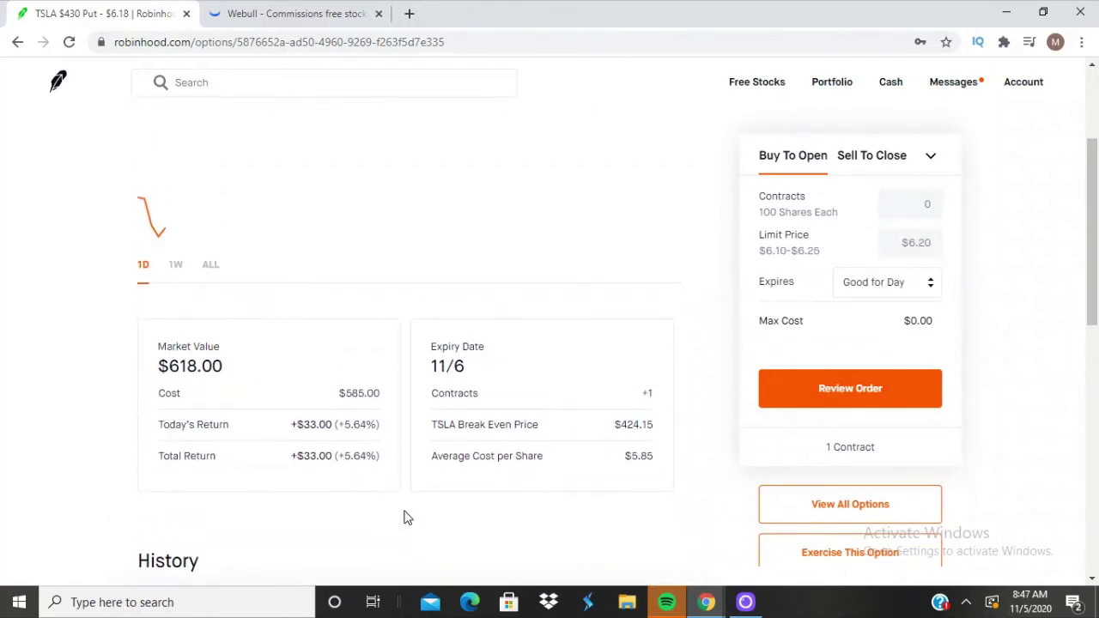
drag(291, 456, 334, 461)
click(355, 521)
scroll(361, 523, up, 1)
scroll(361, 523, down, 2)
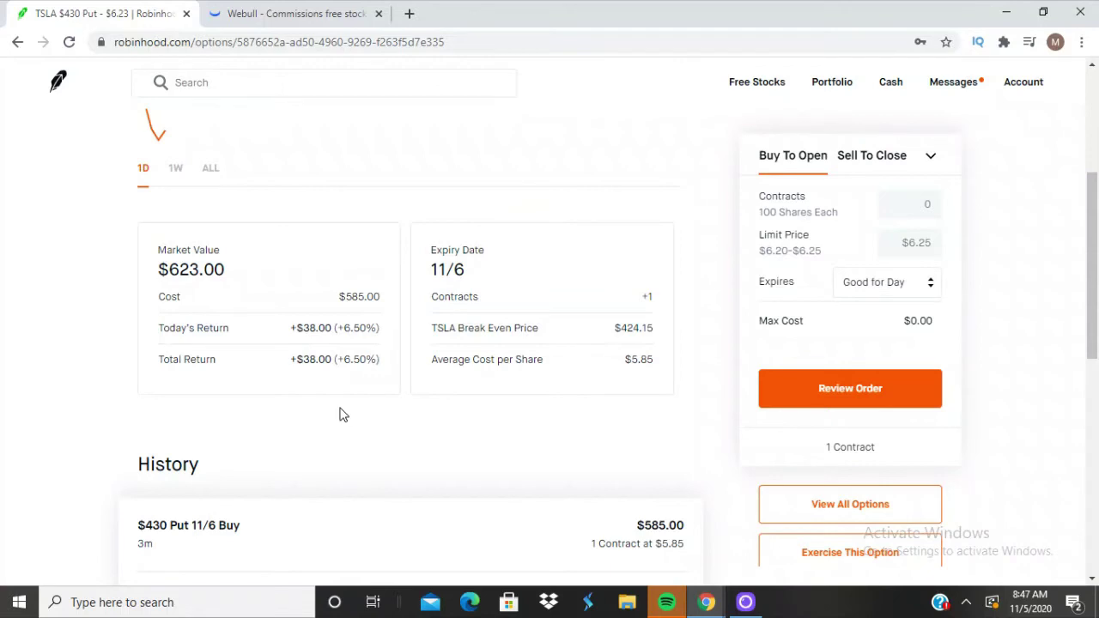
scroll(340, 414, down, 1)
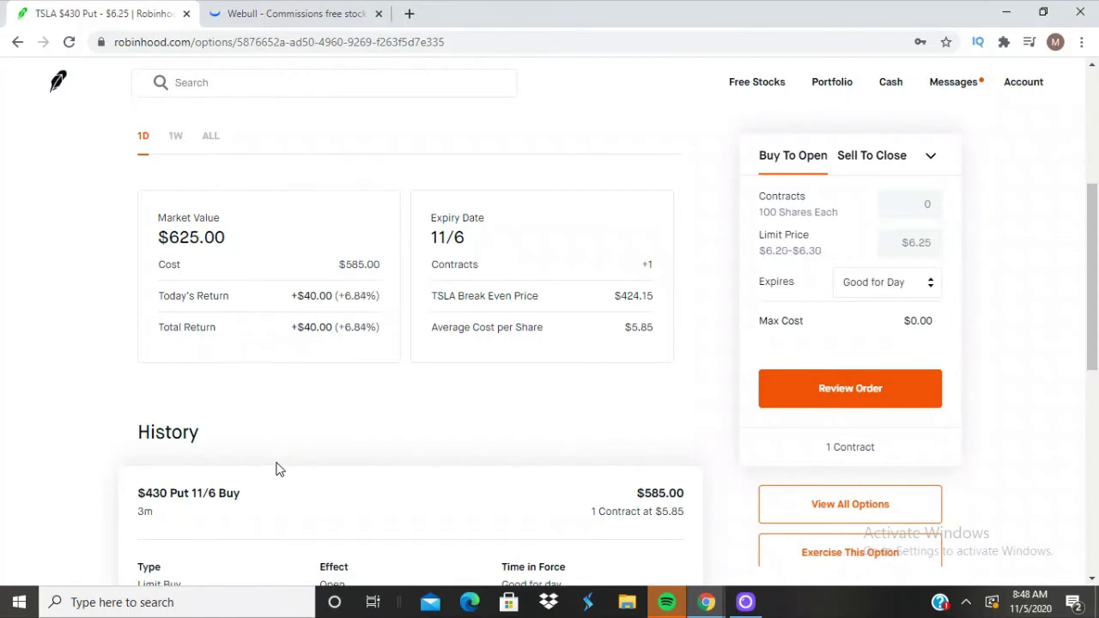
drag(289, 327, 385, 333)
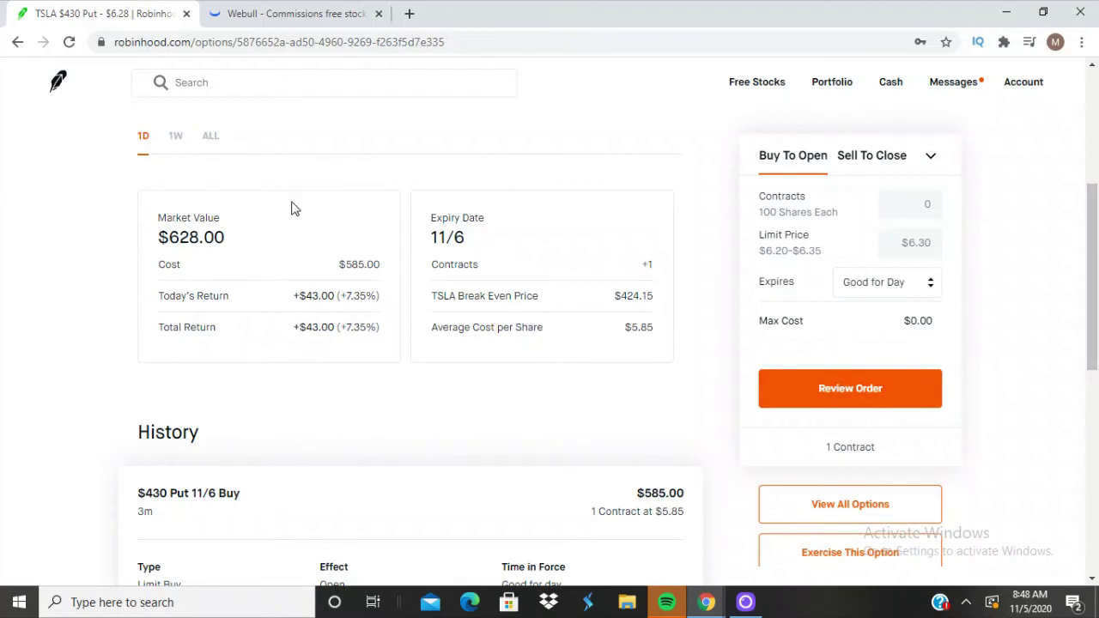
scroll(291, 209, up, 4)
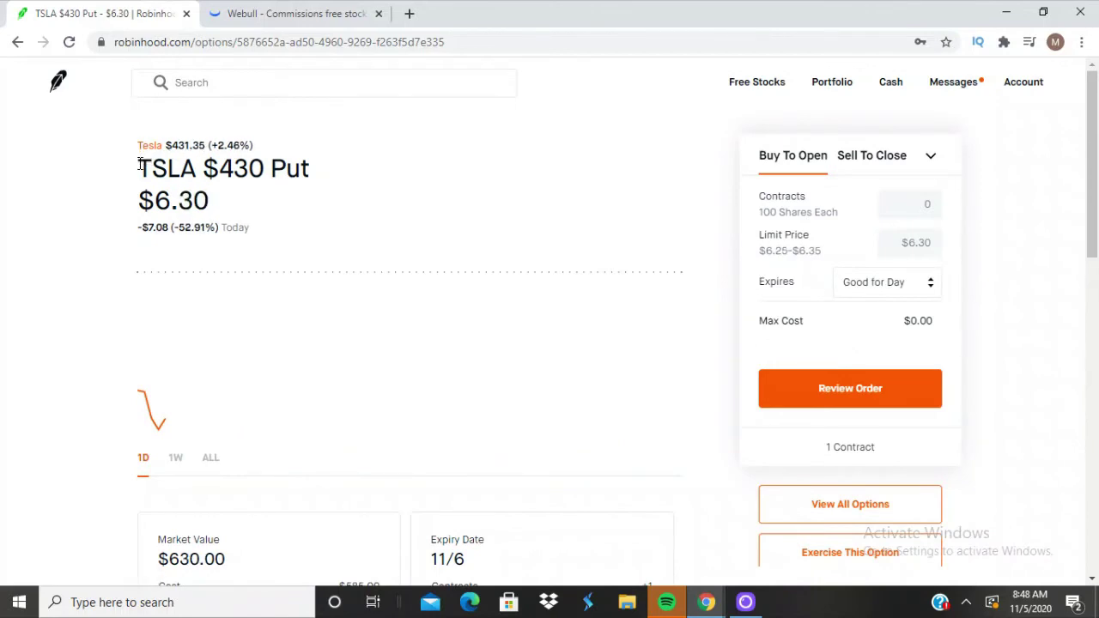
scroll(82, 230, down, 4)
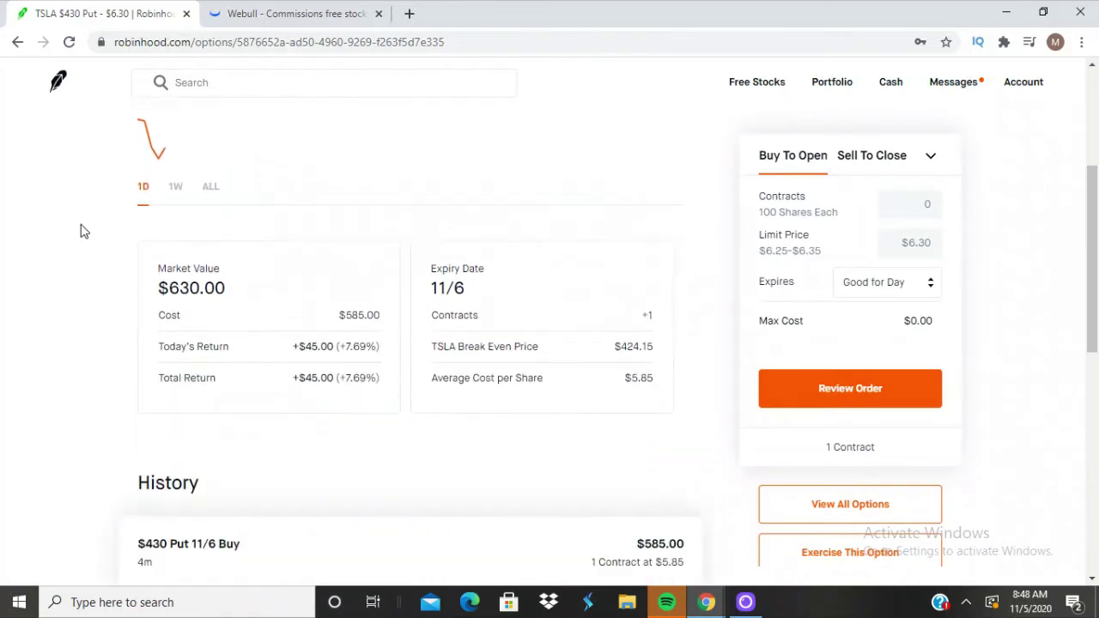
scroll(82, 230, down, 1)
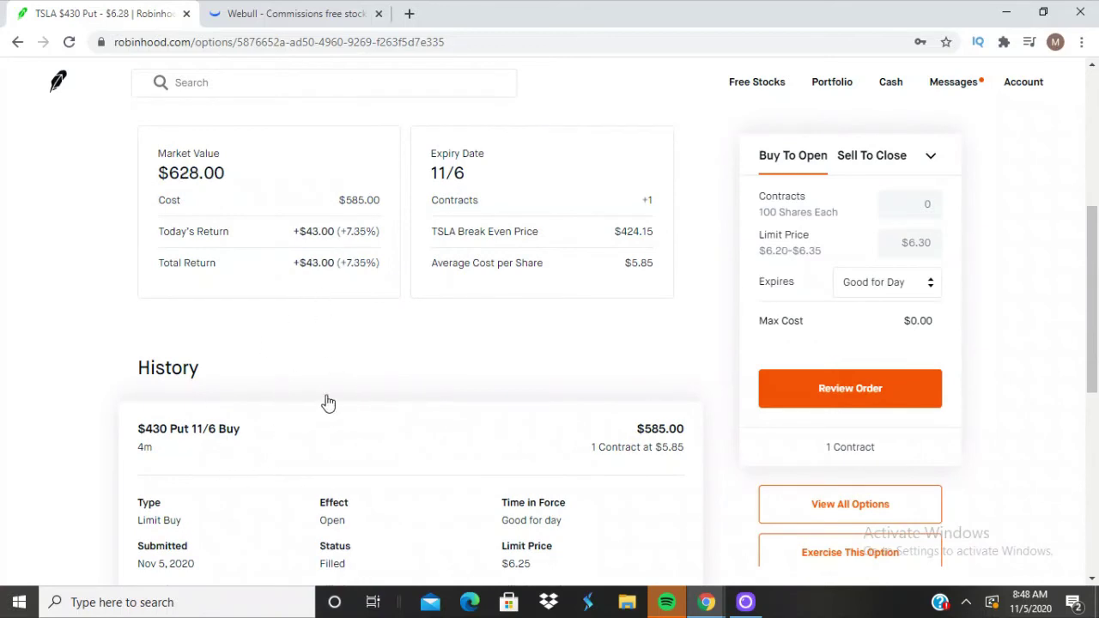
click(311, 19)
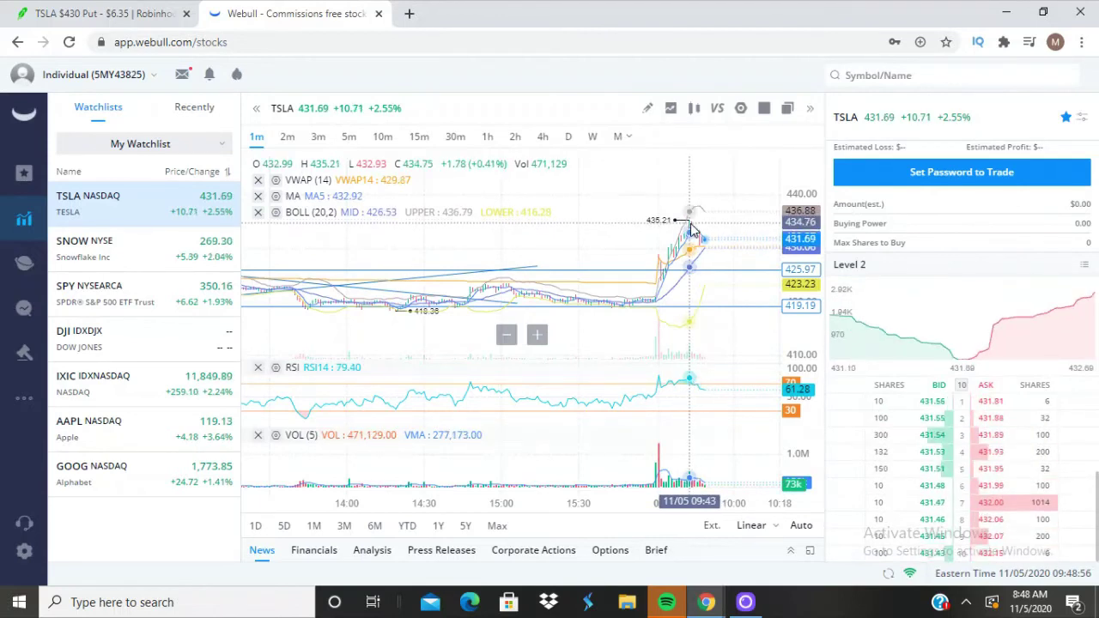
click(94, 9)
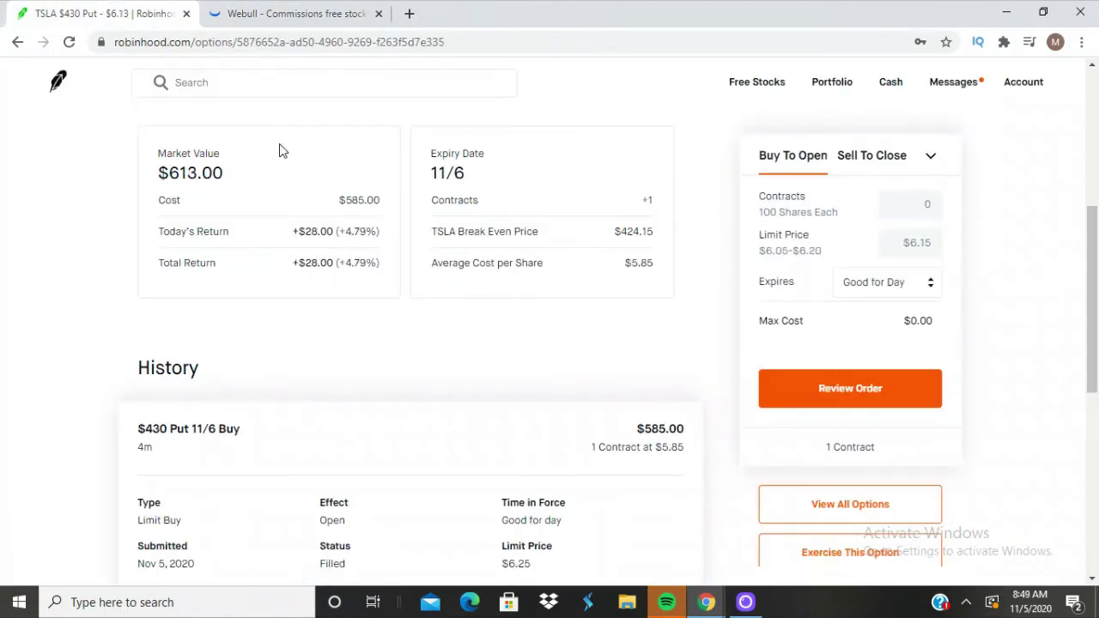
click(236, 15)
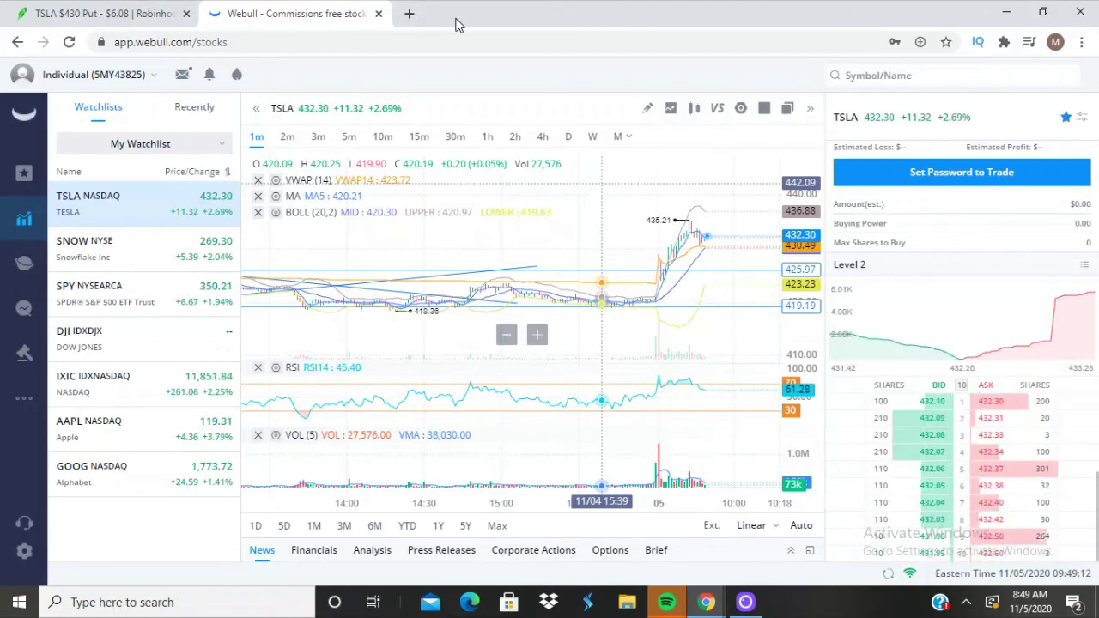
click(93, 14)
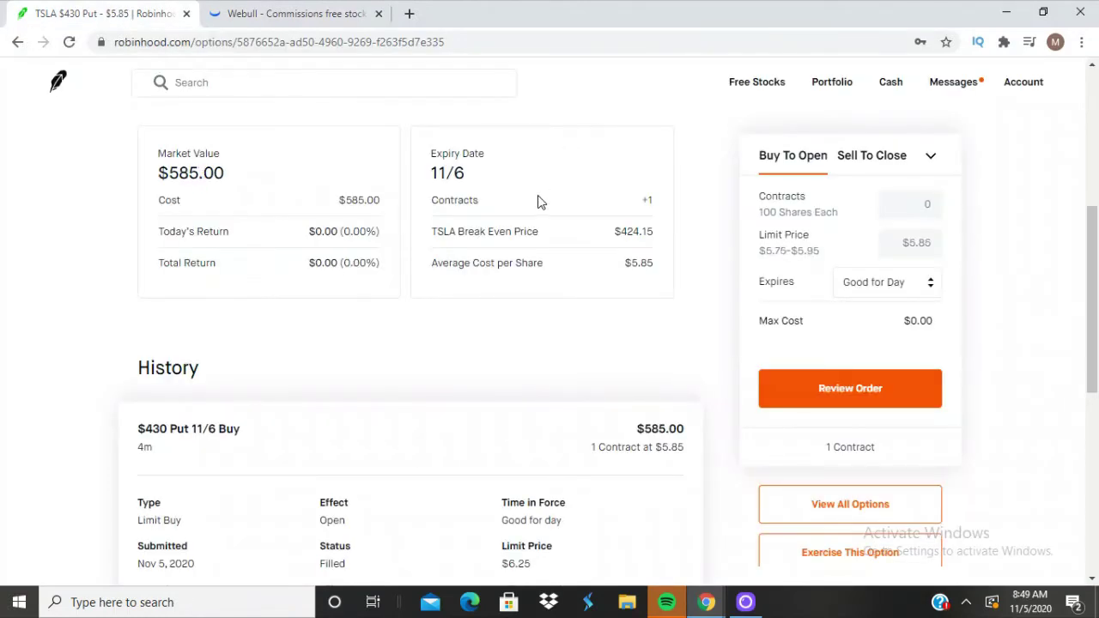
triple_click(431, 177)
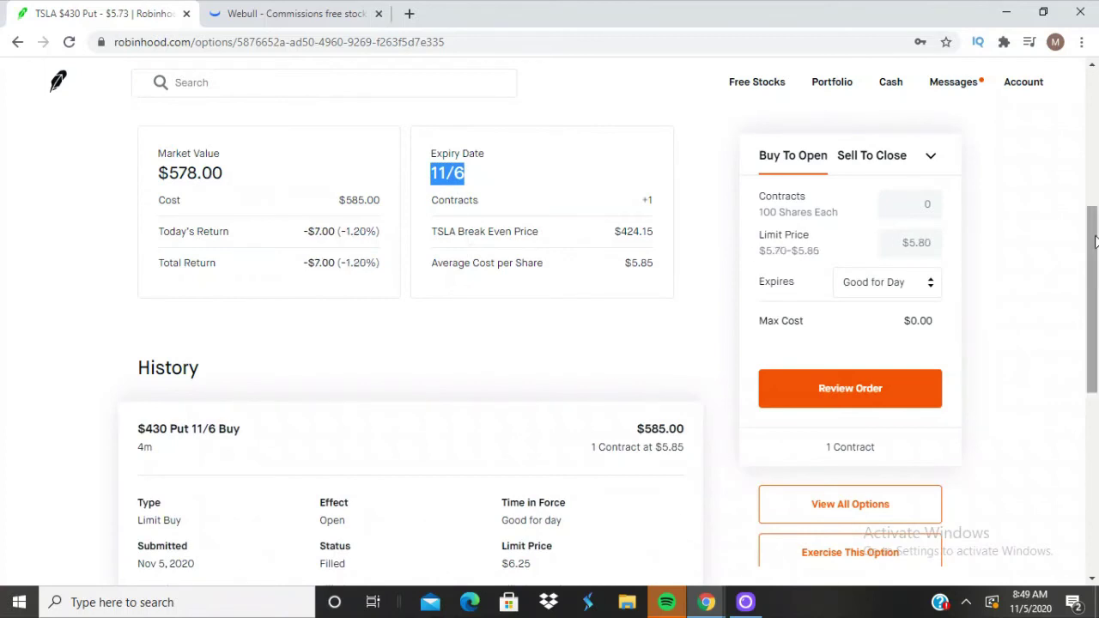
scroll(1092, 300, down, 1)
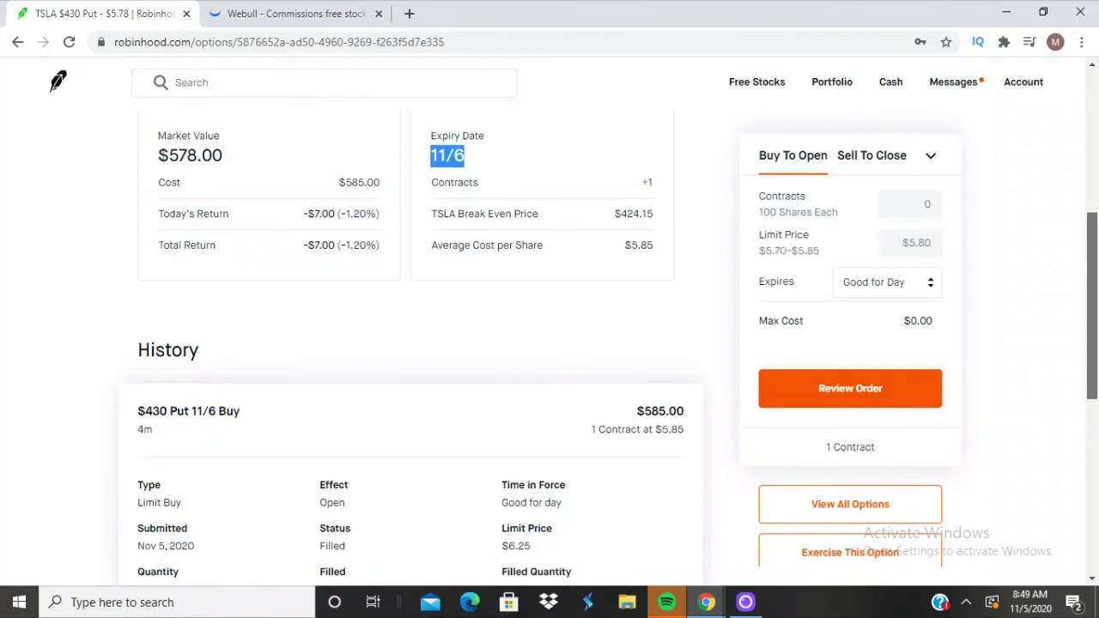
scroll(1092, 300, down, 1)
scroll(1092, 300, down, 1)
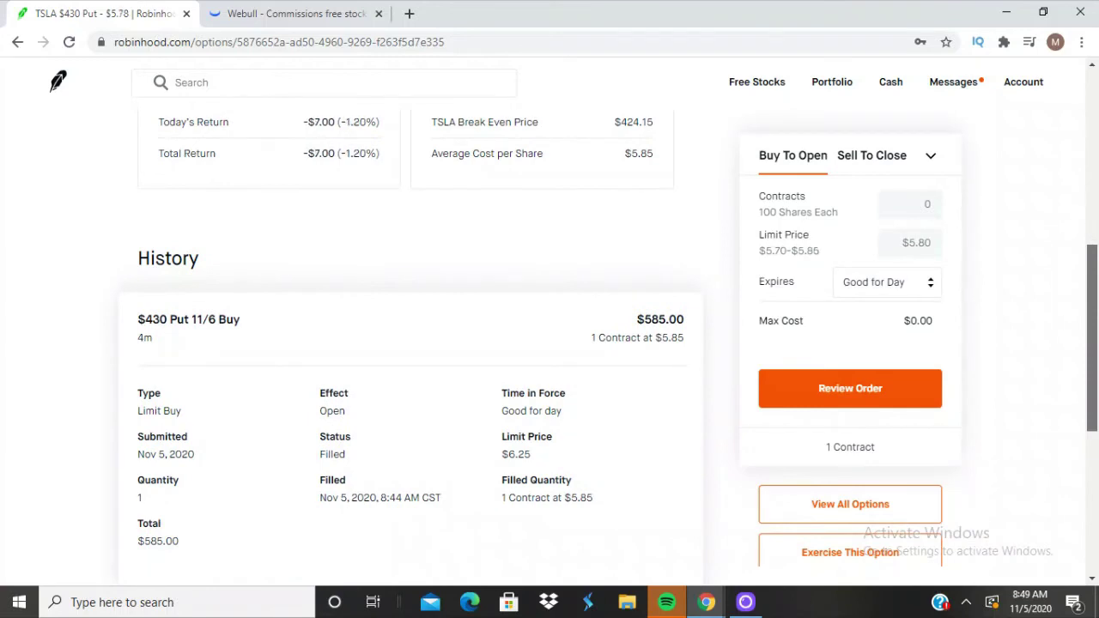
scroll(1096, 169, up, 4)
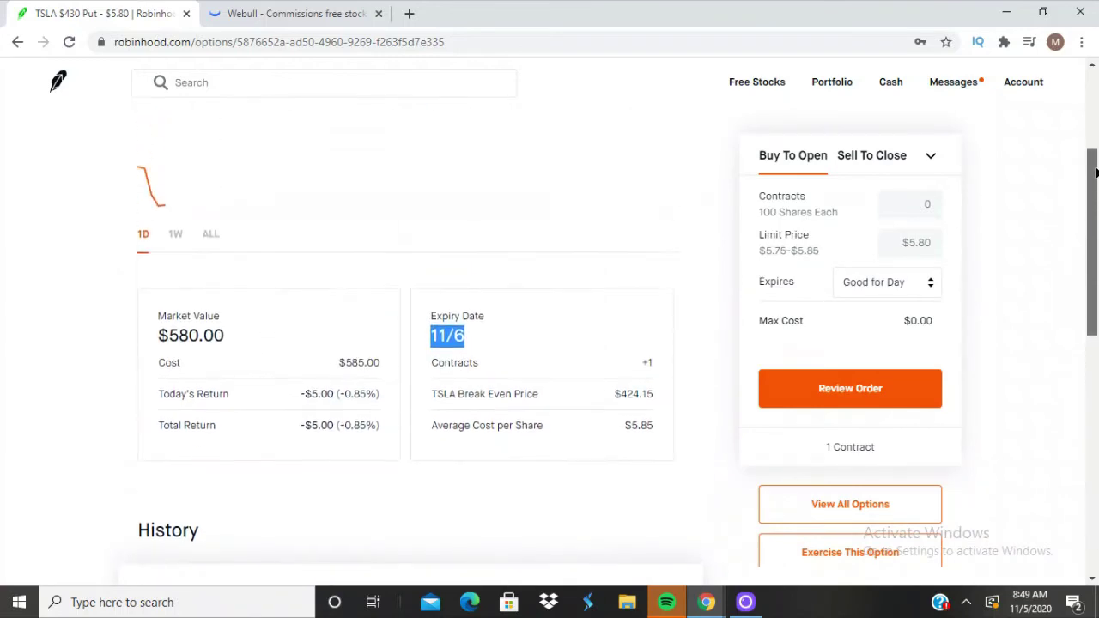
drag(1096, 169, 1092, 101)
scroll(1093, 100, down, 1)
Step: Review the portfolio at $11,290.54, up $456.66 today, with the TSLA $430 put at $5.45
click(841, 86)
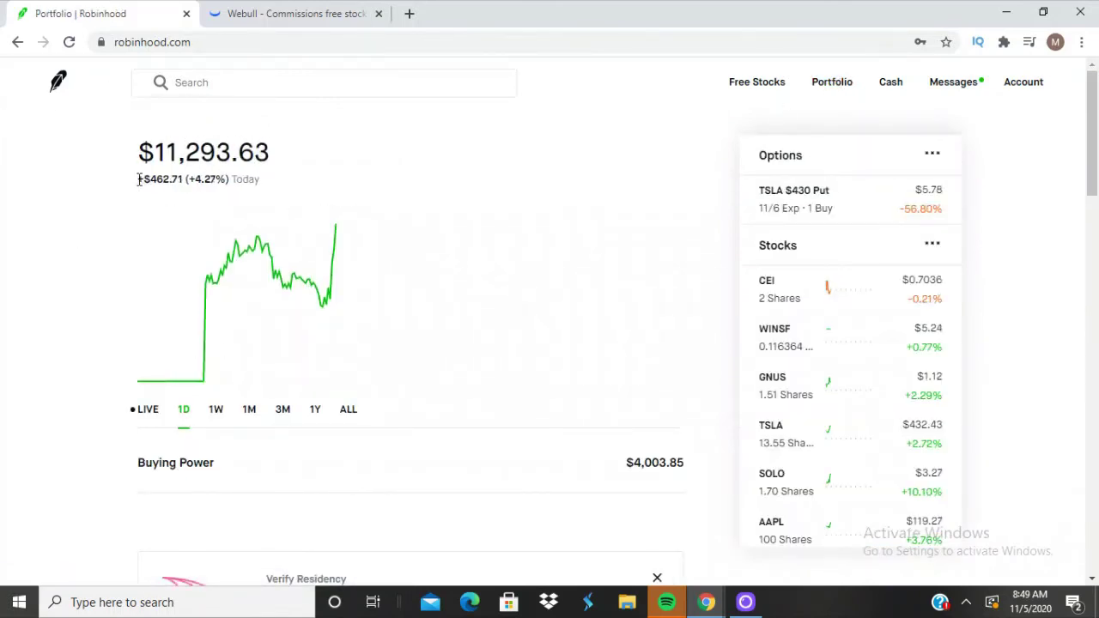
drag(137, 179, 183, 179)
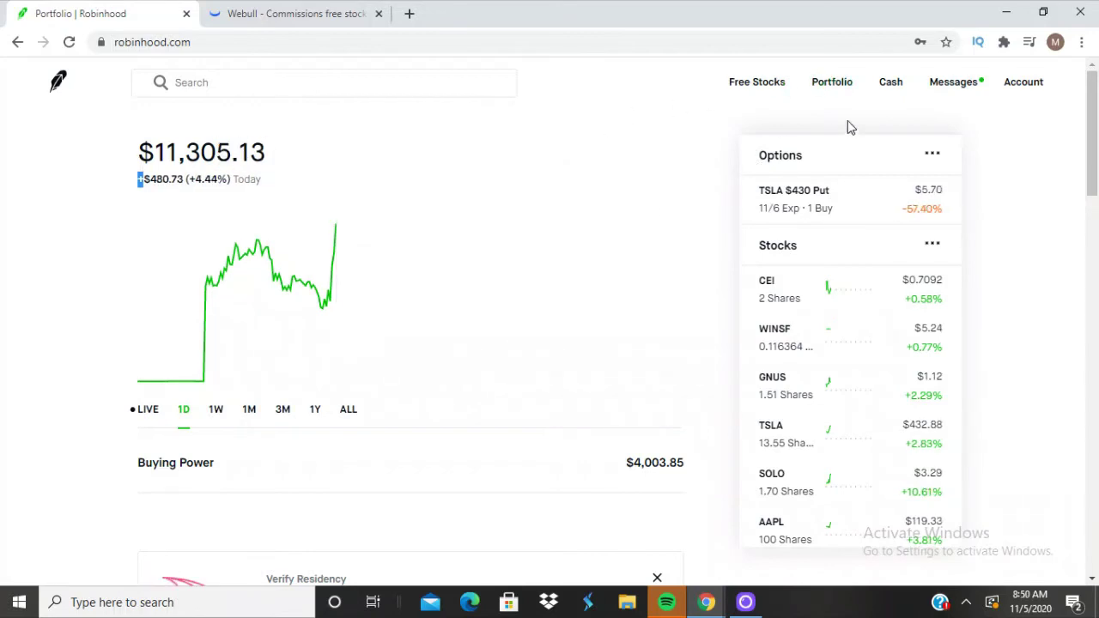
scroll(1092, 137, down, 3)
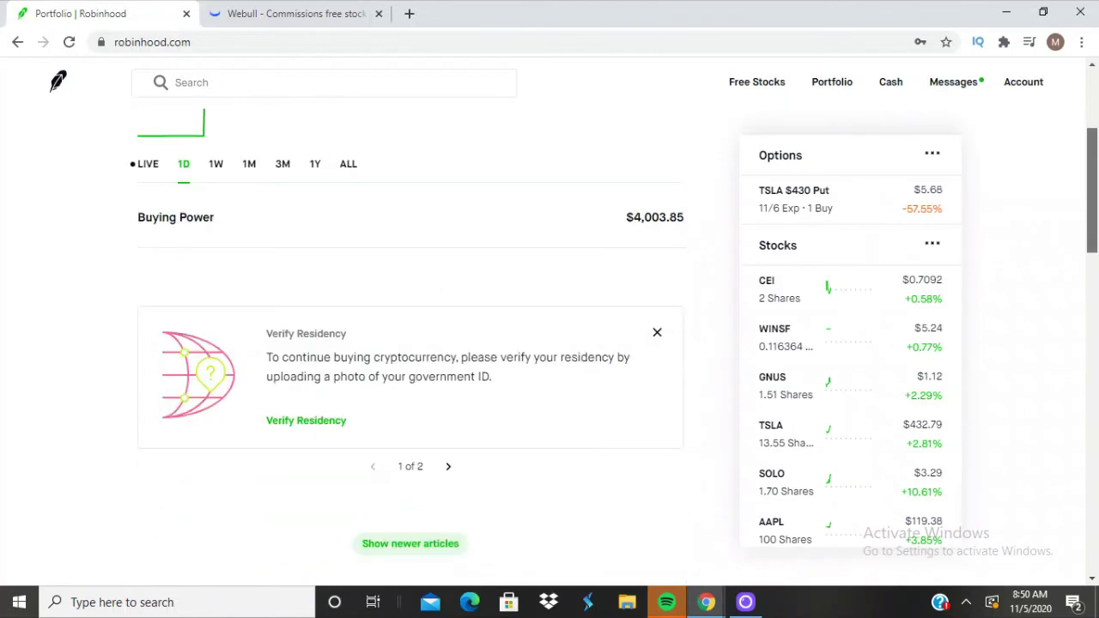
scroll(550, 343, down, 6)
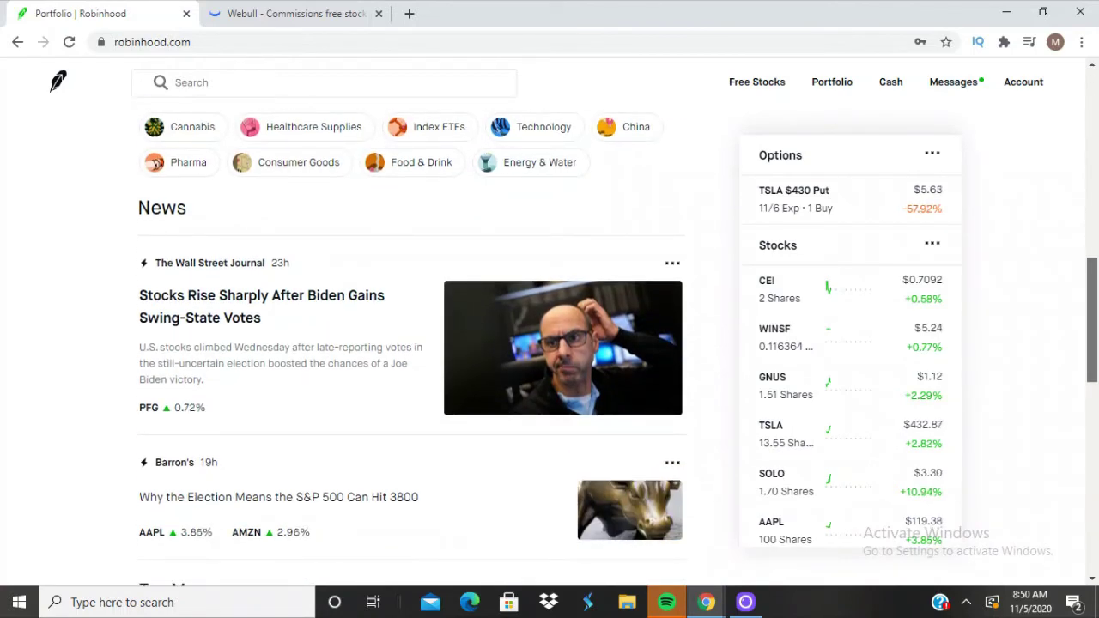
scroll(549, 343, up, 7)
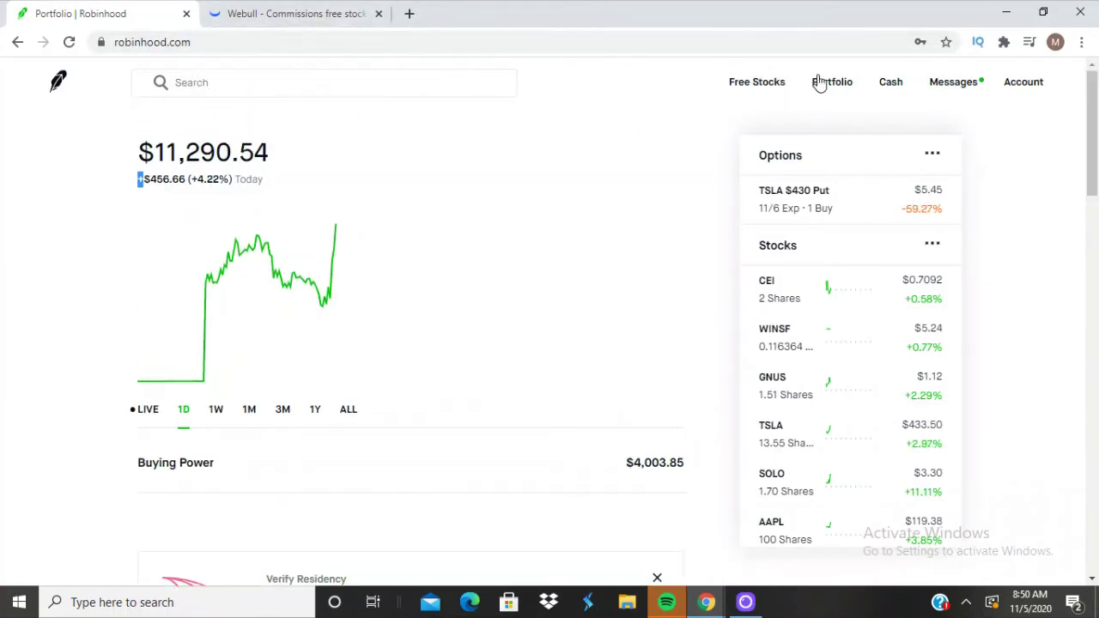
Step: Check the TSLA $430 put's return and history: $550.00 value, down $35.00 from $585.00 cost
click(823, 198)
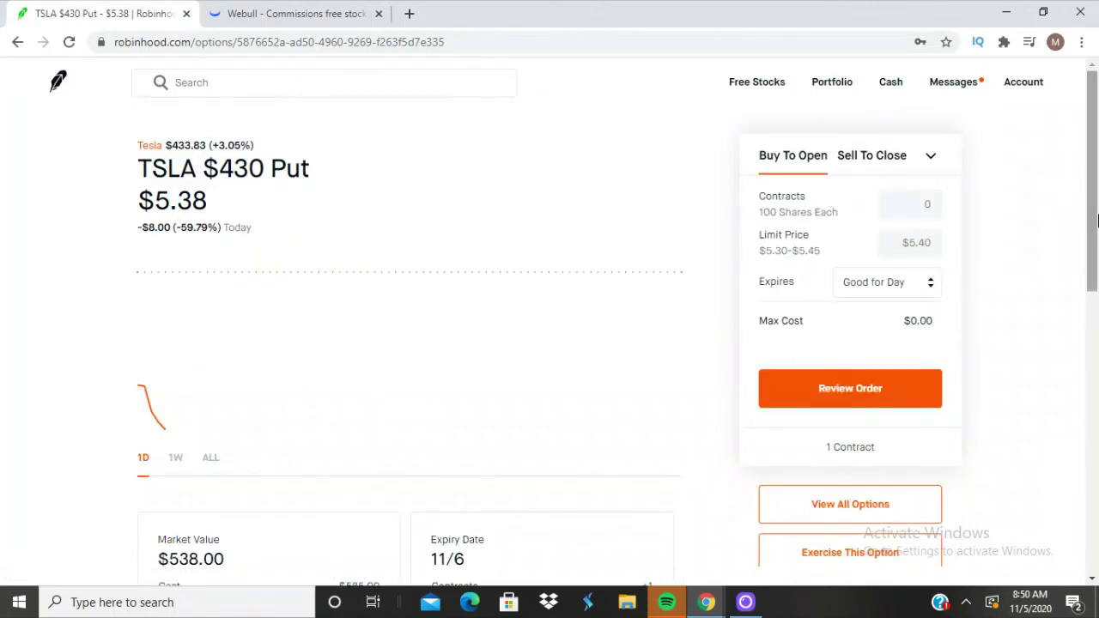
scroll(1092, 214, down, 2)
scroll(1092, 258, down, 1)
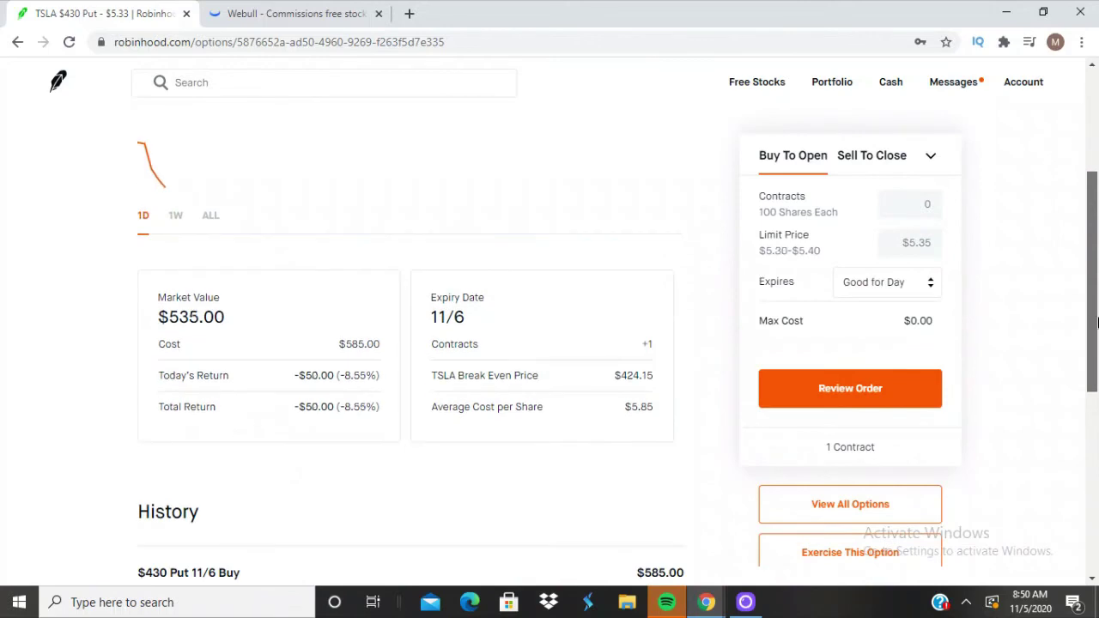
drag(1097, 311, 1097, 303)
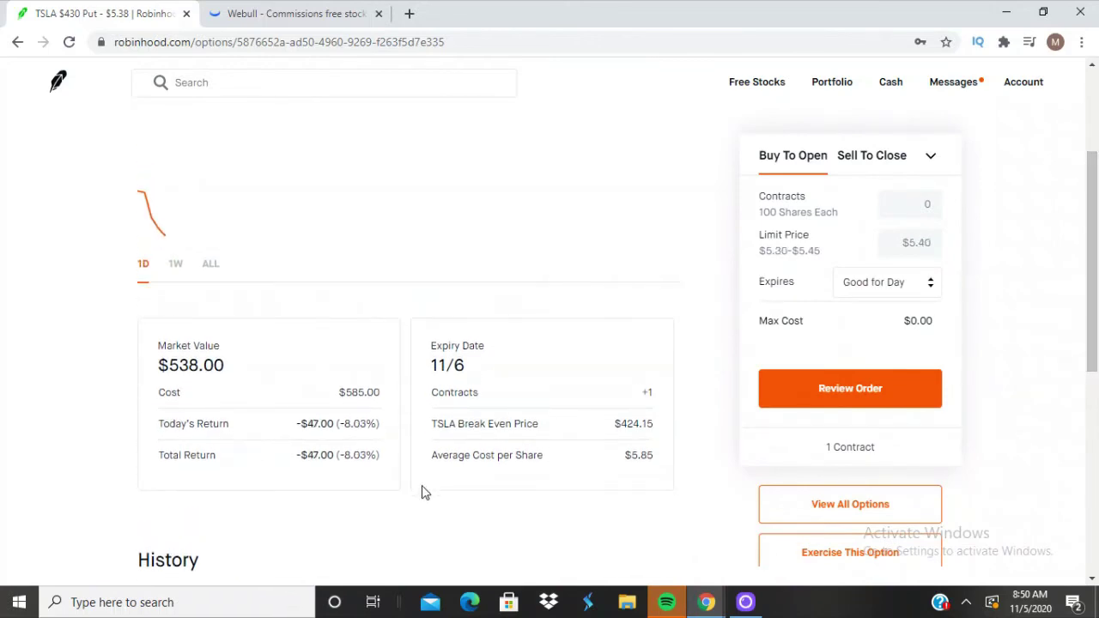
drag(296, 454, 363, 455)
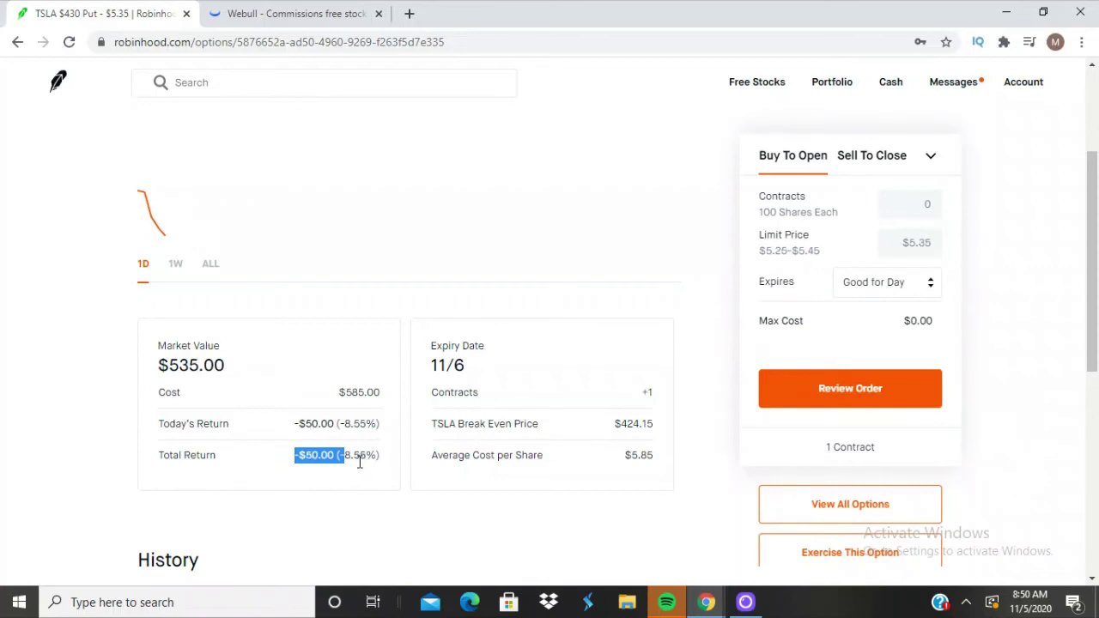
click(613, 524)
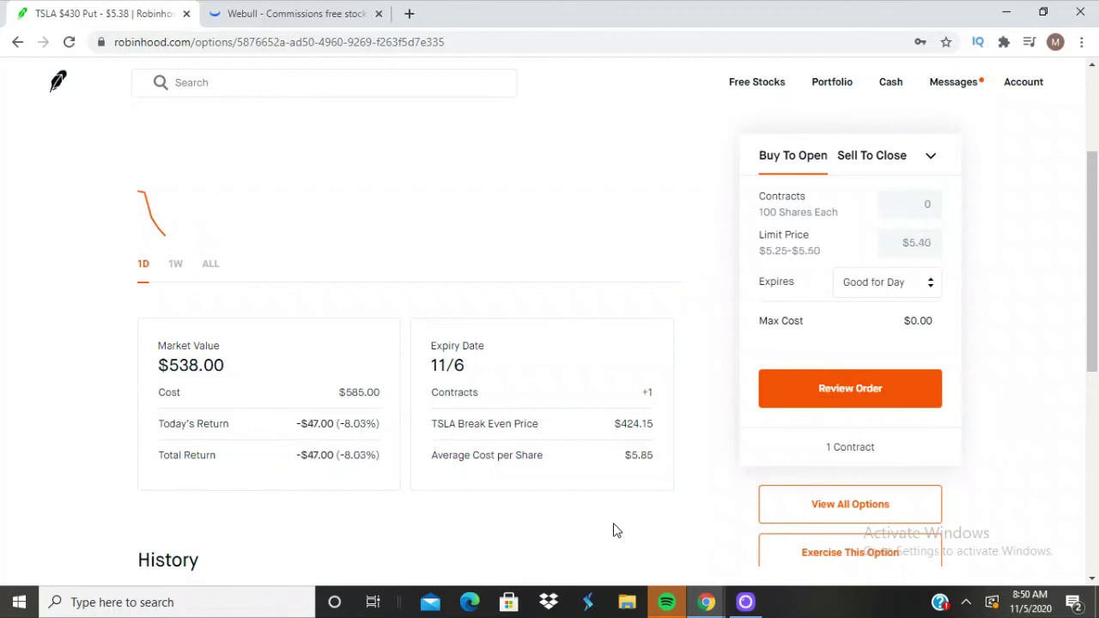
drag(1095, 347, 1095, 267)
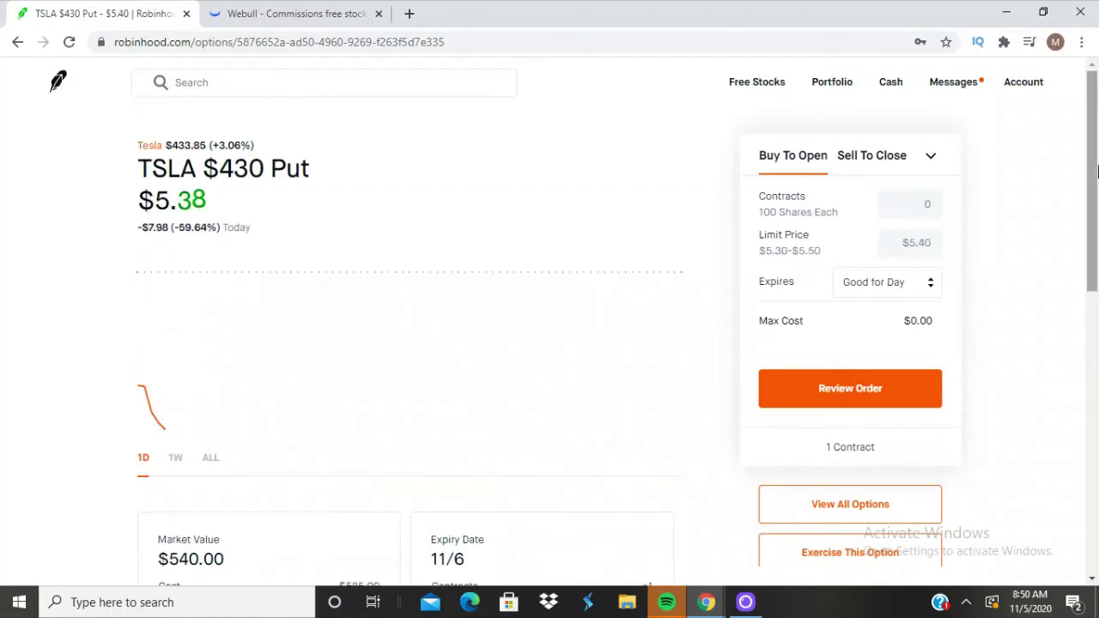
drag(1097, 225, 1085, 392)
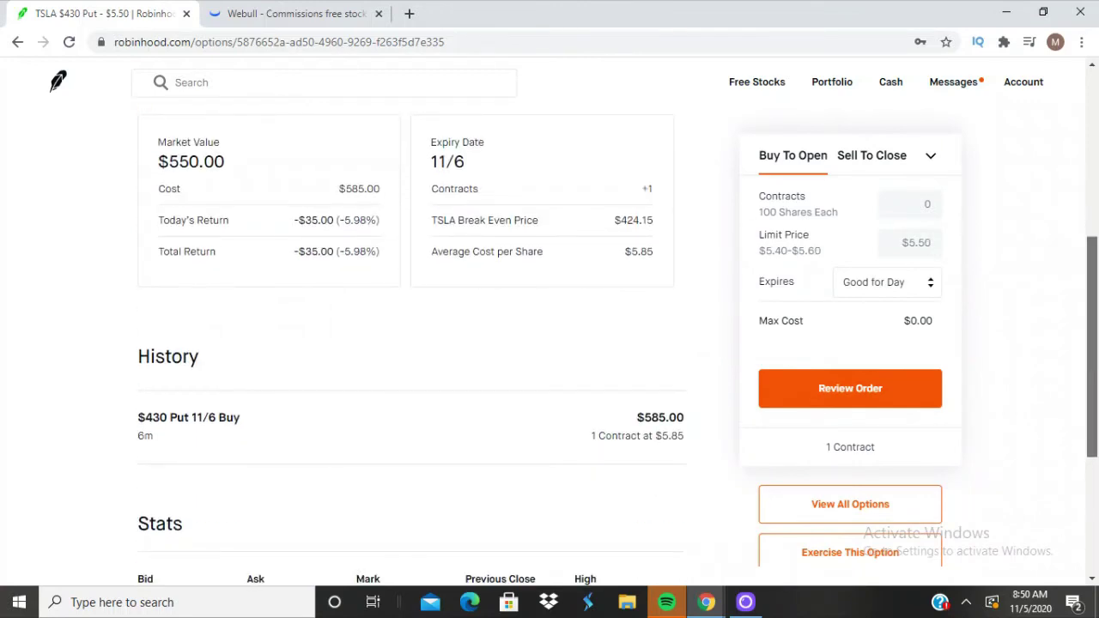
Step: Highlight the put's Total Return loss at $375.00, then bring up Webull's TSLA 1-minute chart
drag(1098, 384, 1098, 367)
click(746, 602)
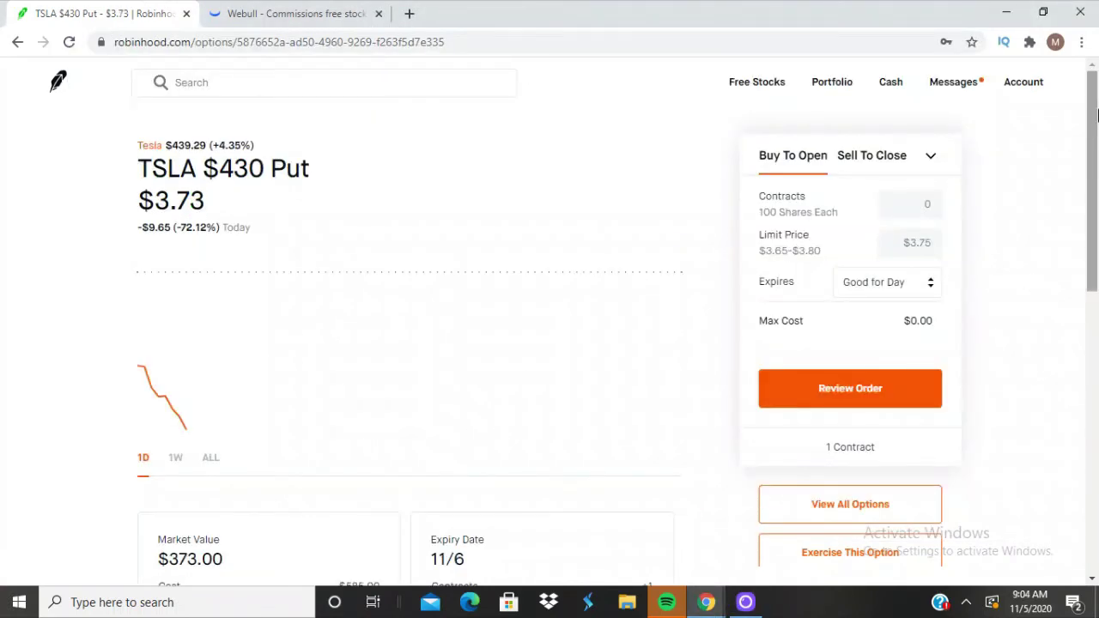
drag(1090, 154, 1090, 223)
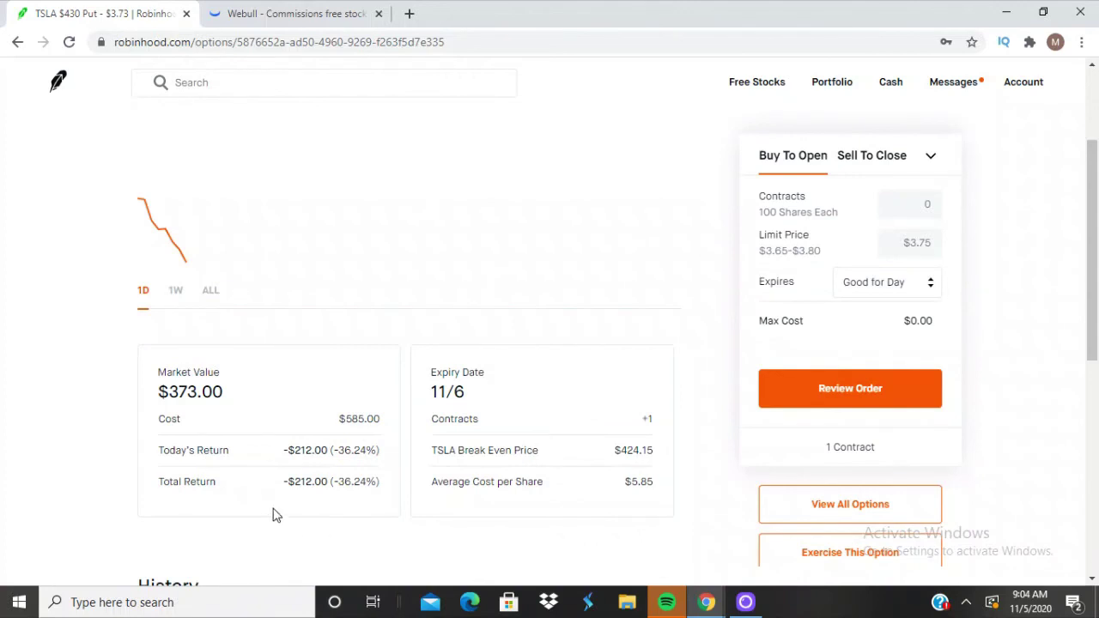
drag(283, 481, 370, 497)
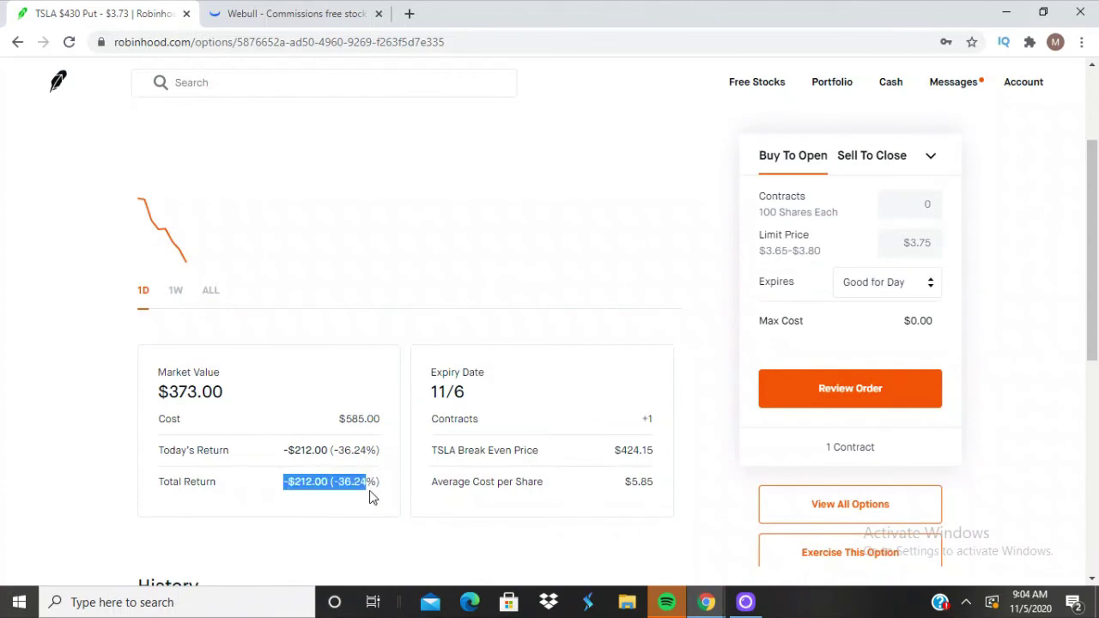
click(568, 304)
drag(1091, 326, 1091, 258)
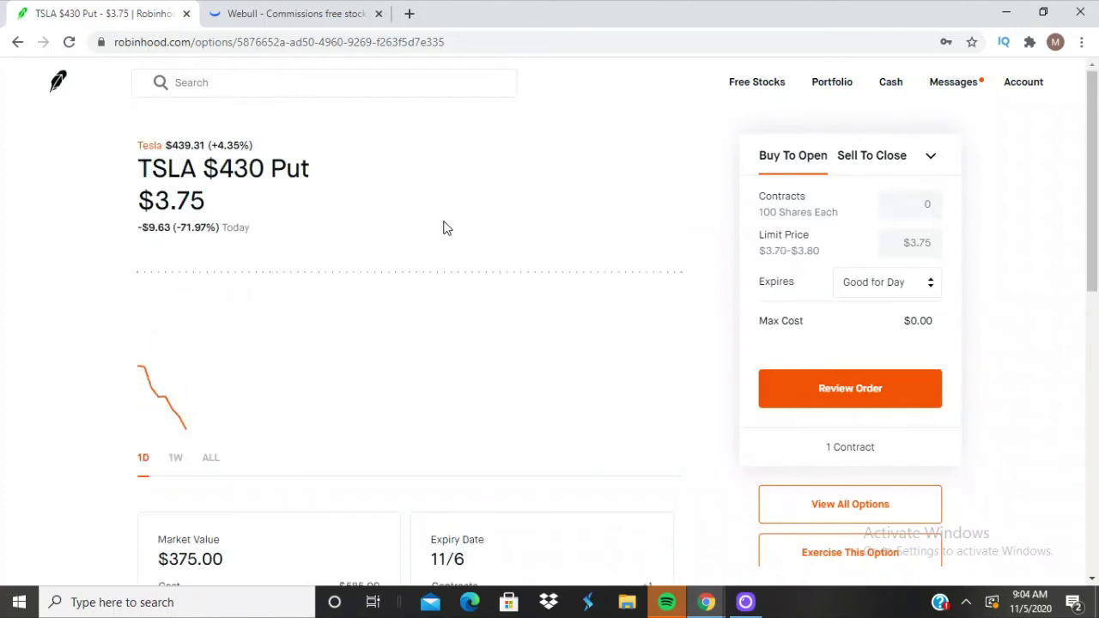
click(277, 12)
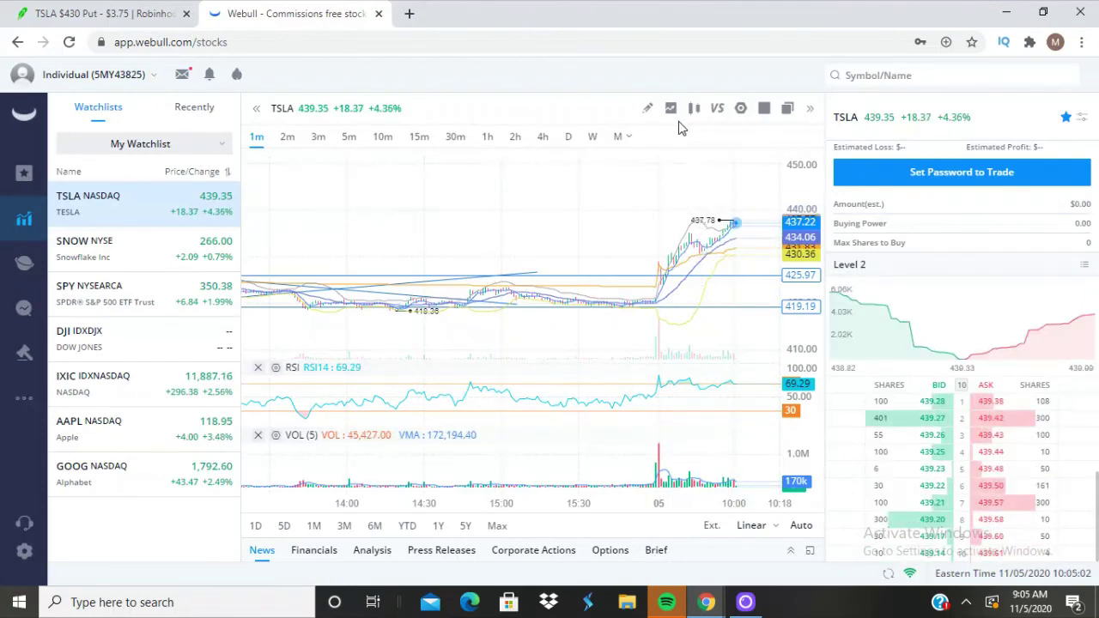
Step: Compare Webull's TSLA chart with the put, ending on Robinhood's put page at $3.93
click(126, 9)
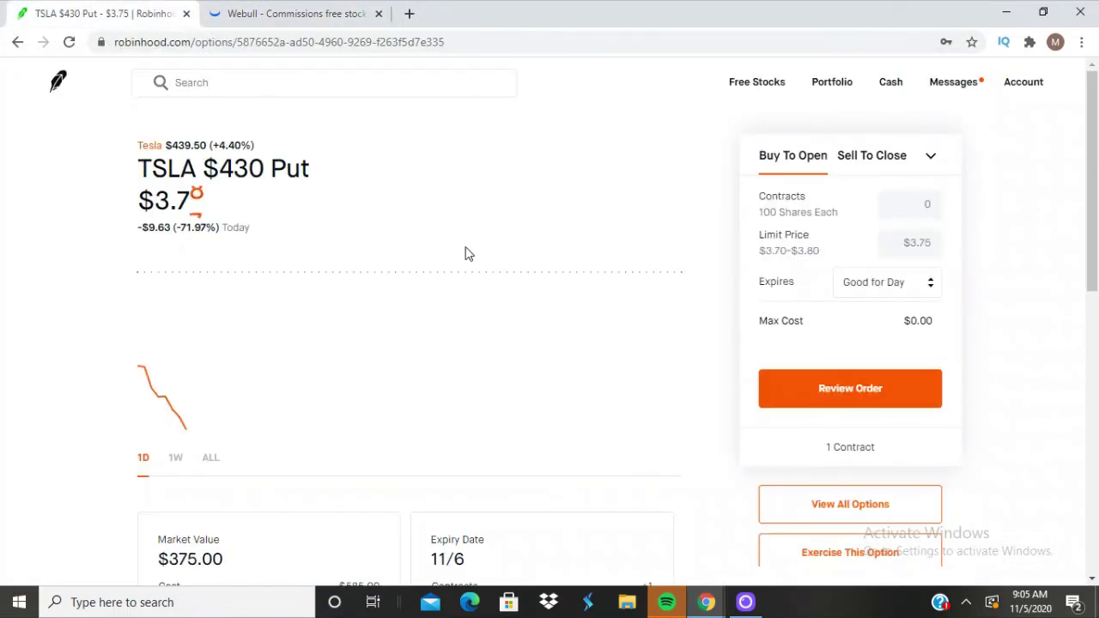
click(307, 15)
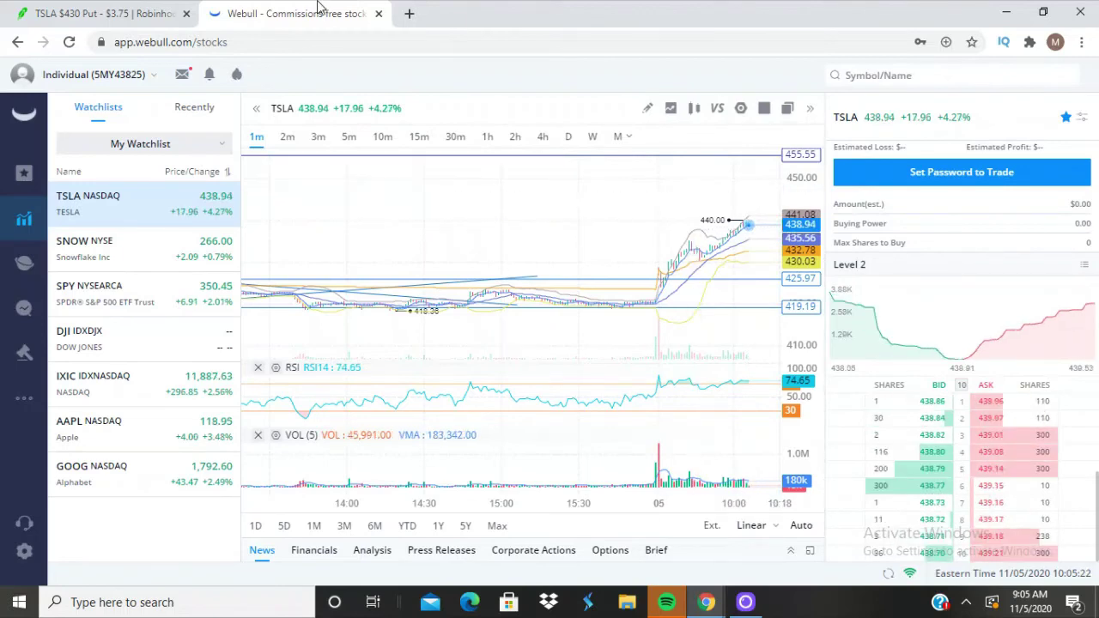
click(104, 13)
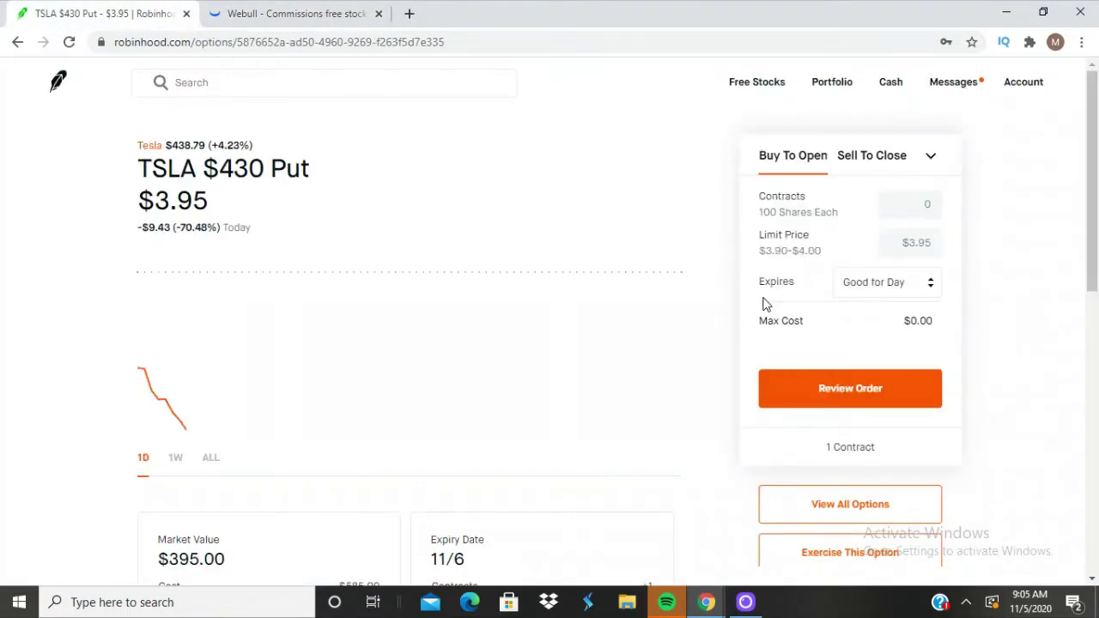
drag(1096, 180, 1097, 202)
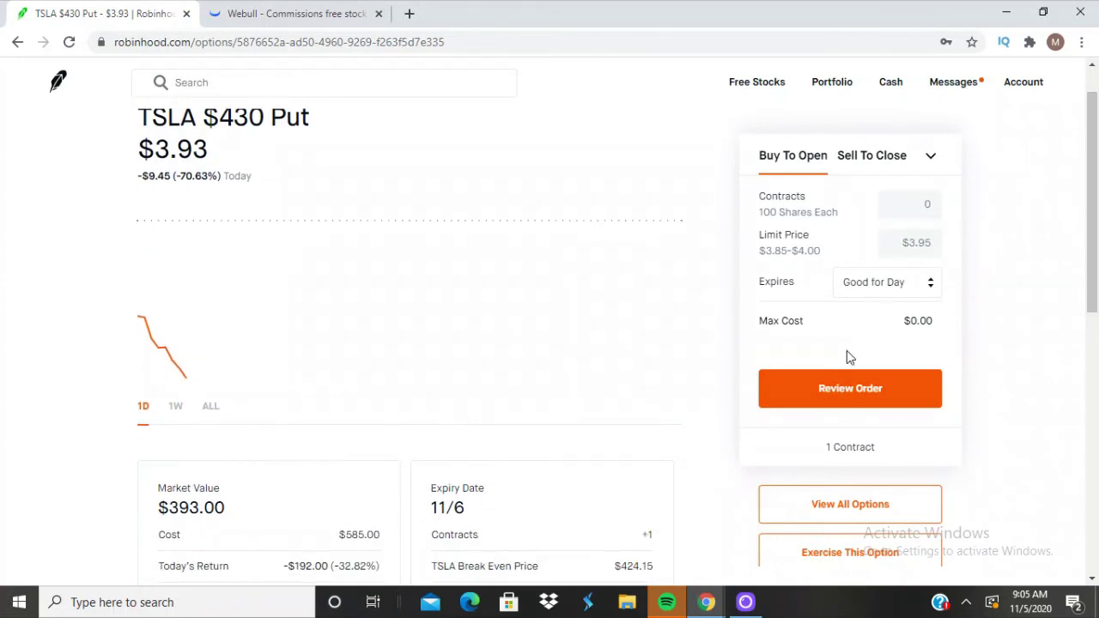
Step: Show the full TSLA chain's November 27 puts and inspect the $437.5 put's stats
click(898, 513)
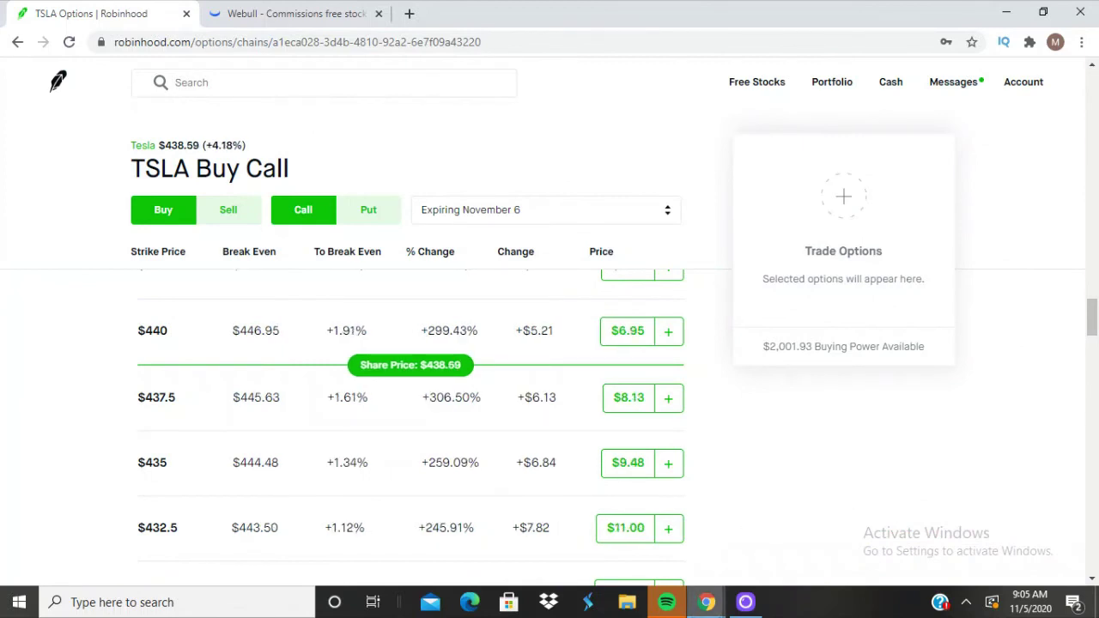
click(549, 218)
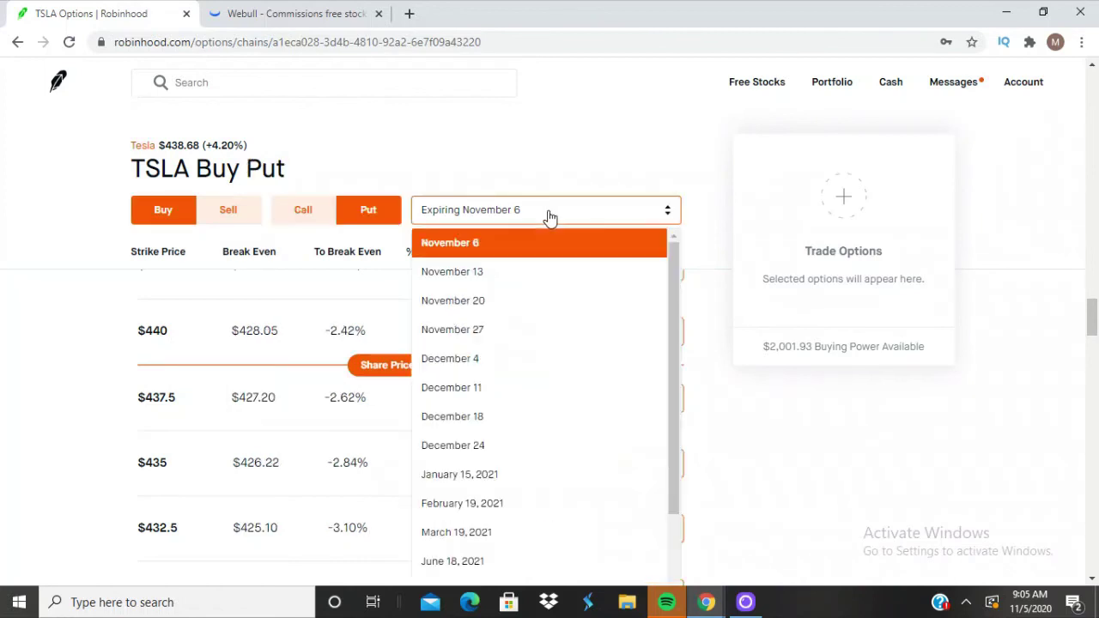
click(533, 335)
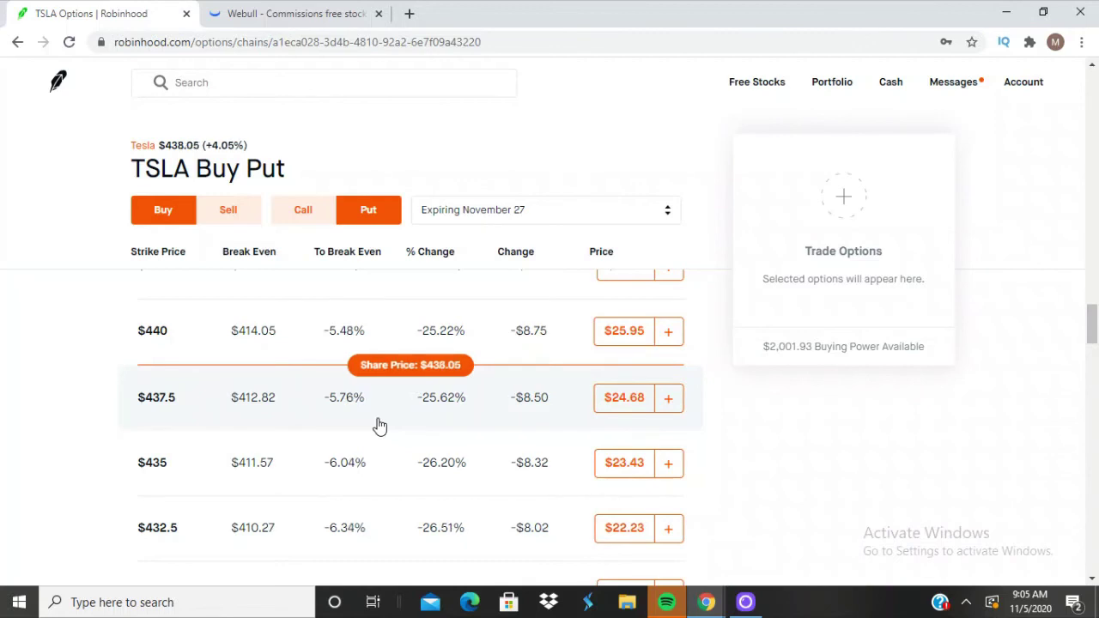
click(371, 422)
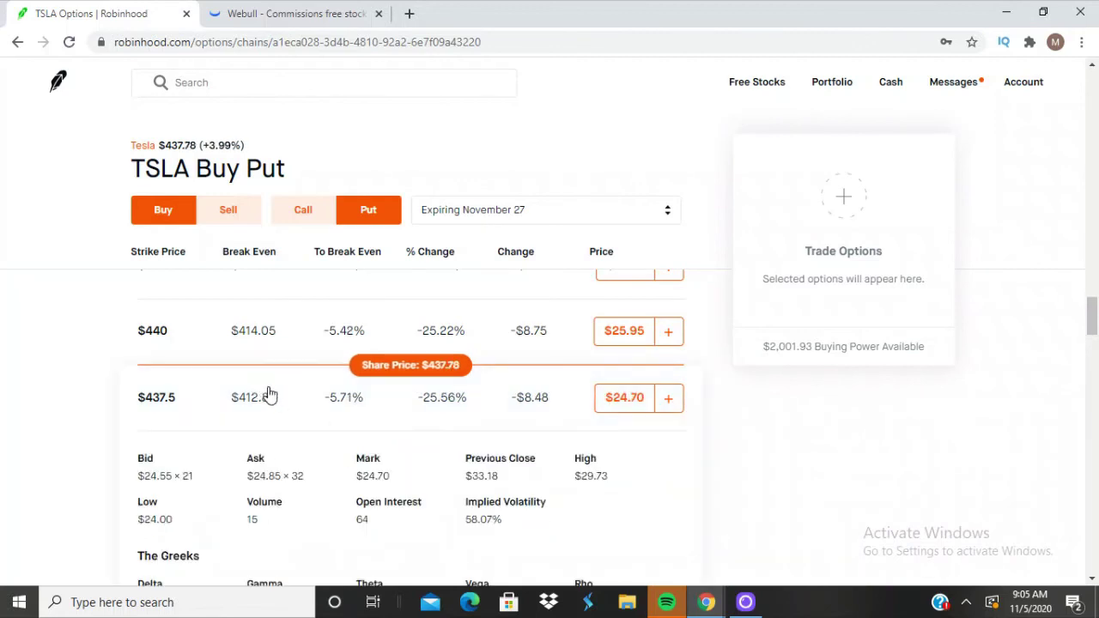
scroll(347, 458, down, 2)
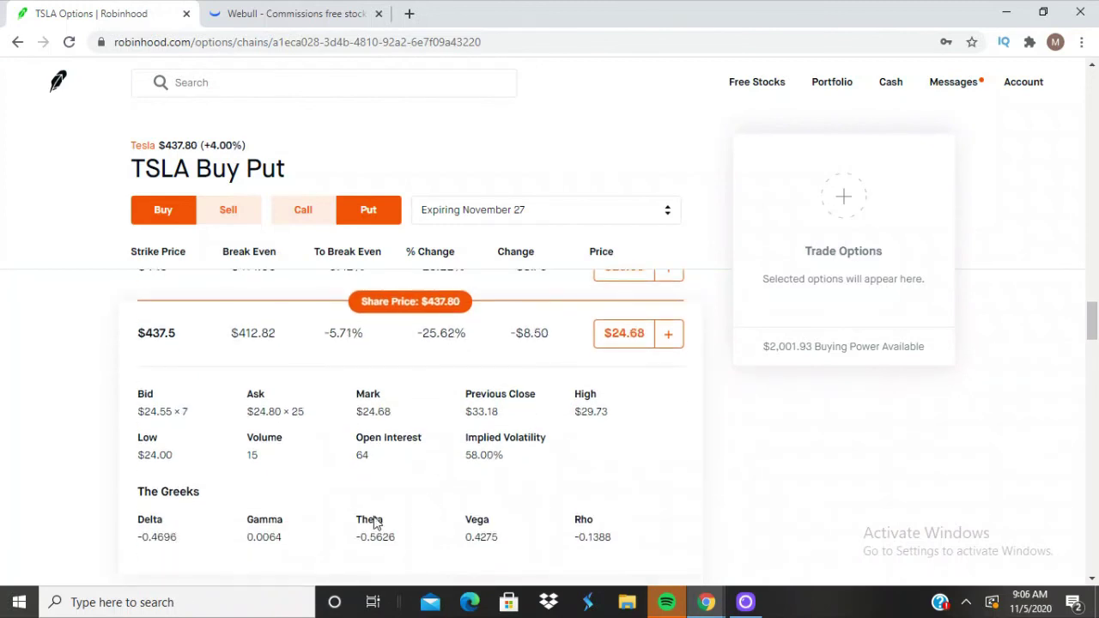
click(516, 461)
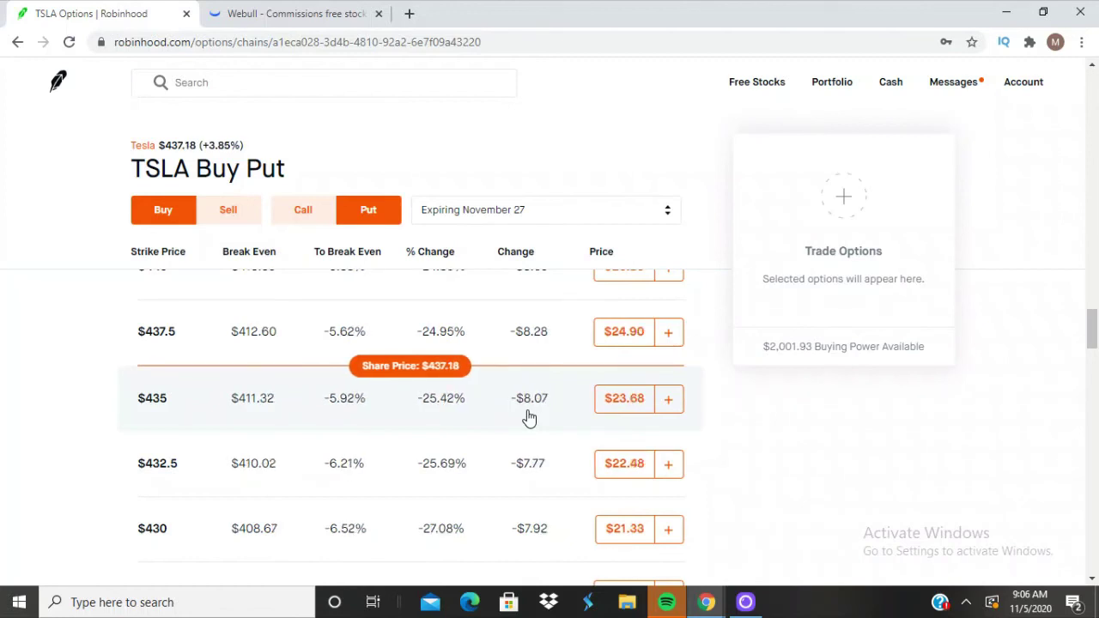
Step: Stage 1 contract of the $435 November 27 put at $23.70 limit, $2,370.00 max cost
click(671, 409)
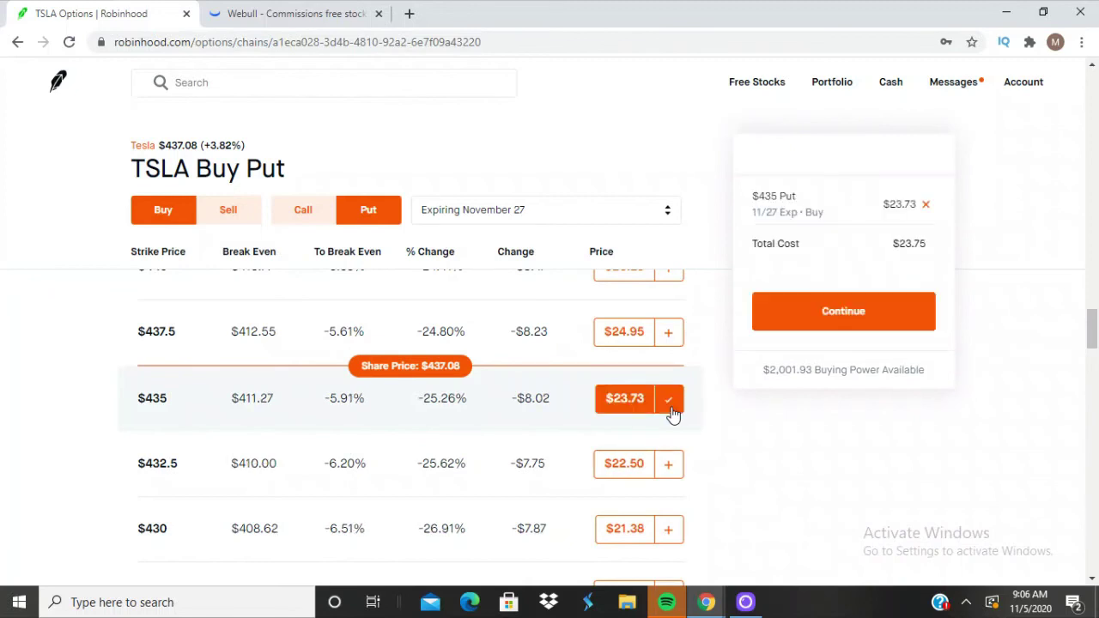
click(856, 324)
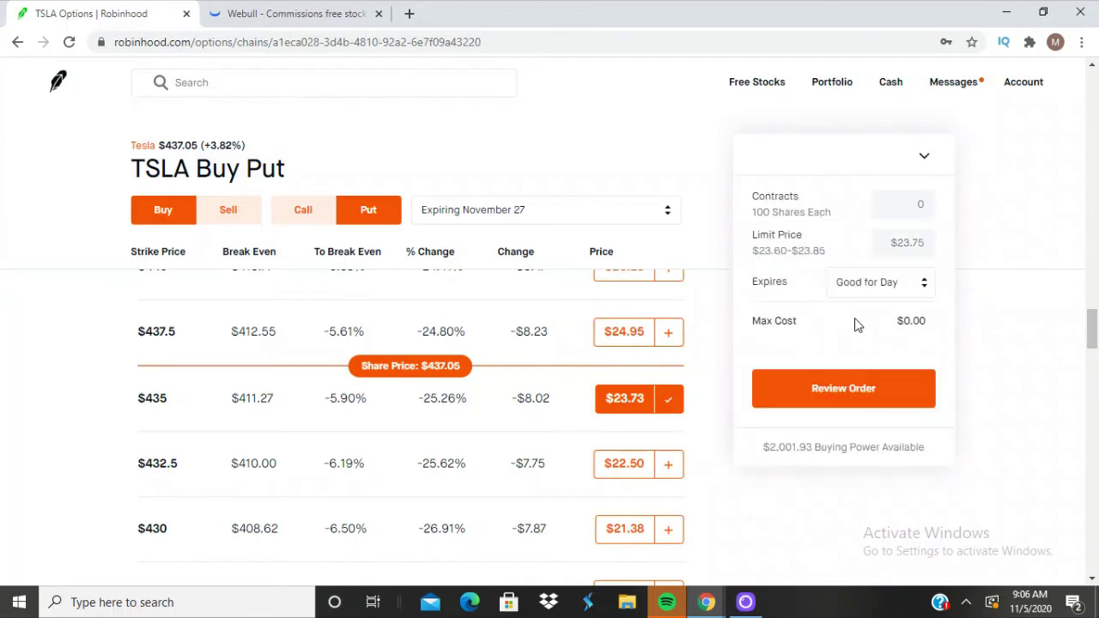
click(920, 202)
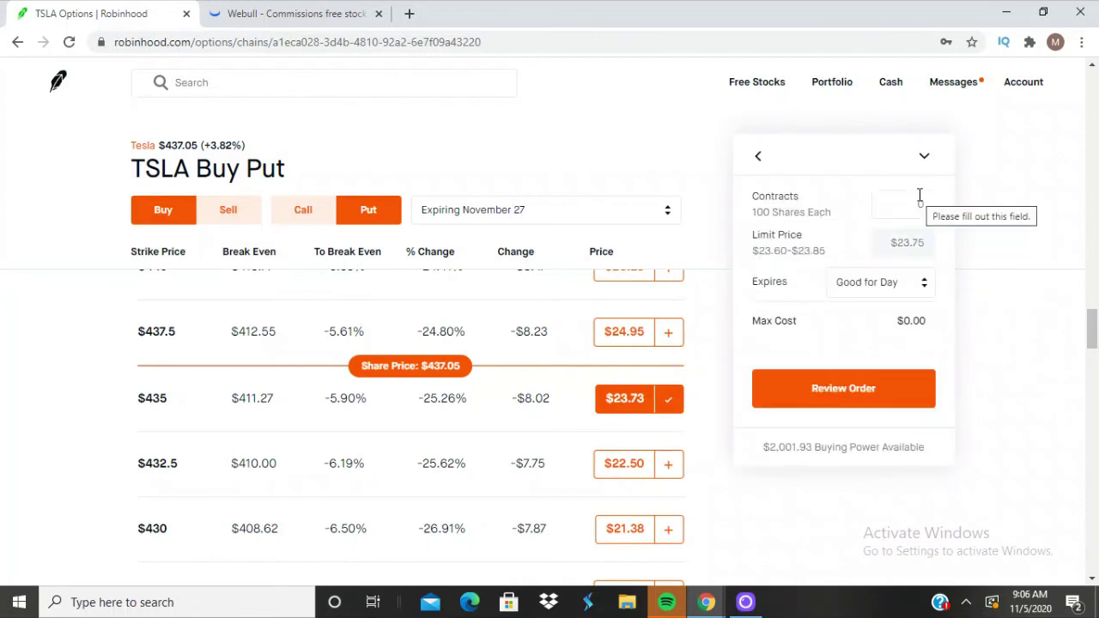
click(921, 202)
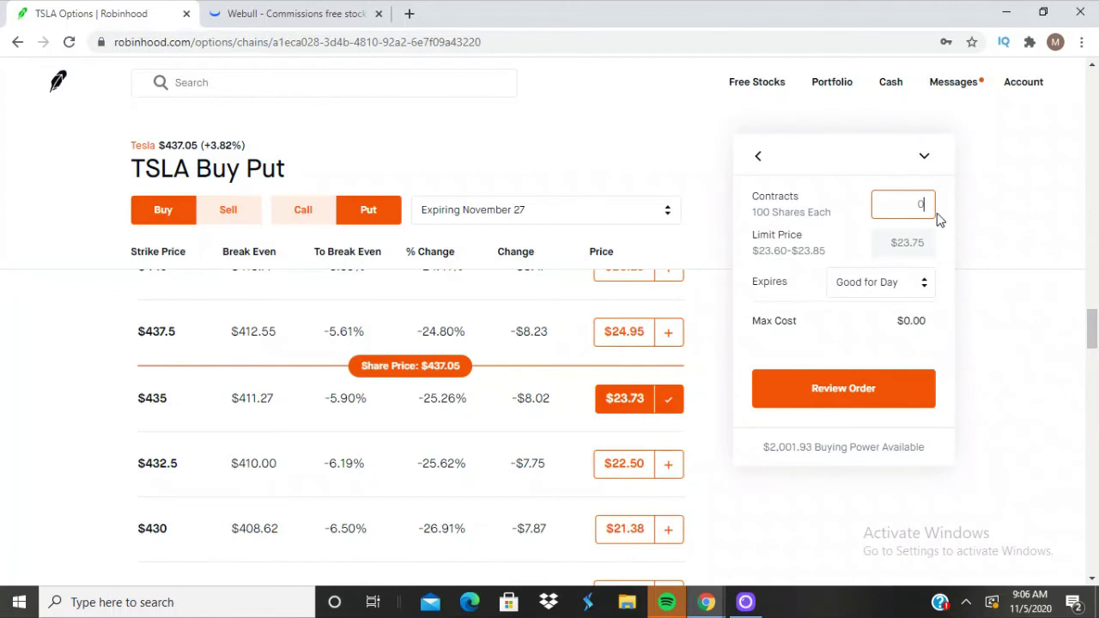
text(1)
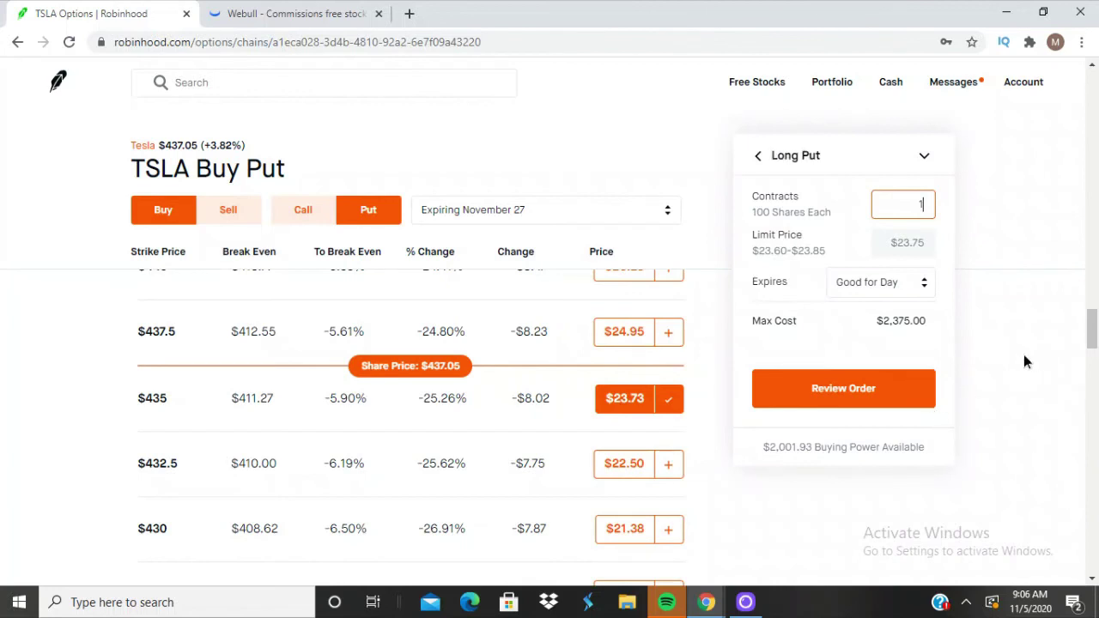
click(1097, 286)
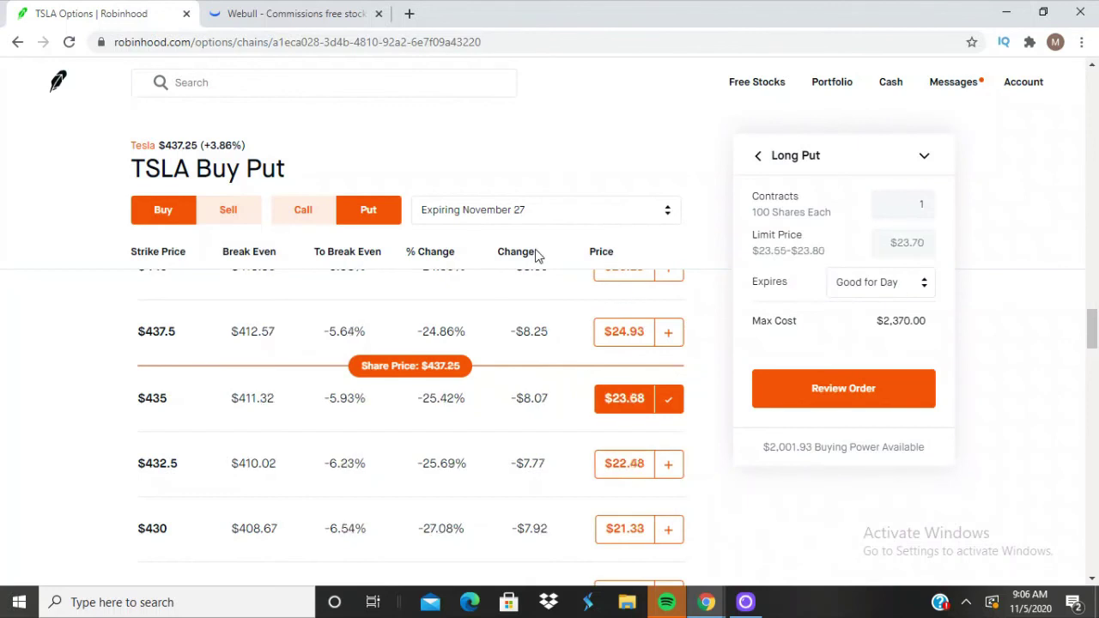
Step: Glance at Webull's chart, then deselect the $435 put to empty the order panel
click(267, 27)
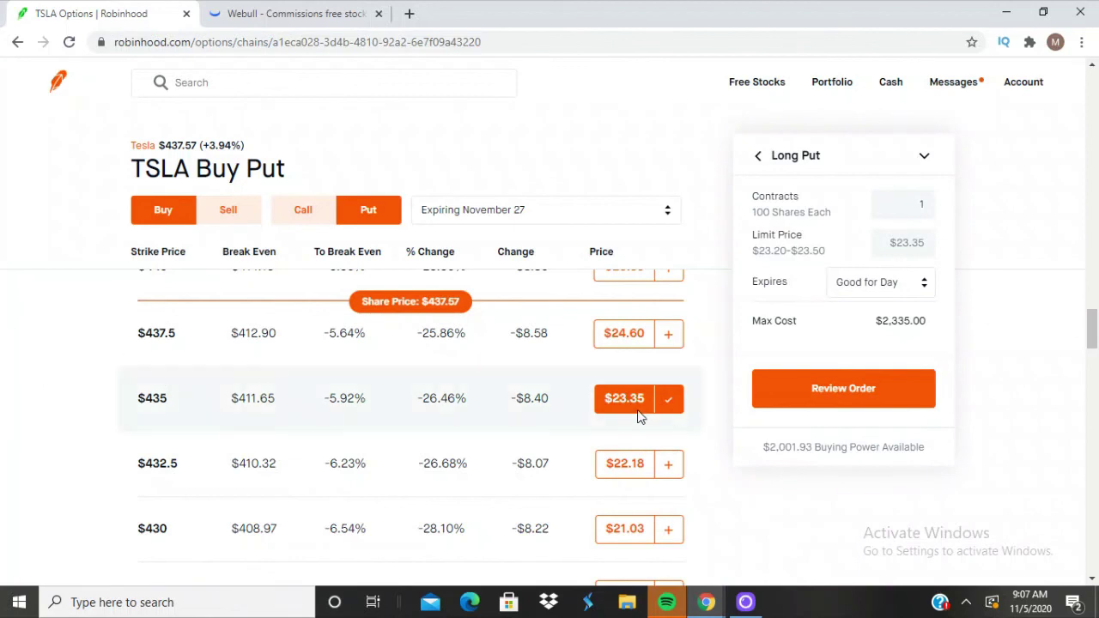
click(672, 405)
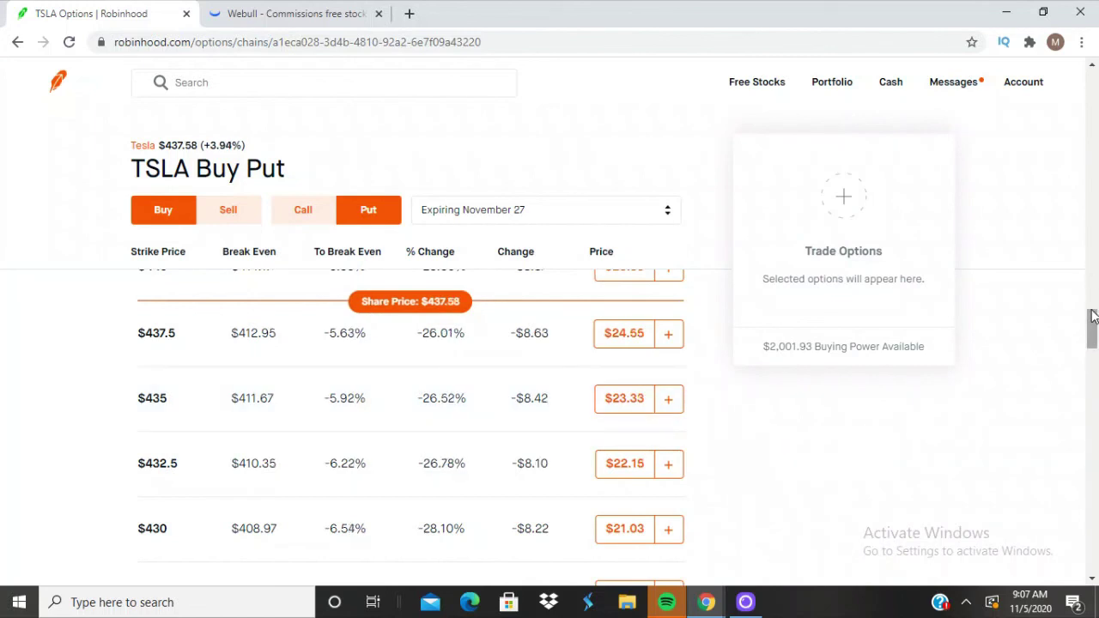
Step: Reopen the TSLA $430 put position, now worth $400.00, down $185.00 (−31.62%)
click(831, 83)
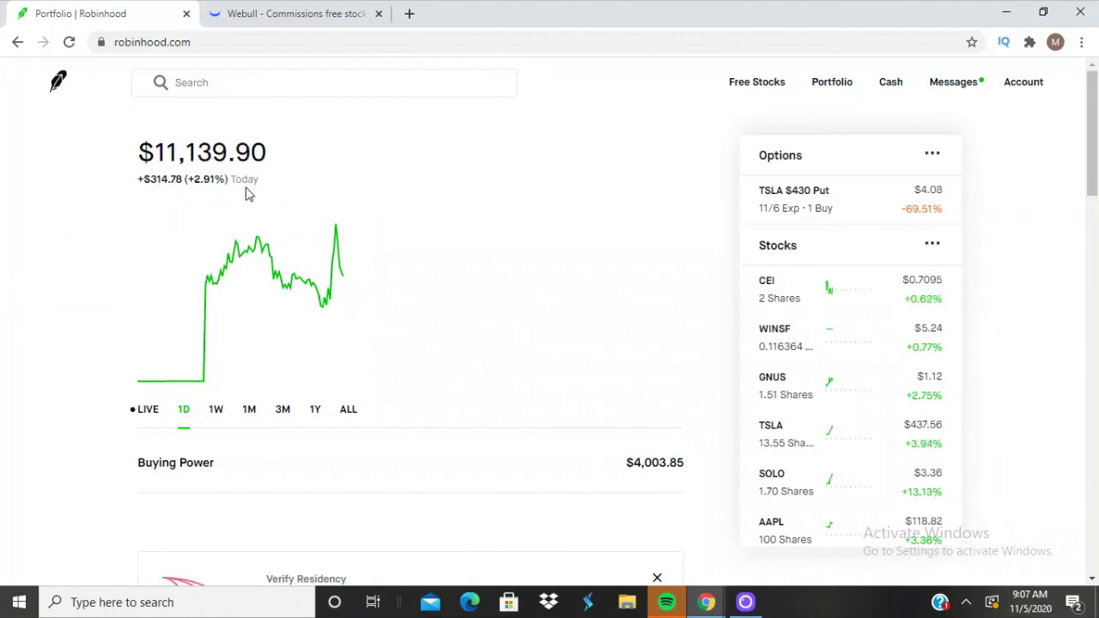
click(876, 209)
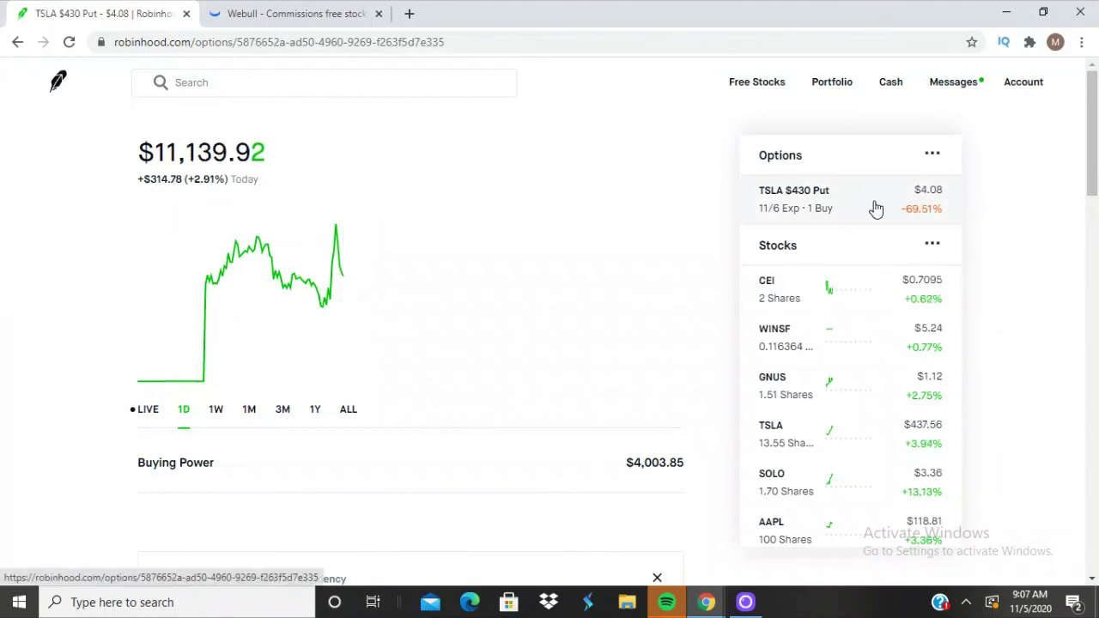
drag(1094, 231, 1094, 274)
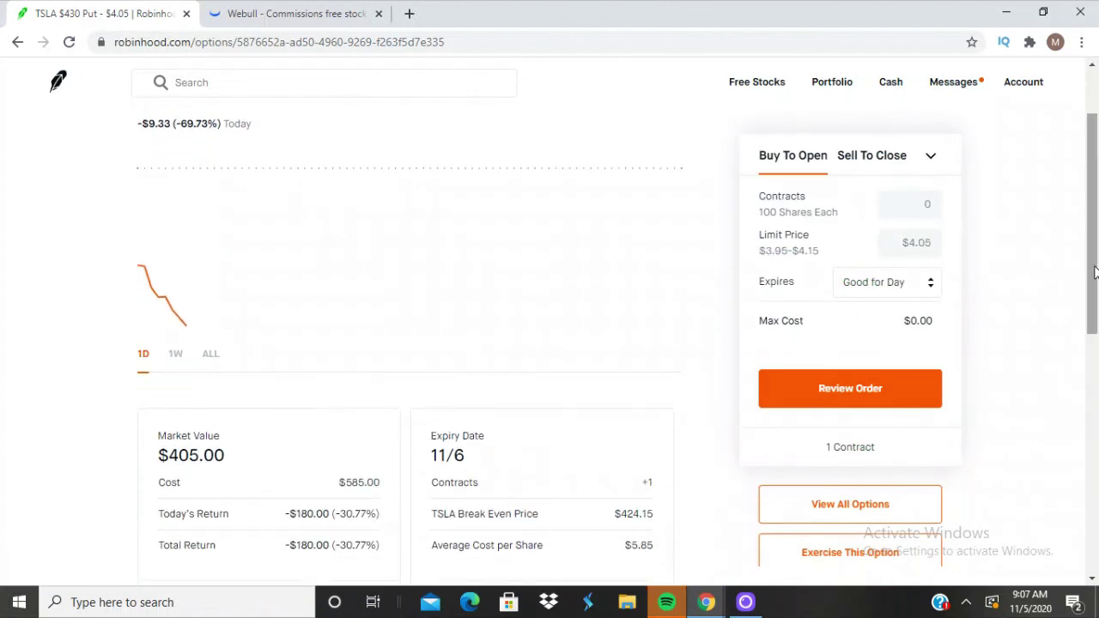
double_click(301, 513)
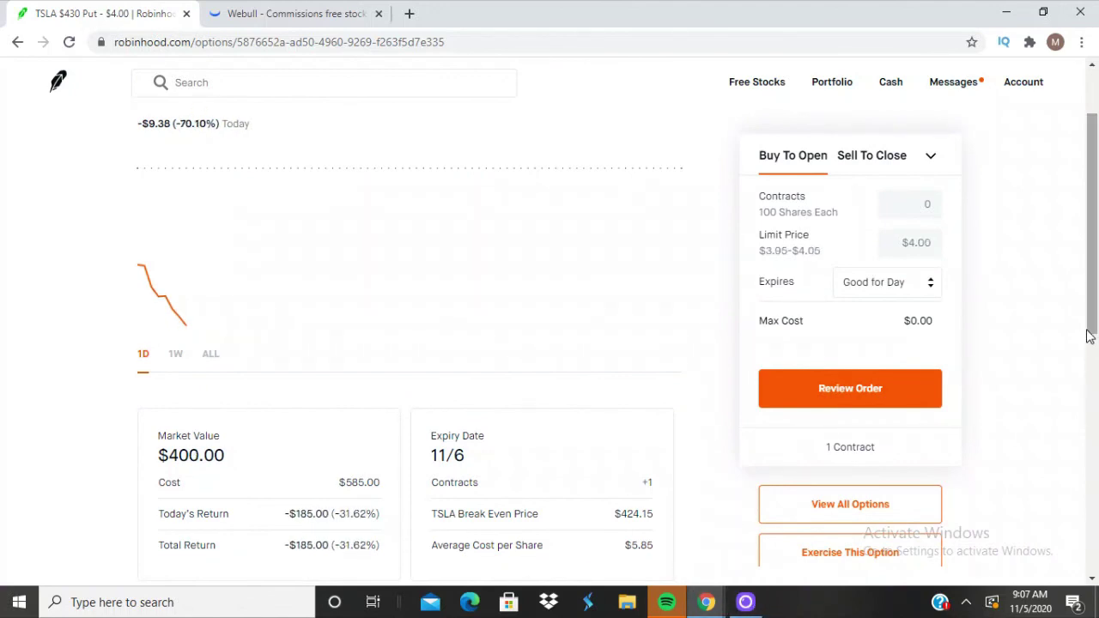
drag(1095, 322, 1088, 406)
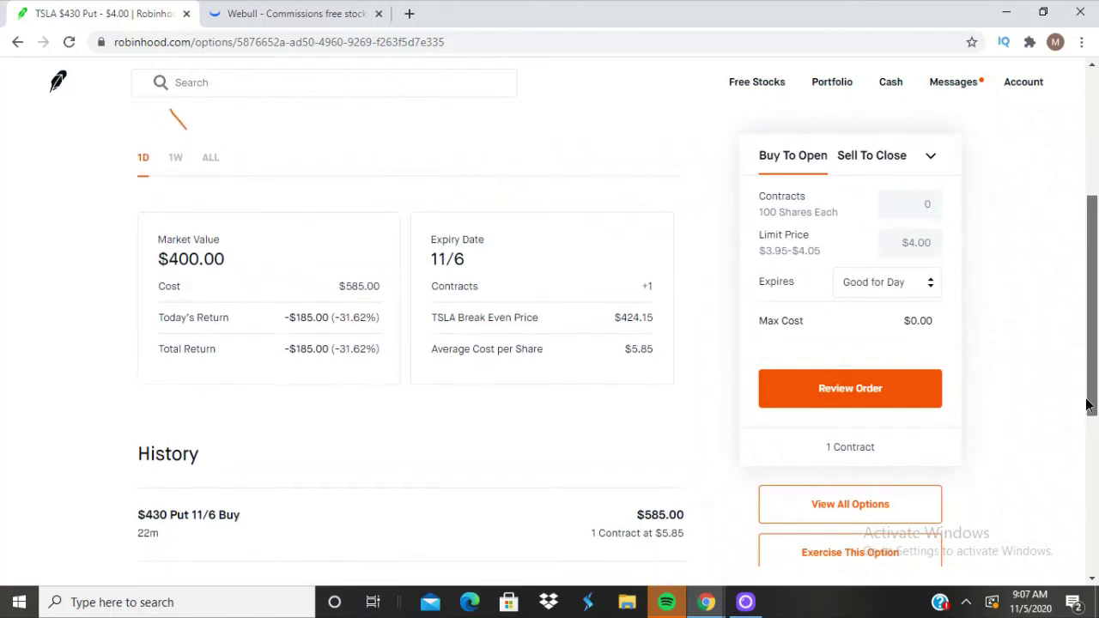
Step: Reopen the TSLA $430 put, now $258.00, and highlight its -$327.00 total return
click(745, 602)
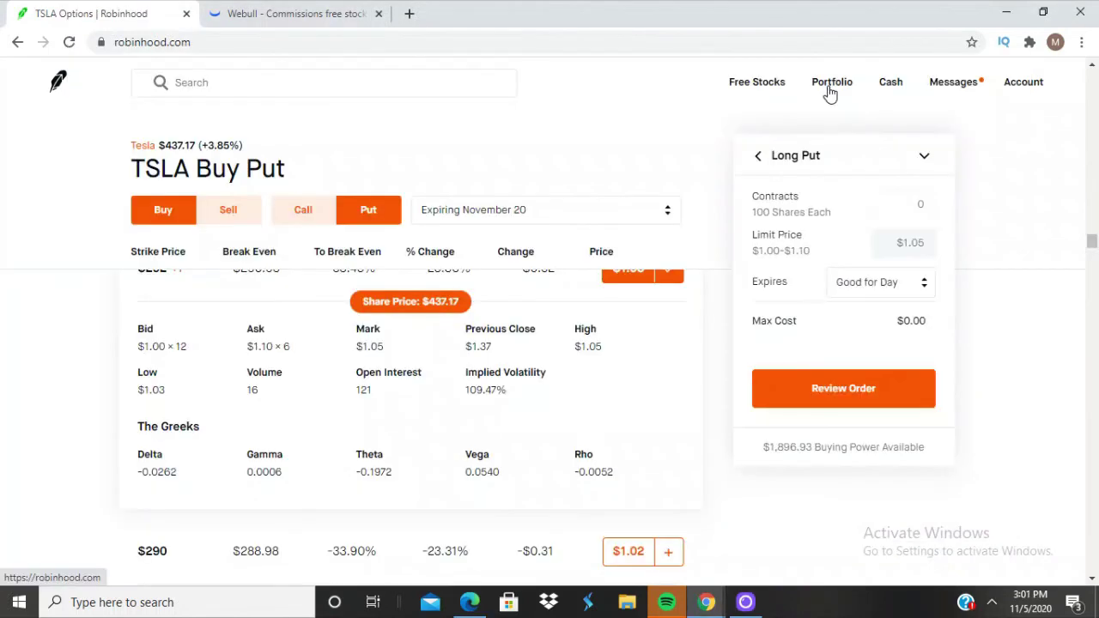
click(829, 91)
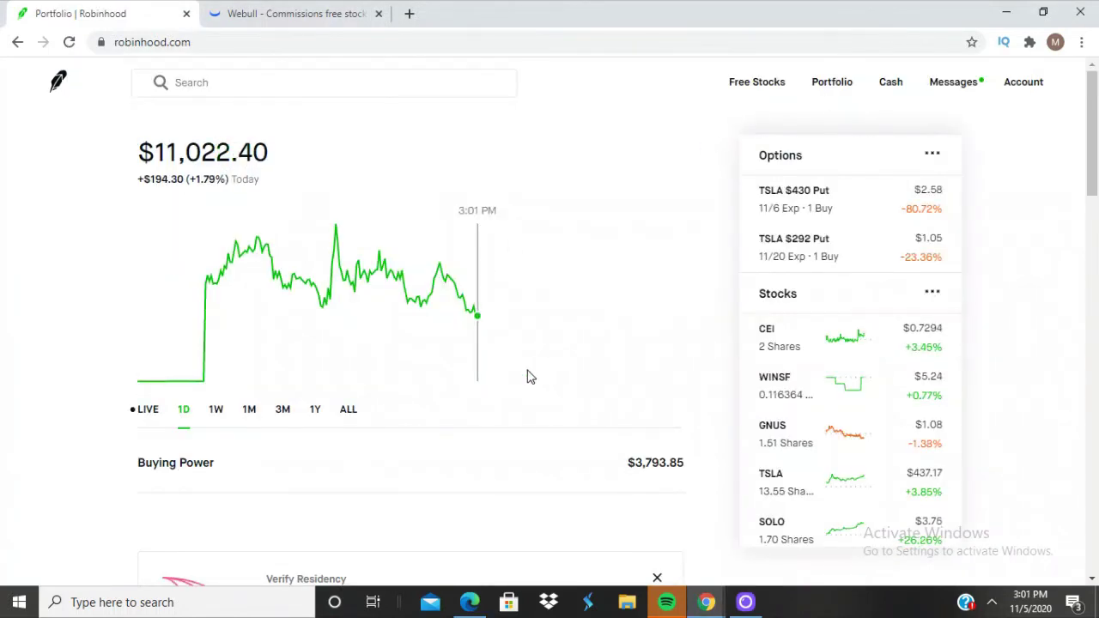
drag(1092, 182, 1094, 232)
click(842, 208)
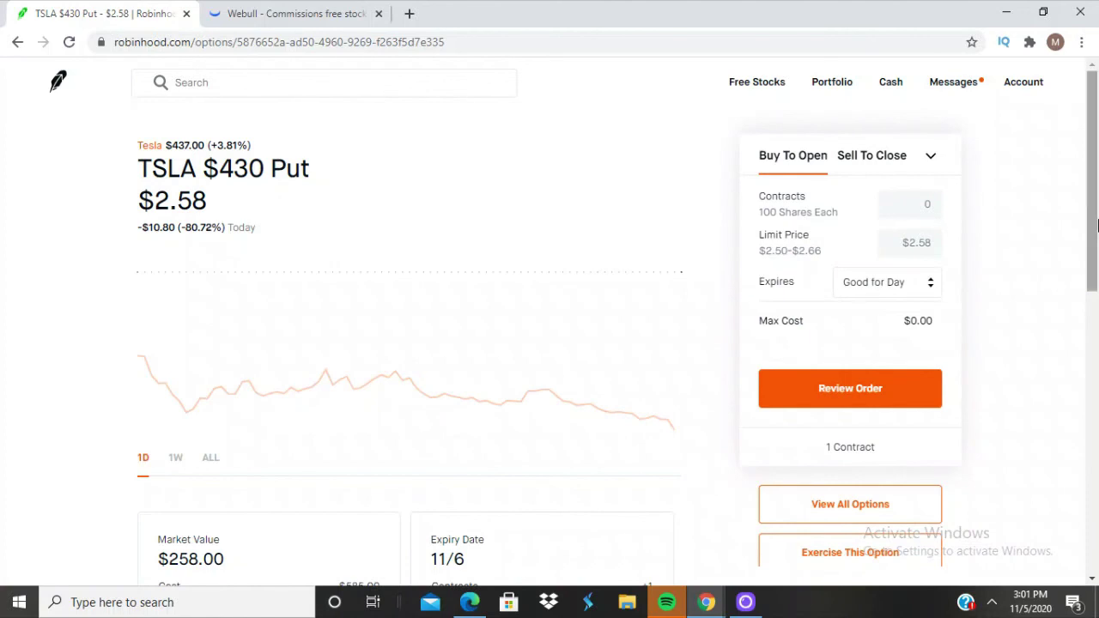
scroll(204, 472, down, 3)
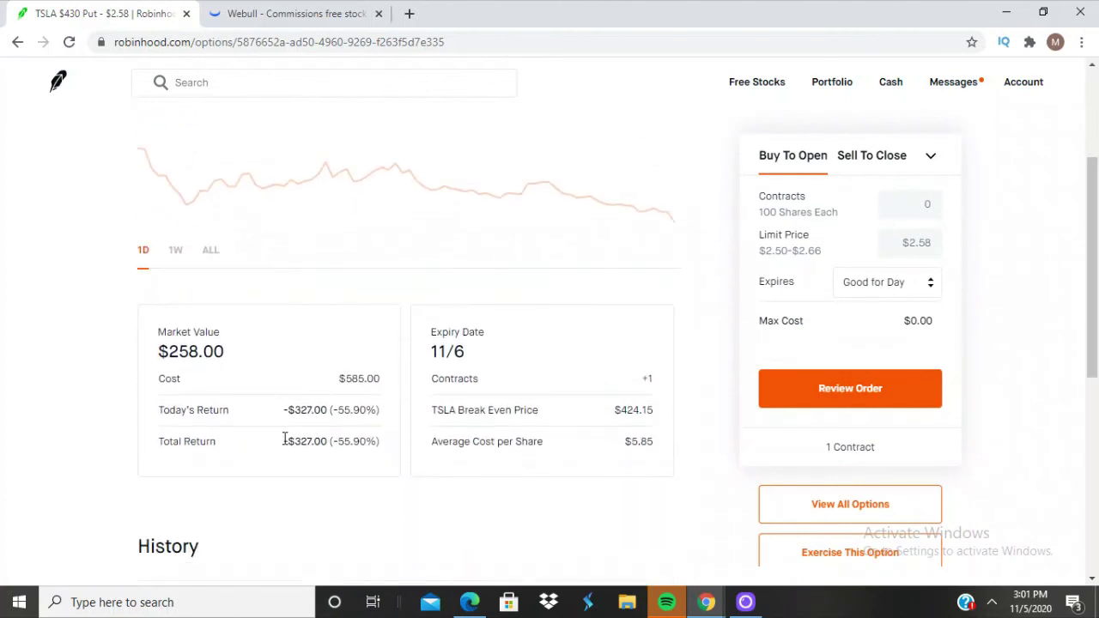
drag(285, 440, 325, 445)
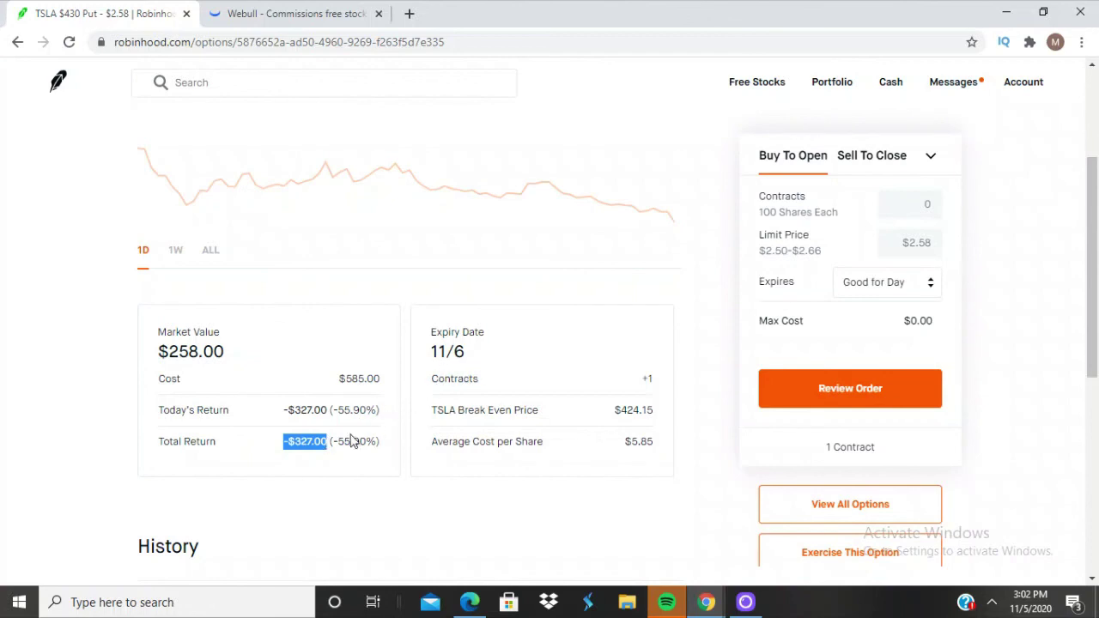
right_click(472, 361)
click(472, 354)
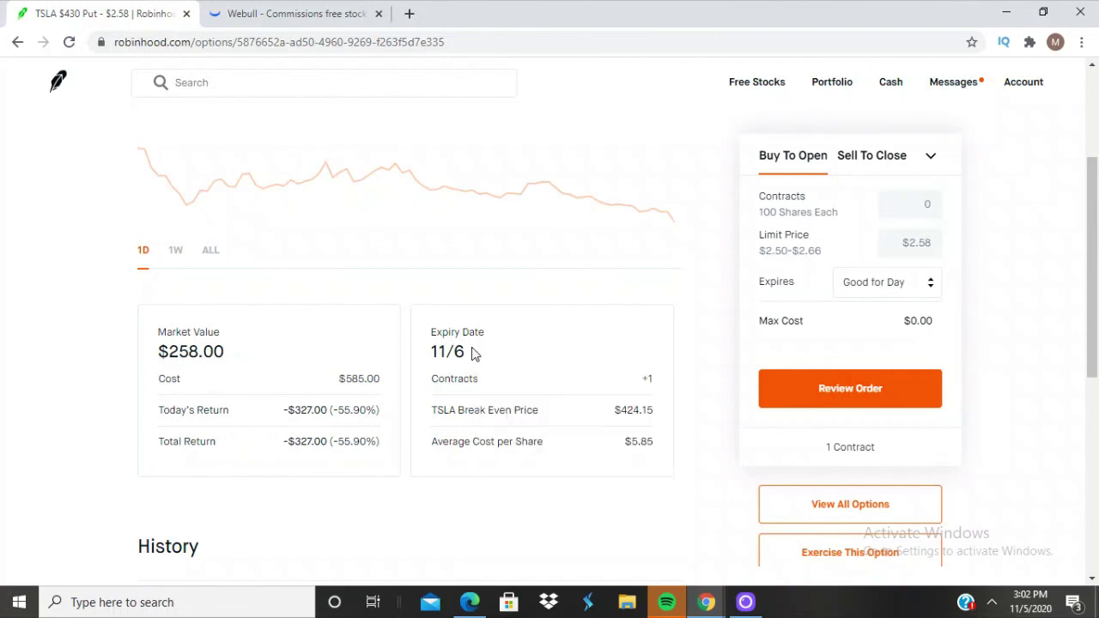
drag(472, 354, 431, 353)
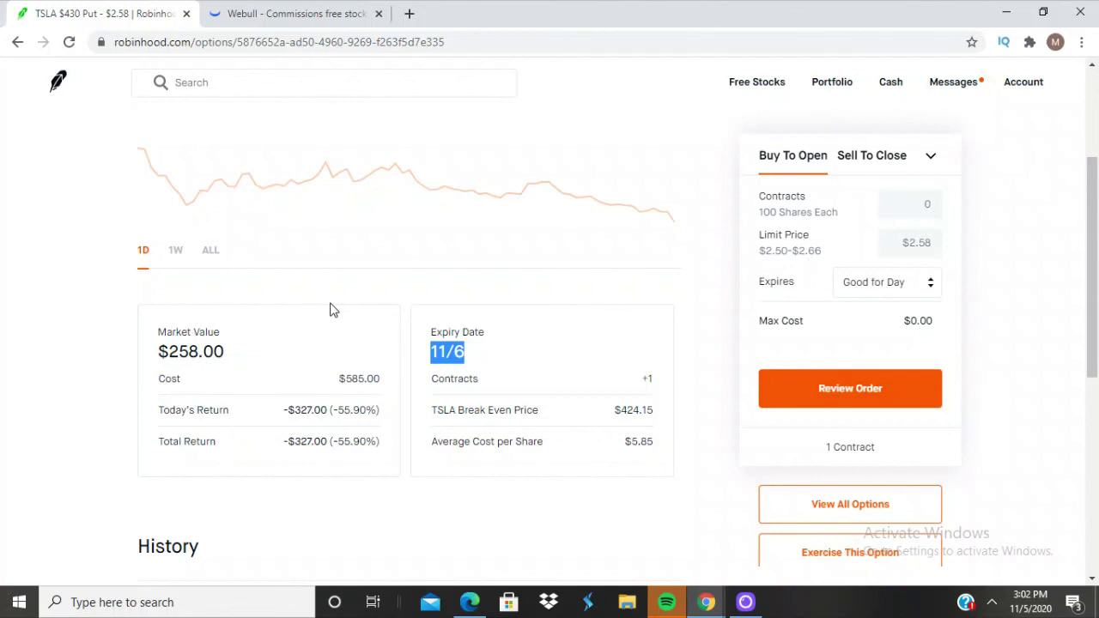
scroll(333, 309, up, 3)
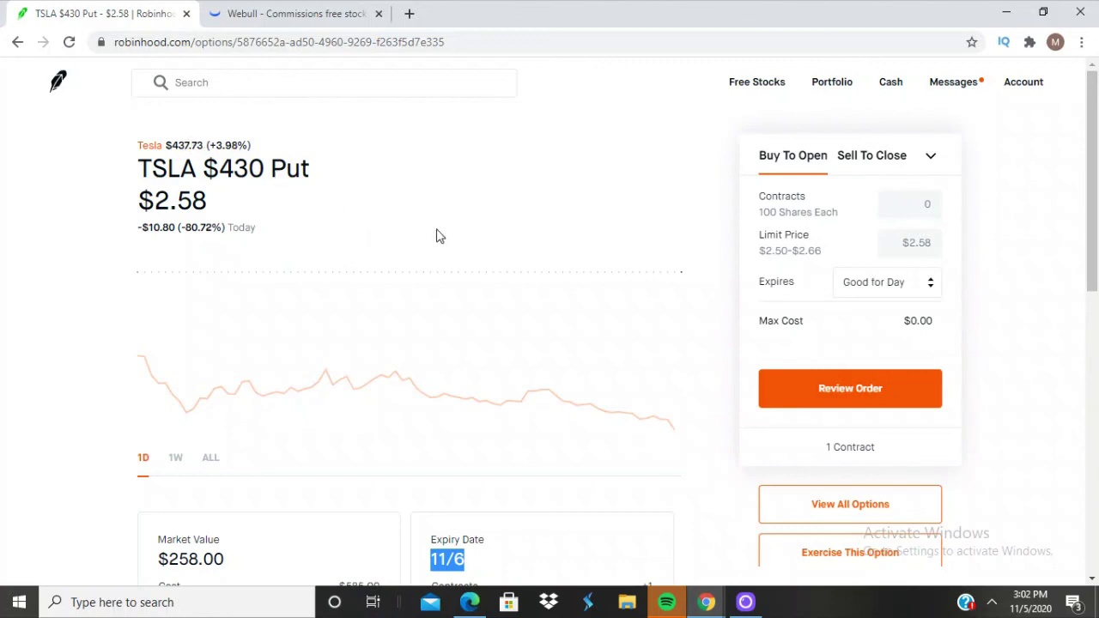
scroll(436, 235, down, 2)
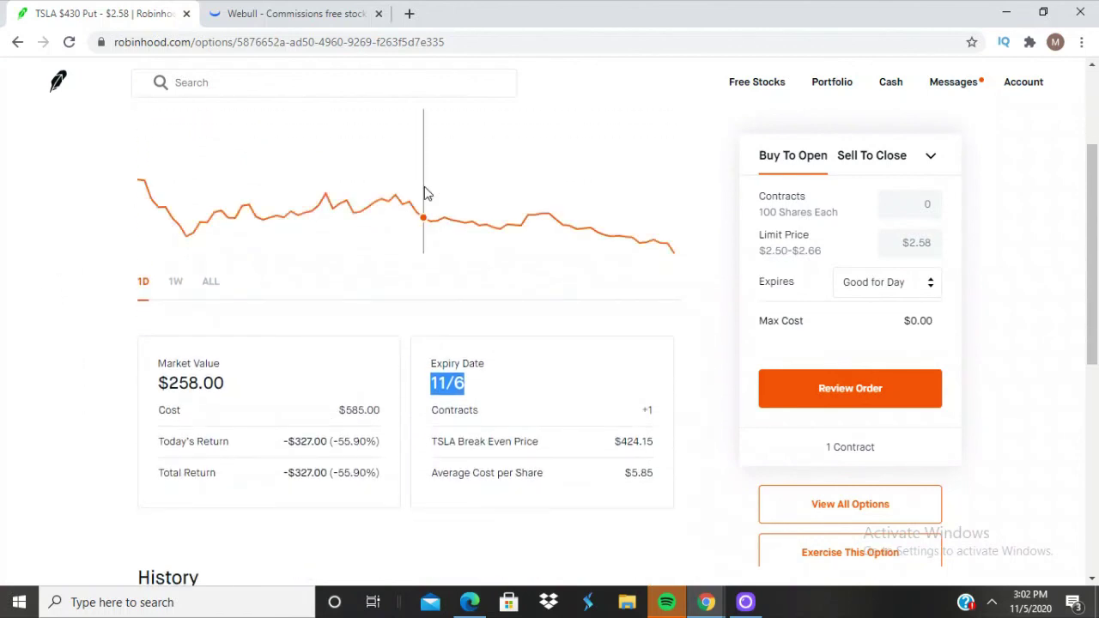
scroll(562, 204, down, 5)
scroll(44, 240, down, 1)
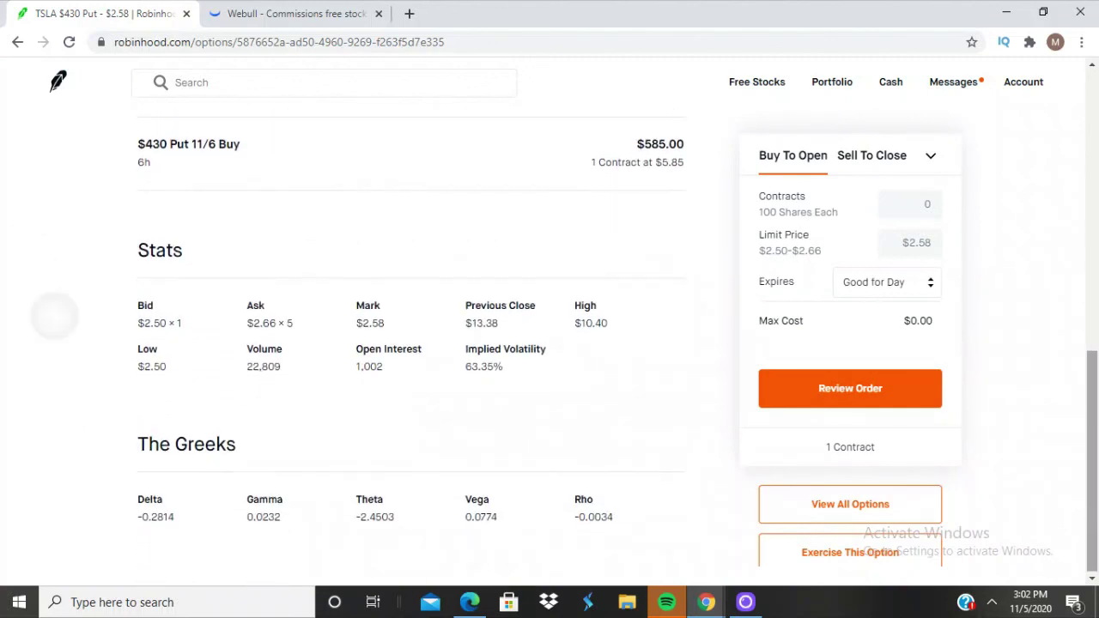
scroll(54, 316, up, 1)
scroll(54, 316, down, 1)
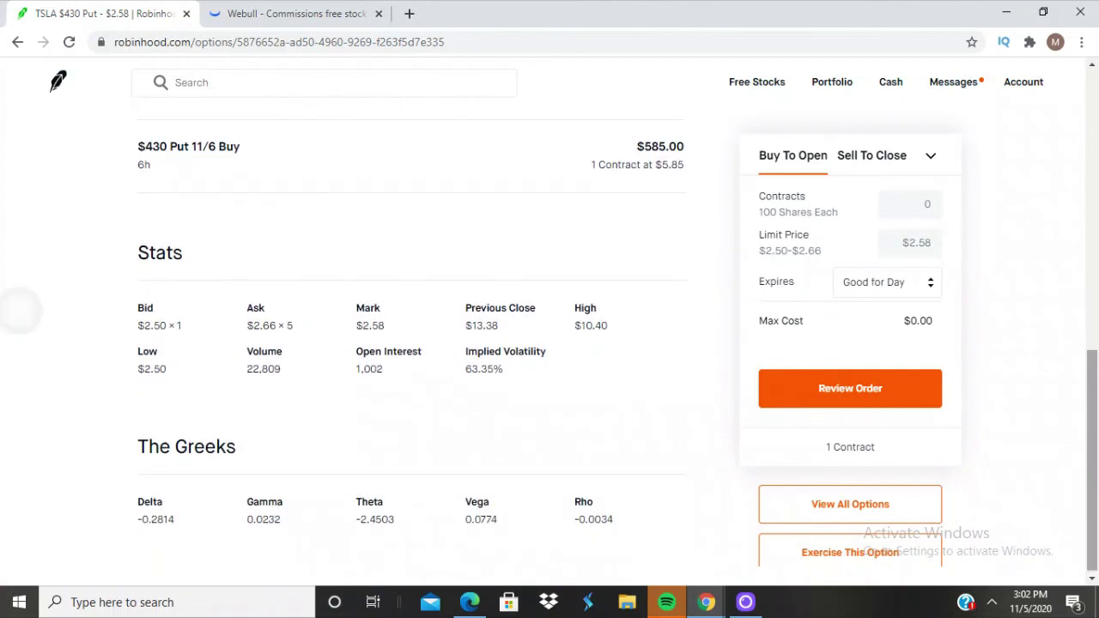
scroll(19, 310, up, 8)
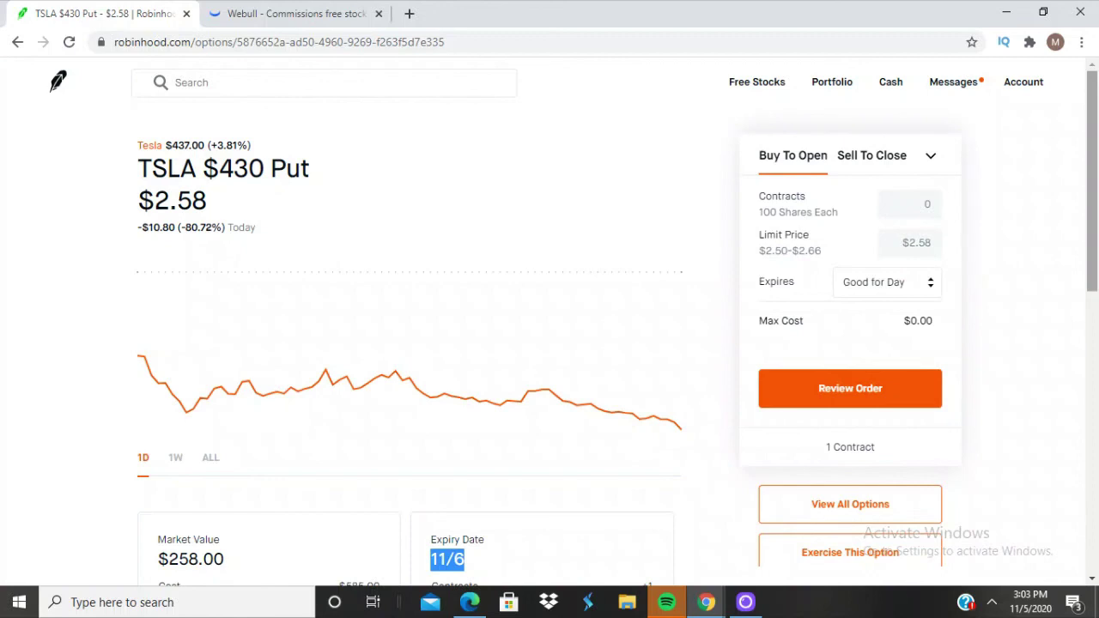
drag(1092, 242, 1083, 329)
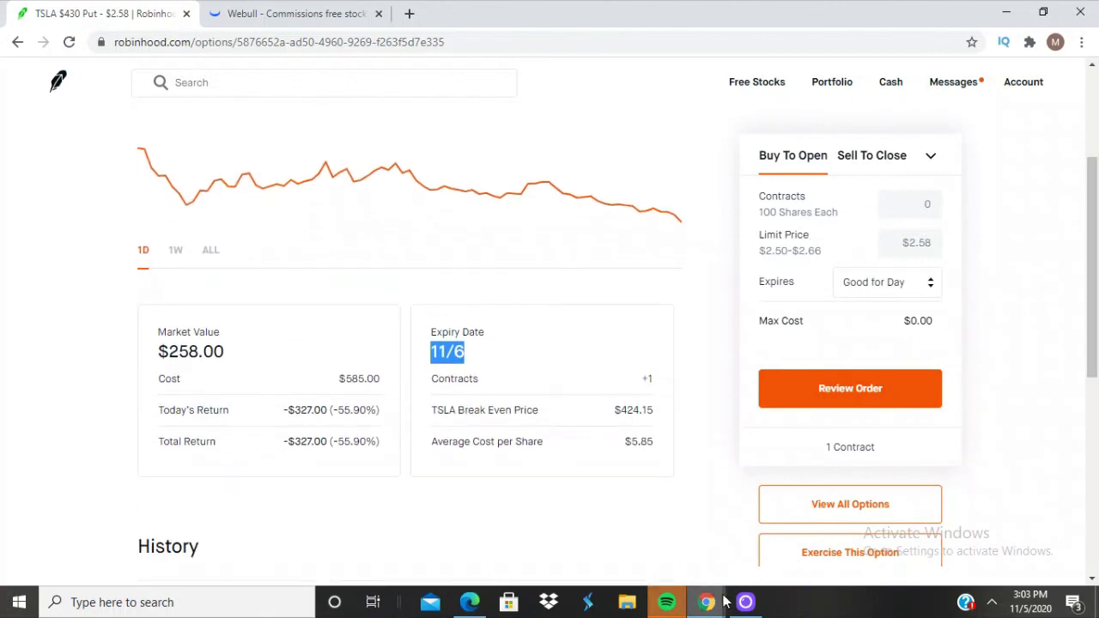
mouse_move(753, 608)
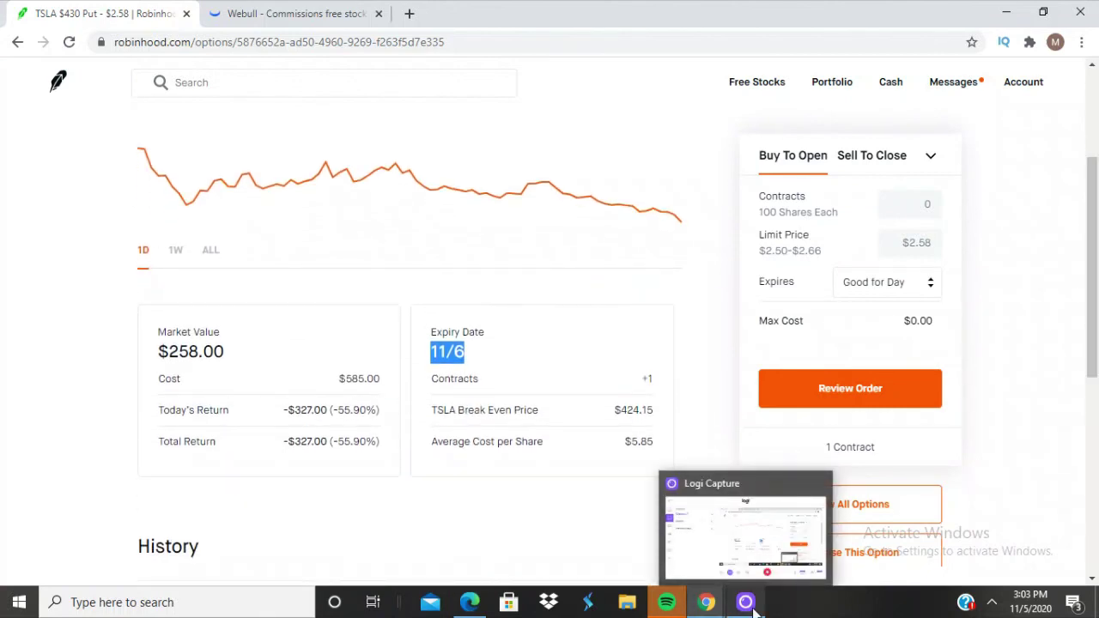